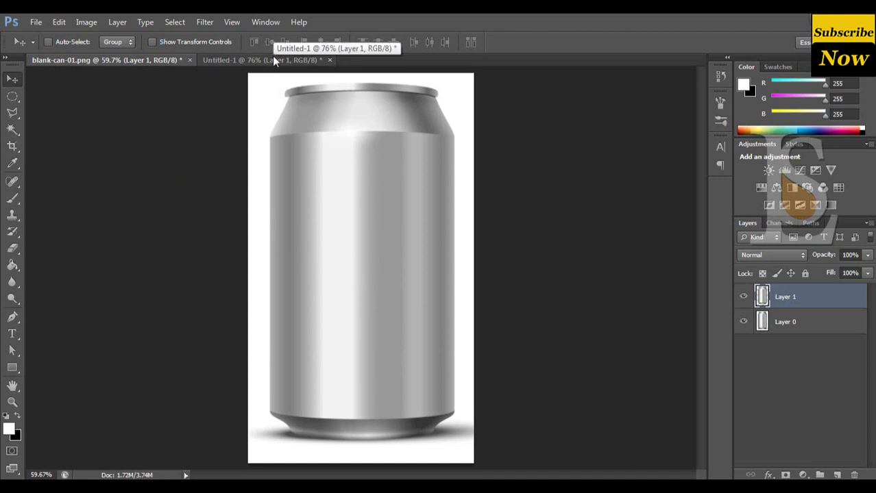
- Copy the blank can into Untitled-1 as Layer 2, scale it to about 72.6%, and zoom in on its top
{"action": "mouse_move", "coordinate": [357, 211]}
{"action": "left_mouse_down"}
{"action": "mouse_move", "coordinate": [255, 49]}
{"action": "mouse_move", "coordinate": [372, 267]}
{"action": "mouse_move", "coordinate": [375, 290]}
{"action": "left_mouse_up"}
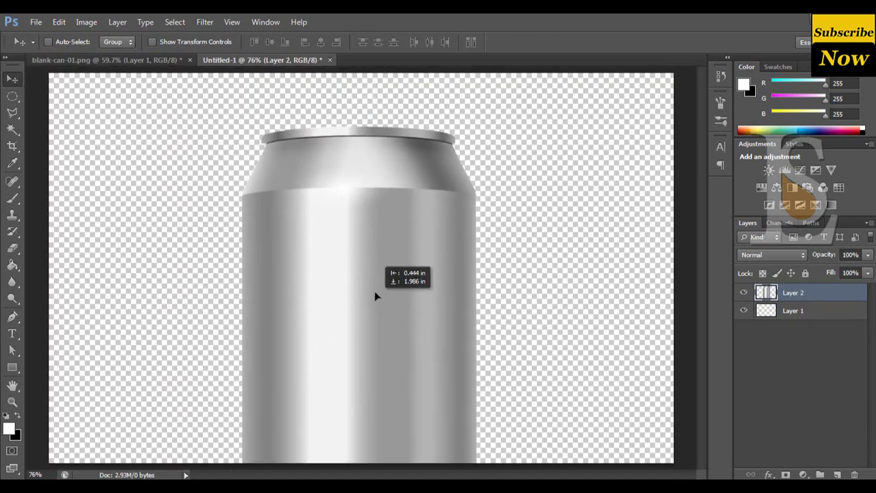
{"action": "key", "text": "ctrl+t"}
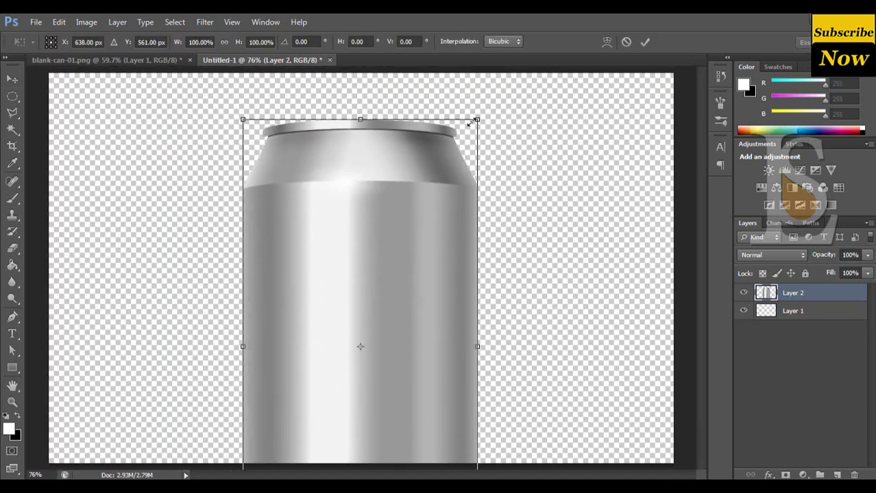
{"action": "left_click_drag", "start_coordinate": [473, 122], "coordinate": [445, 179]}
{"action": "left_click_drag", "start_coordinate": [401, 317], "coordinate": [397, 243]}
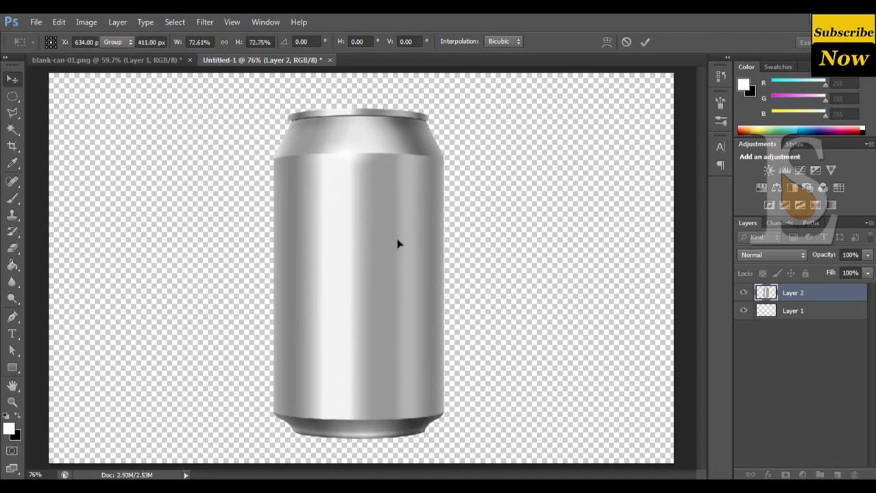
{"action": "key", "text": "Return"}
{"action": "left_click", "coordinate": [383, 178]}
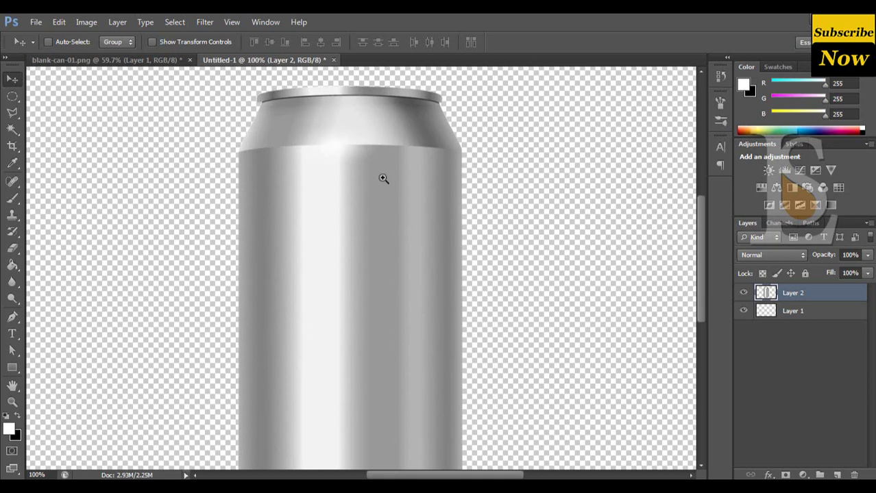
{"action": "left_click", "coordinate": [383, 178]}
{"action": "left_click_drag", "start_coordinate": [352, 150], "coordinate": [395, 257]}
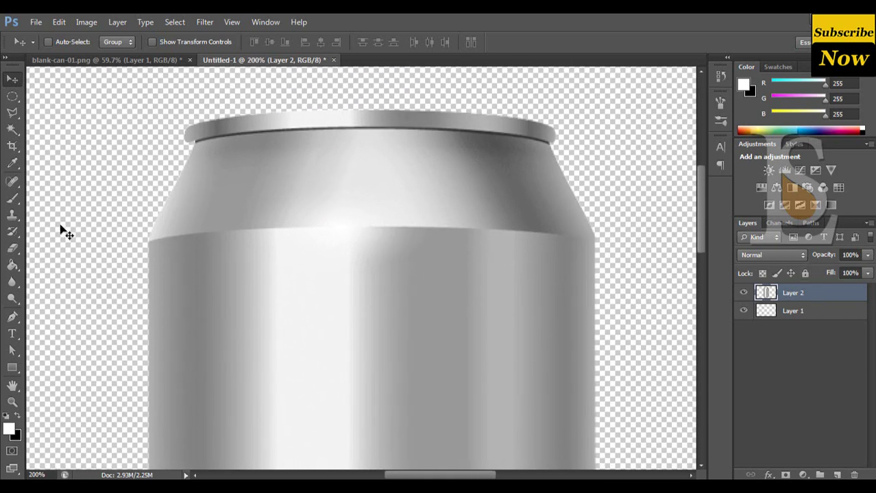
- Pen-trace the can's shoulder seam and curved right shoulder edge up to the top-right corner
{"action": "left_click", "coordinate": [13, 319]}
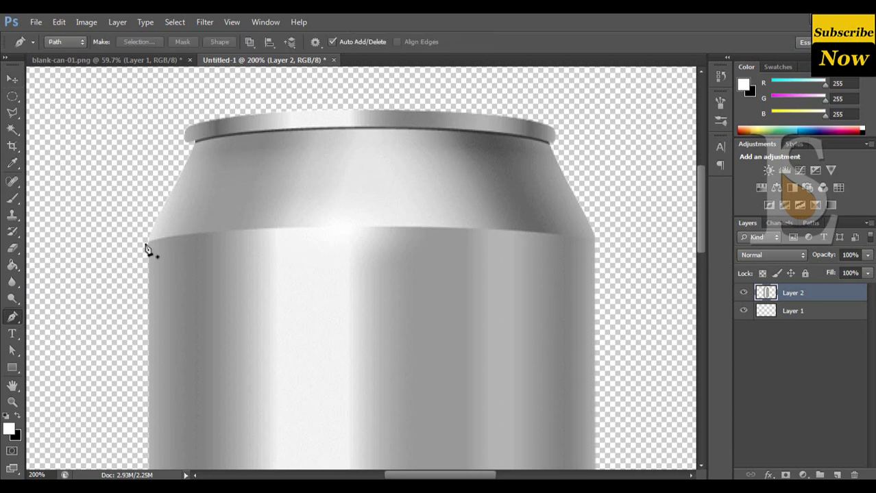
{"action": "left_click", "coordinate": [148, 242]}
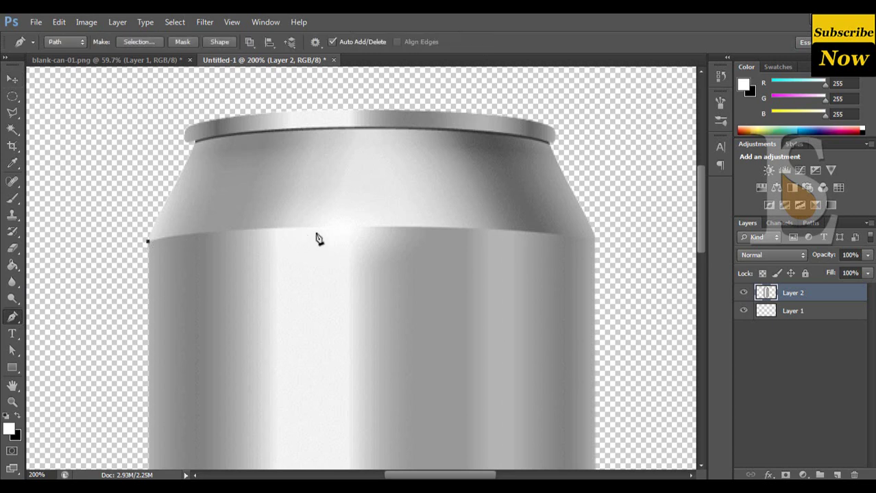
{"action": "left_click_drag", "start_coordinate": [358, 227], "coordinate": [443, 236]}
{"action": "left_click", "coordinate": [358, 227]}
{"action": "left_click_drag", "start_coordinate": [363, 228], "coordinate": [468, 238]}
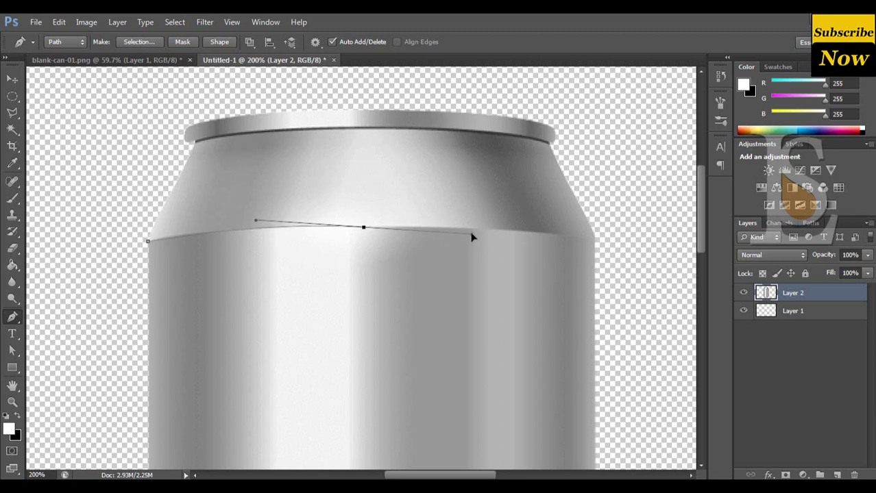
{"action": "left_click", "coordinate": [364, 229], "text": "alt"}
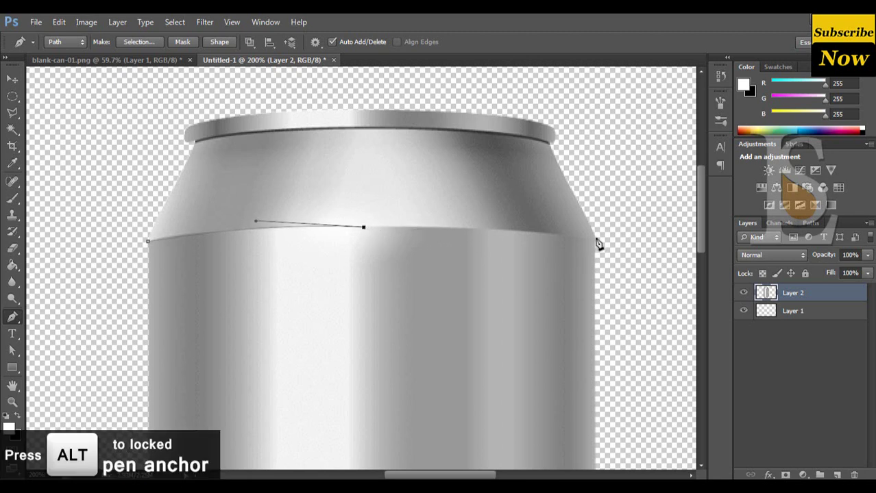
{"action": "left_click_drag", "start_coordinate": [596, 241], "coordinate": [627, 255]}
{"action": "left_click", "coordinate": [596, 241], "text": "alt"}
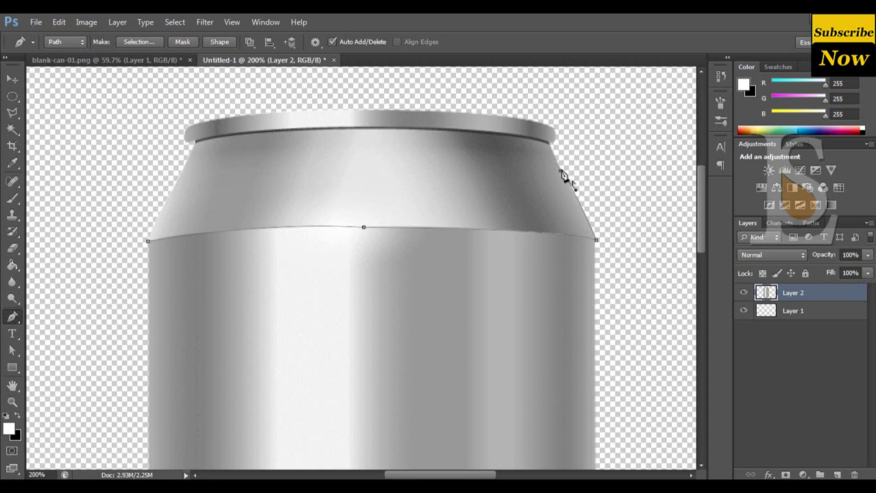
{"action": "left_click_drag", "start_coordinate": [560, 172], "coordinate": [548, 145]}
{"action": "left_click", "coordinate": [551, 147]}
- Continue the path along the top rim and down the left shoulder, closing it at the start
{"action": "left_click_drag", "start_coordinate": [393, 128], "coordinate": [346, 125]}
{"action": "left_click_drag", "start_coordinate": [410, 128], "coordinate": [274, 121]}
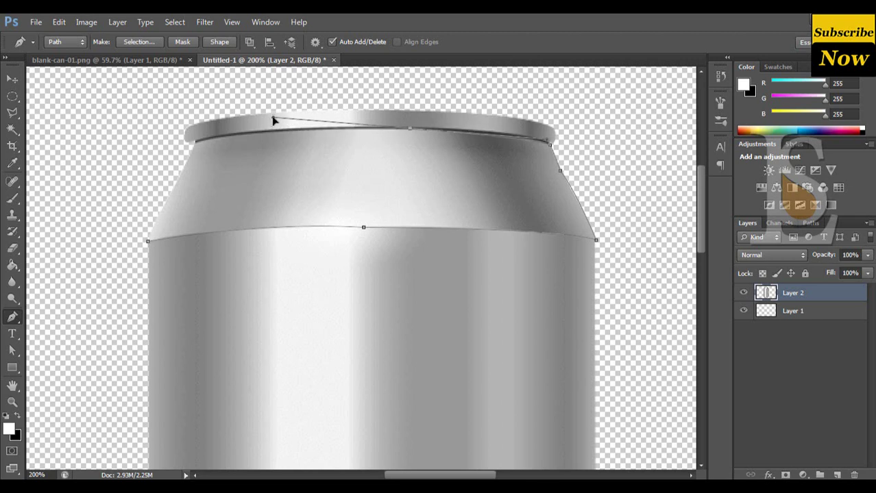
{"action": "left_click", "coordinate": [409, 130]}
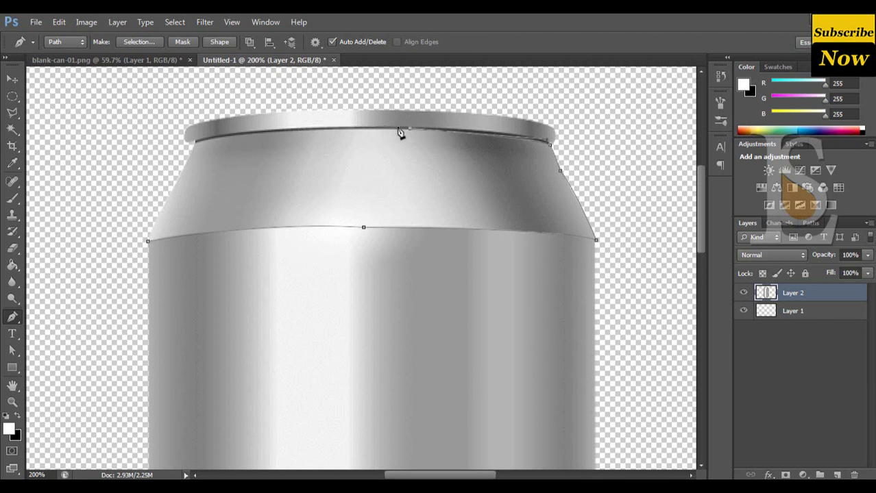
{"action": "left_click", "coordinate": [253, 135]}
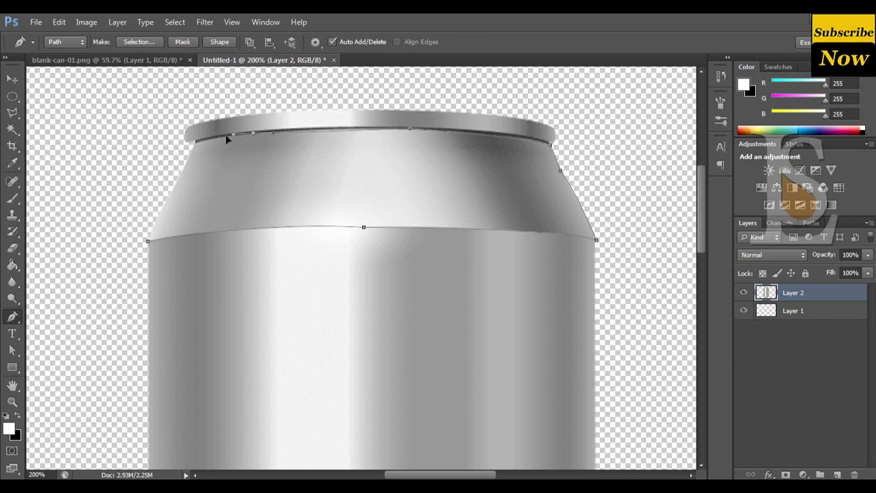
{"action": "left_click", "coordinate": [192, 144]}
{"action": "left_click", "coordinate": [178, 179]}
{"action": "left_click_drag", "start_coordinate": [179, 180], "coordinate": [166, 204]}
{"action": "left_click", "coordinate": [152, 227]}
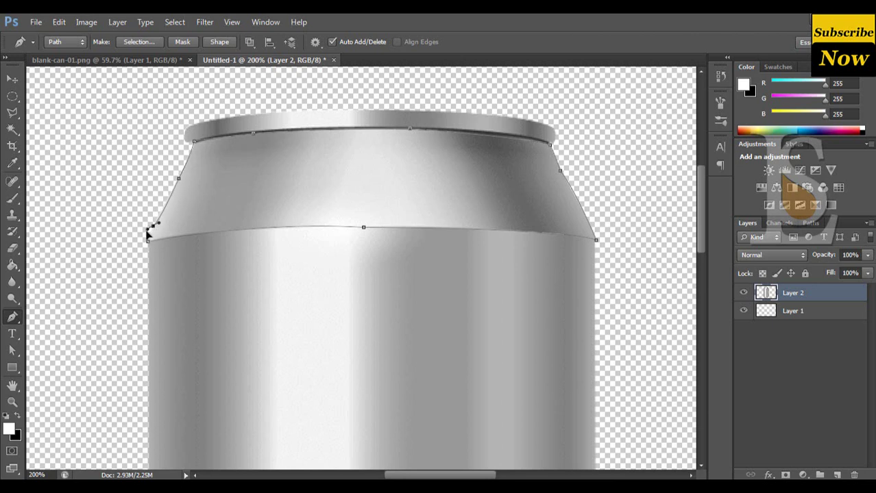
{"action": "left_click_drag", "start_coordinate": [146, 235], "coordinate": [146, 240]}
{"action": "left_click", "coordinate": [148, 242]}
{"action": "key", "text": "Escape"}
- Turn the shoulder path into a selection, copy it to a new layer, and name it 'up'
{"action": "key", "text": "ctrl+shift+Return"}
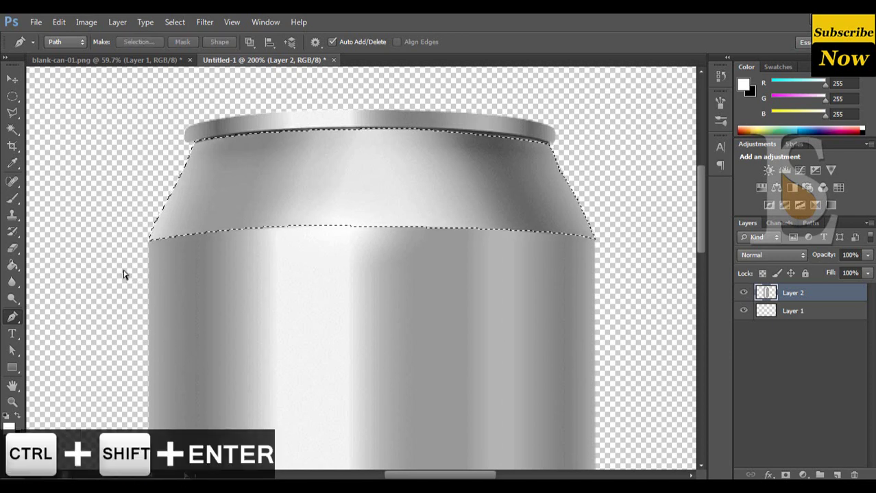
{"action": "key", "text": "ctrl+j"}
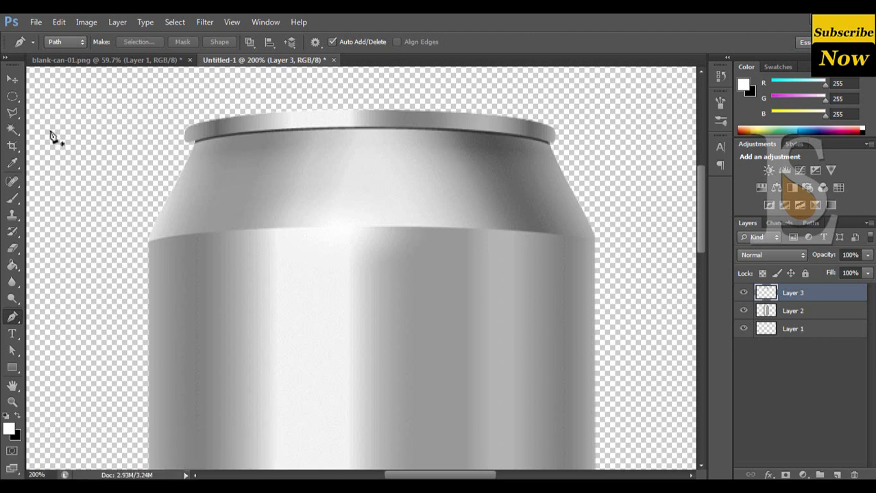
{"action": "double_click", "coordinate": [795, 293]}
{"action": "type", "text": "L"}
{"action": "key", "text": "Return"}
{"action": "left_click", "coordinate": [819, 312]}
- Pen-trace the can's main body with curved bottom and top edges
{"action": "scroll", "coordinate": [127, 229], "scroll_direction": "down", "scroll_amount": 1}
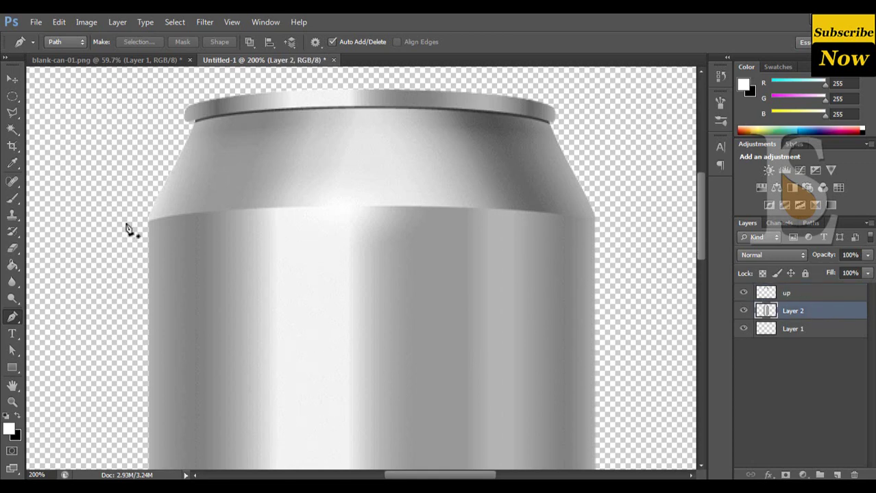
{"action": "scroll", "coordinate": [130, 229], "scroll_direction": "down", "scroll_amount": 1}
{"action": "scroll", "coordinate": [213, 239], "scroll_direction": "down", "scroll_amount": 1}
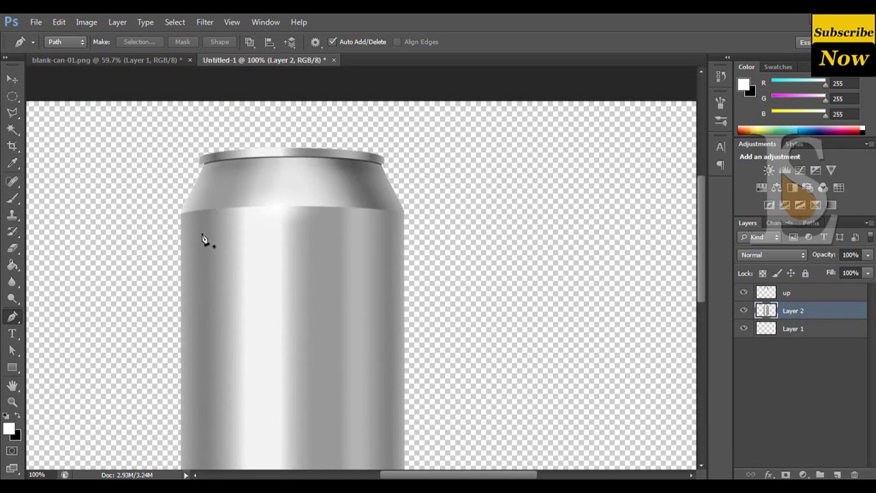
{"action": "scroll", "coordinate": [229, 246], "scroll_direction": "down", "scroll_amount": 1}
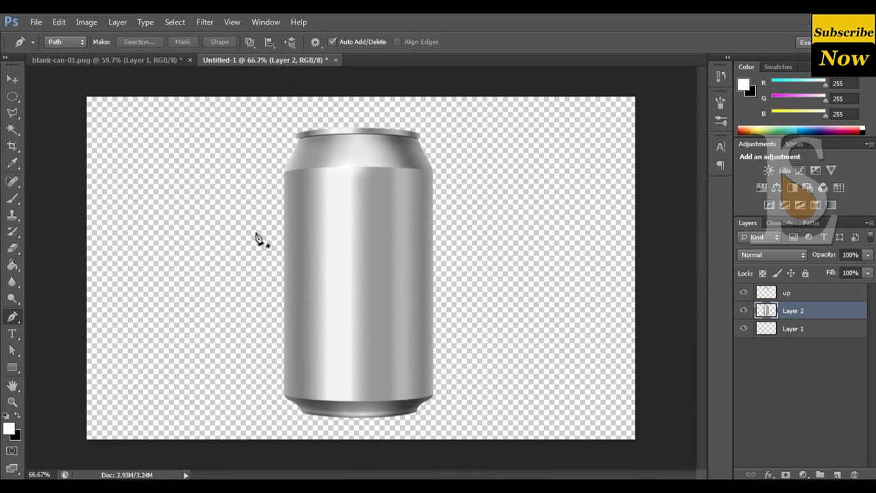
{"action": "left_click", "coordinate": [284, 171]}
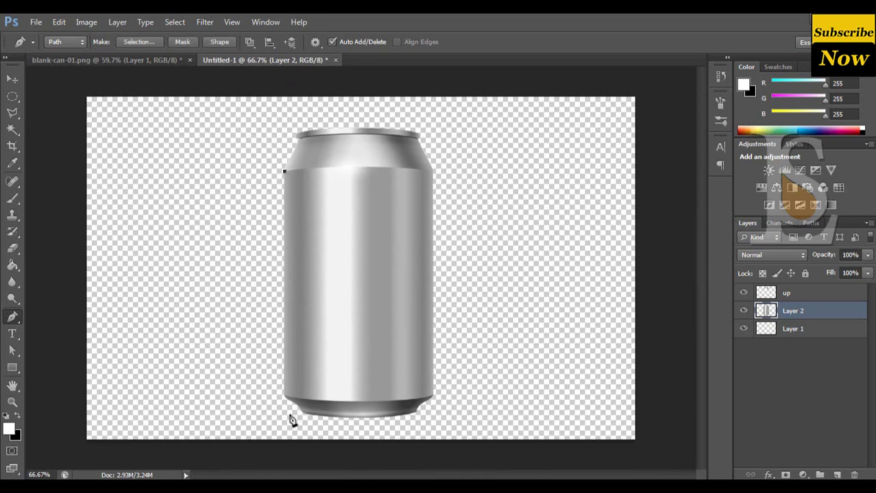
{"action": "left_click", "coordinate": [283, 396]}
{"action": "left_click_drag", "start_coordinate": [348, 403], "coordinate": [366, 405]}
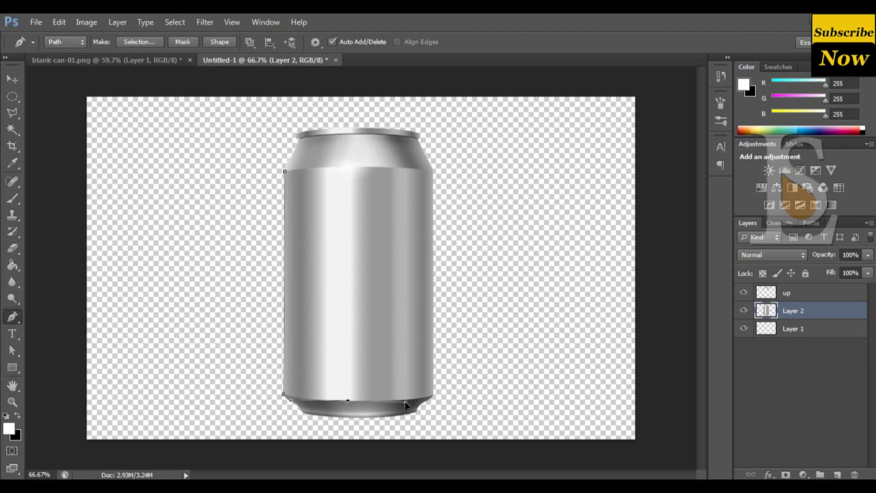
{"action": "left_click_drag", "start_coordinate": [433, 398], "coordinate": [453, 390]}
{"action": "left_click", "coordinate": [433, 397], "text": "alt"}
{"action": "left_click", "coordinate": [432, 172]}
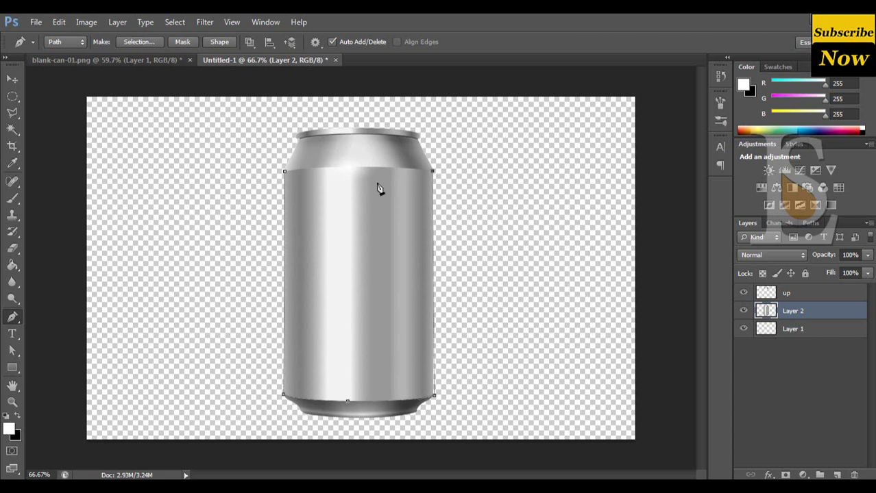
{"action": "left_click_drag", "start_coordinate": [284, 172], "coordinate": [233, 180]}
{"action": "left_click_drag", "start_coordinate": [228, 182], "coordinate": [219, 182]}
{"action": "key", "text": "Return"}
- Turn the body path into a selection, copy it to a new layer, and name it 'body'
{"action": "key", "text": "ctrl+Return"}
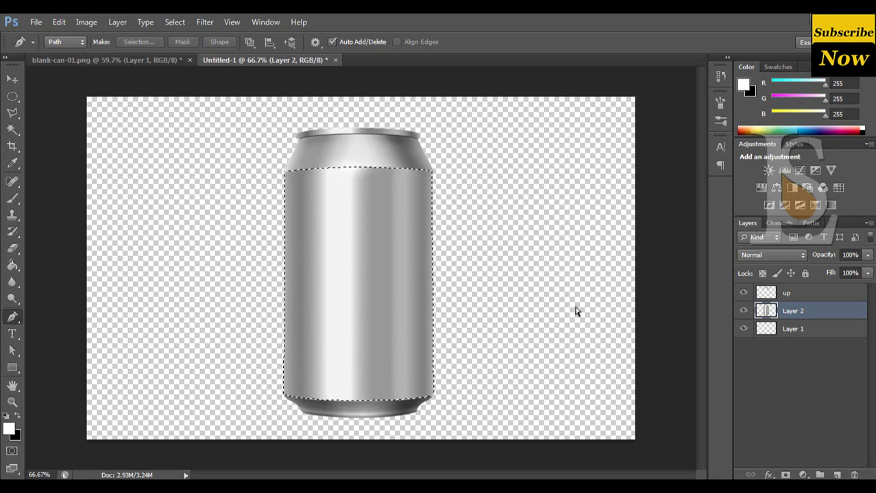
{"action": "key", "text": "ctrl+j"}
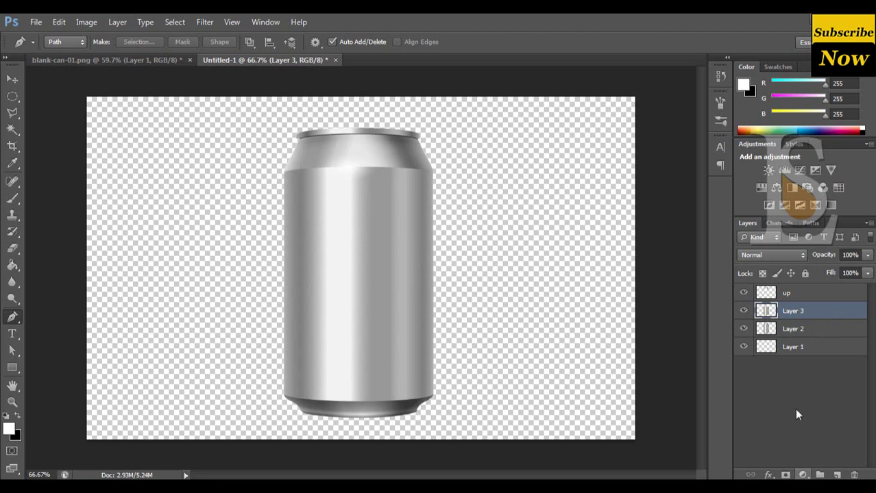
{"action": "double_click", "coordinate": [793, 311]}
{"action": "type", "text": "dy"}
{"action": "key", "text": "Return"}
{"action": "left_click", "coordinate": [821, 299]}
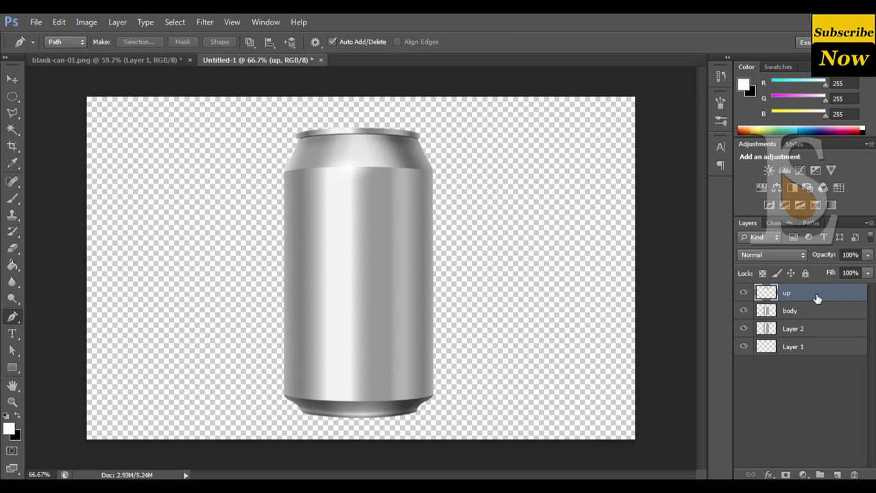
- Colorize the 'up' layer orange with Hue/Saturation: saturation 100, lightness -34, hue about 40
{"action": "key", "text": "ctrl+u"}
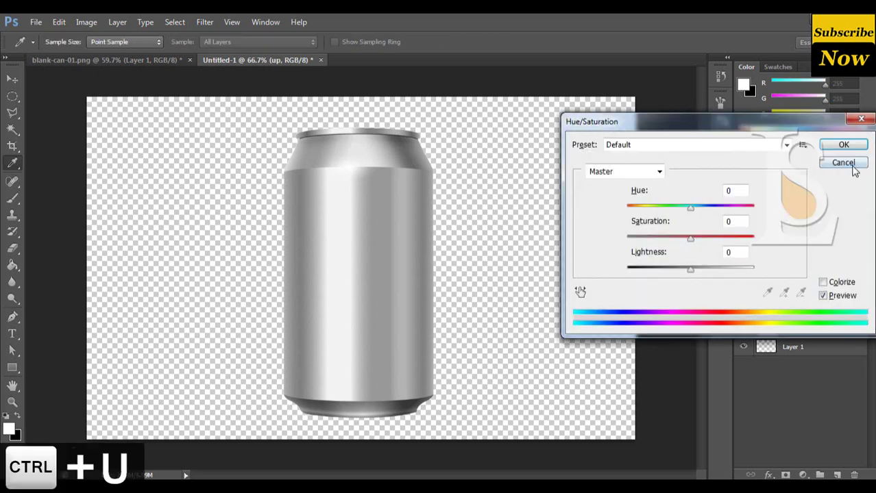
{"action": "left_click", "coordinate": [823, 283]}
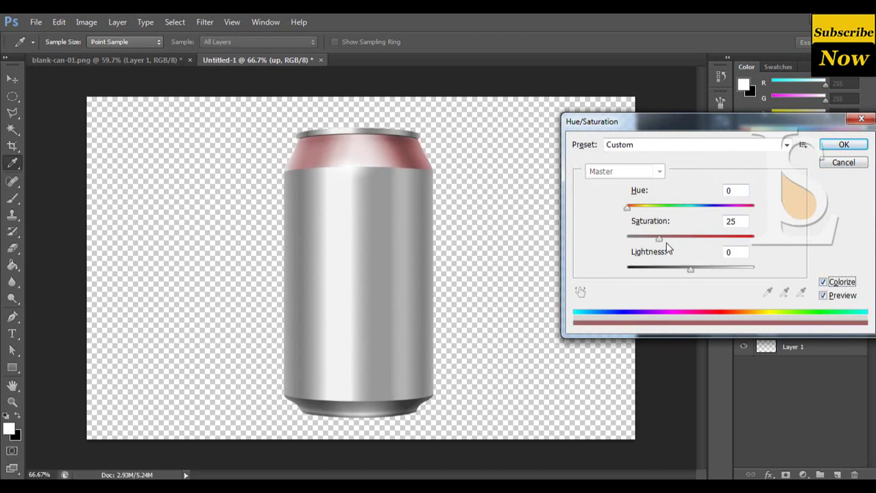
{"action": "left_click_drag", "start_coordinate": [659, 240], "coordinate": [754, 237]}
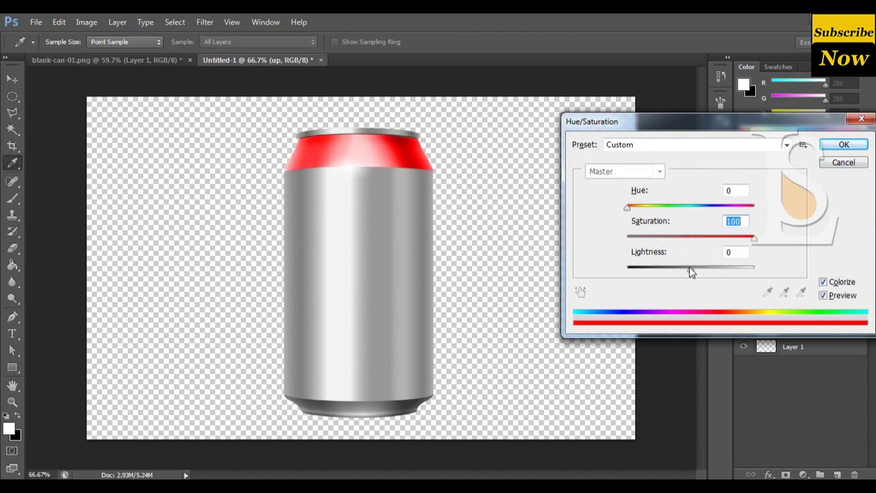
{"action": "left_click_drag", "start_coordinate": [690, 270], "coordinate": [670, 267]}
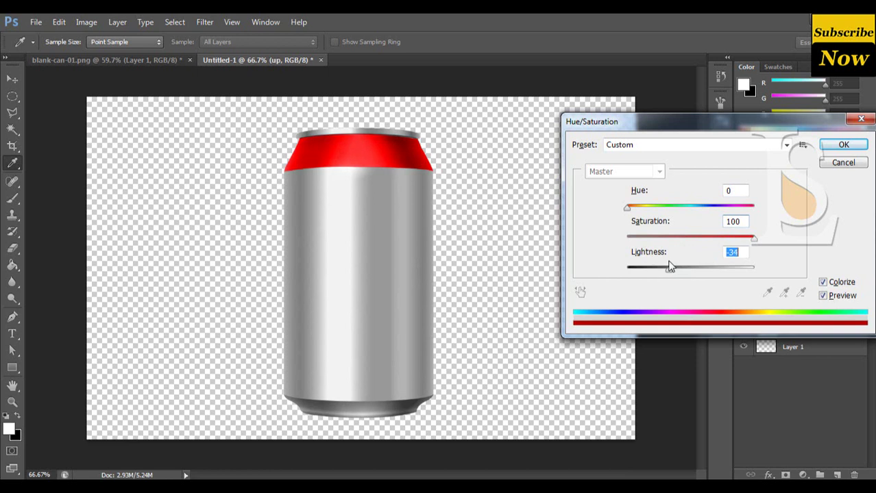
{"action": "left_click_drag", "start_coordinate": [629, 207], "coordinate": [642, 212]}
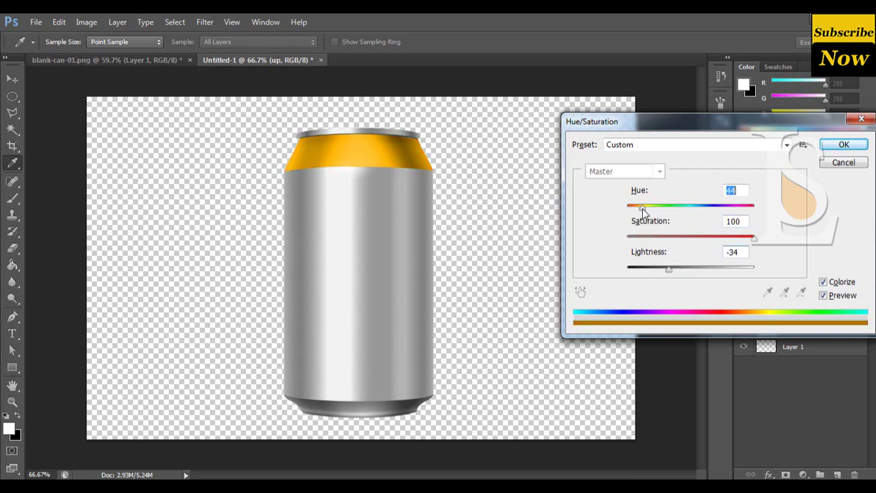
{"action": "left_click", "coordinate": [843, 145]}
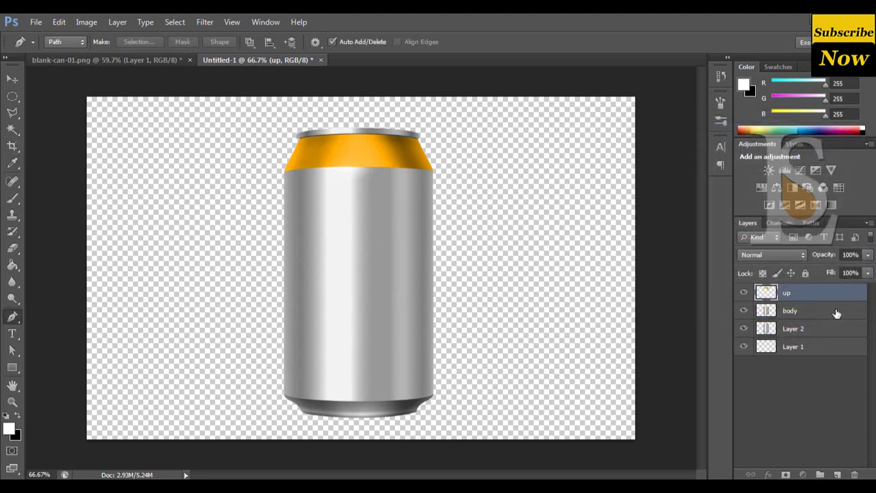
{"action": "left_click", "coordinate": [816, 312]}
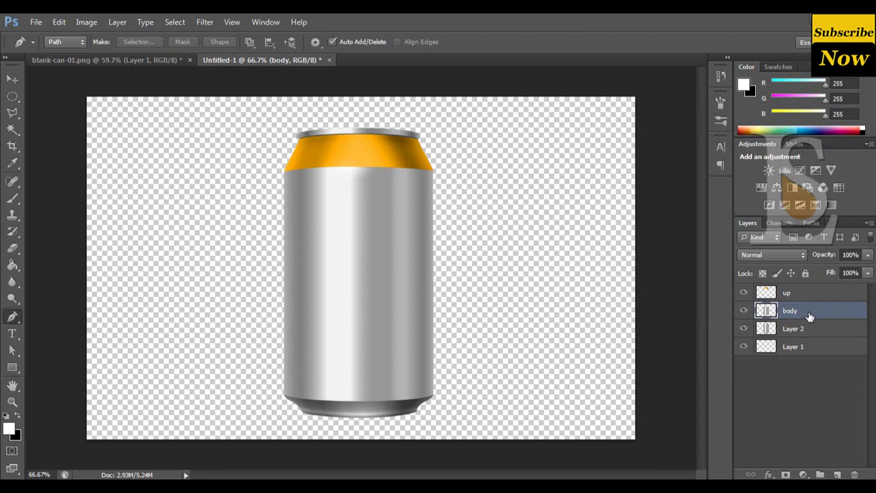
- Colorize the body layer dark grey with Hue/Saturation: saturation 0, lightness about -74
{"action": "key", "text": "ctrl+u"}
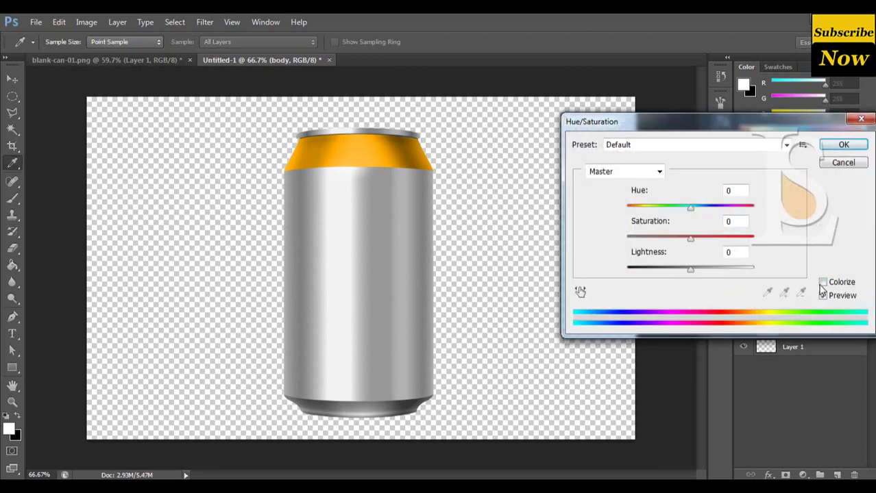
{"action": "left_click", "coordinate": [822, 282]}
{"action": "left_click_drag", "start_coordinate": [660, 240], "coordinate": [600, 226]}
{"action": "left_click_drag", "start_coordinate": [691, 269], "coordinate": [643, 266]}
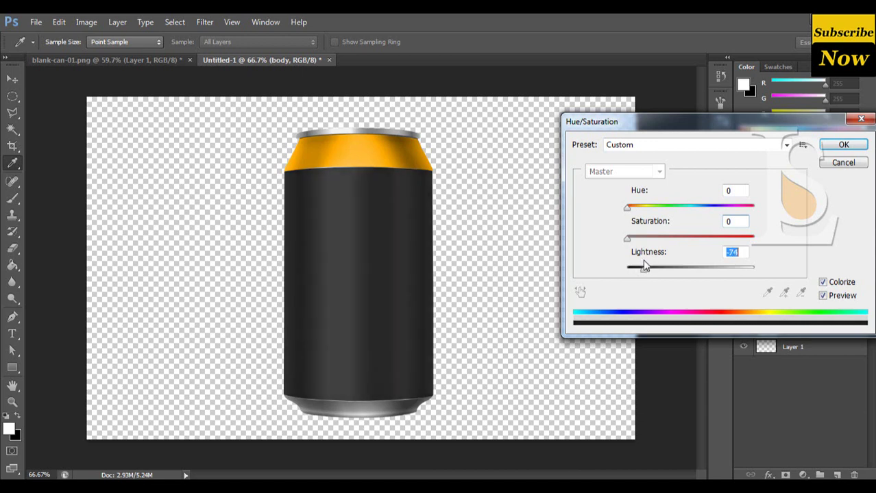
{"action": "left_click", "coordinate": [841, 146]}
{"action": "key", "text": "p"}
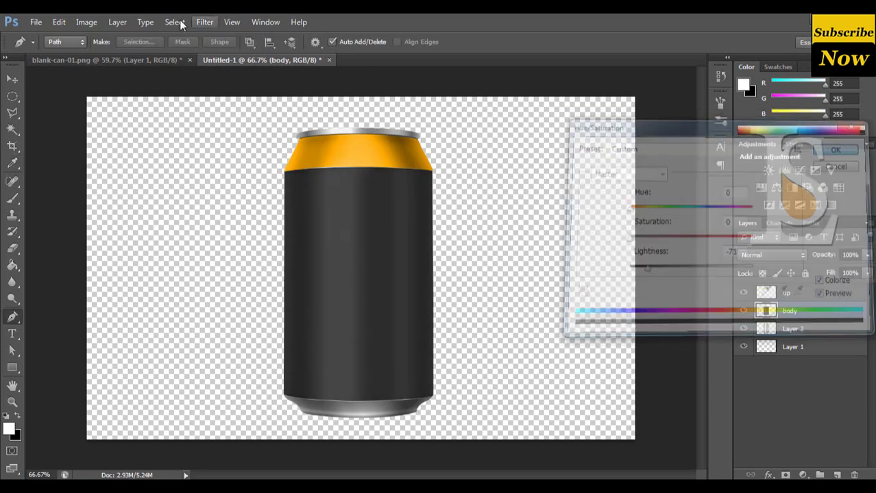
- Apply Brightness/Contrast to the body with brightness 52 and contrast 17
{"action": "left_click", "coordinate": [78, 22]}
{"action": "mouse_move", "coordinate": [105, 55]}
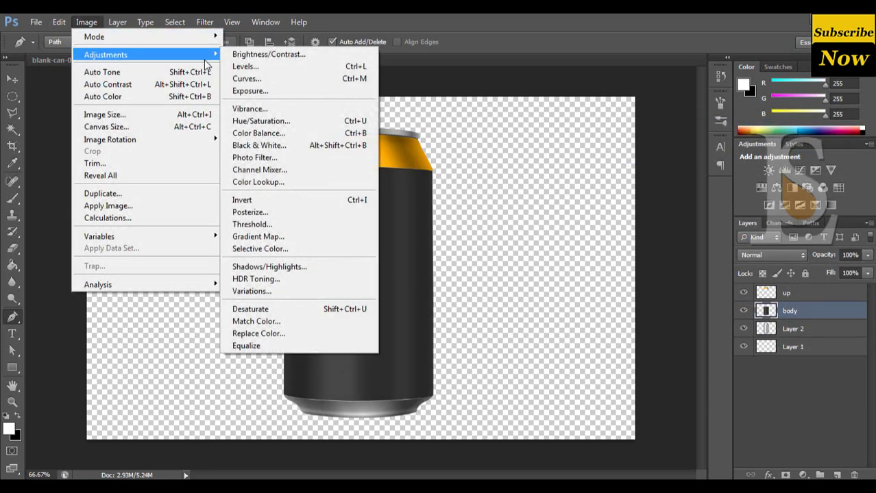
{"action": "left_click", "coordinate": [248, 56]}
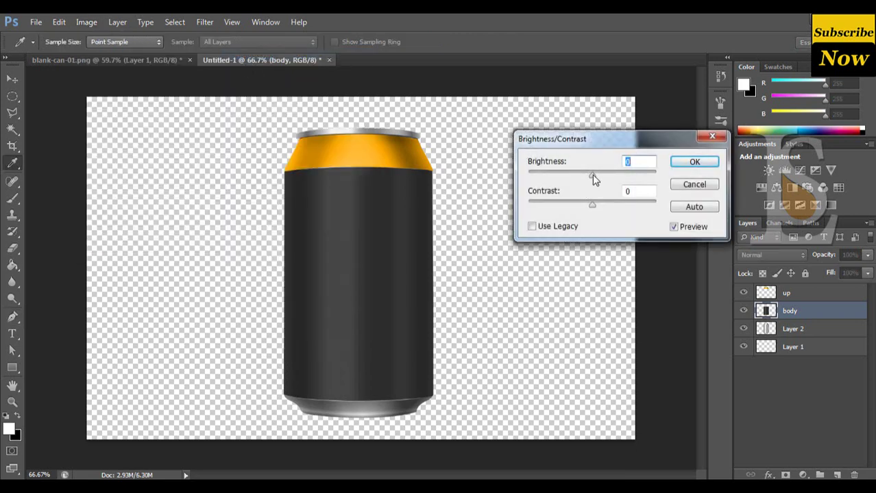
{"action": "mouse_move", "coordinate": [594, 178]}
{"action": "left_mouse_down"}
{"action": "mouse_move", "coordinate": [613, 178]}
{"action": "mouse_move", "coordinate": [602, 205]}
{"action": "left_mouse_up"}
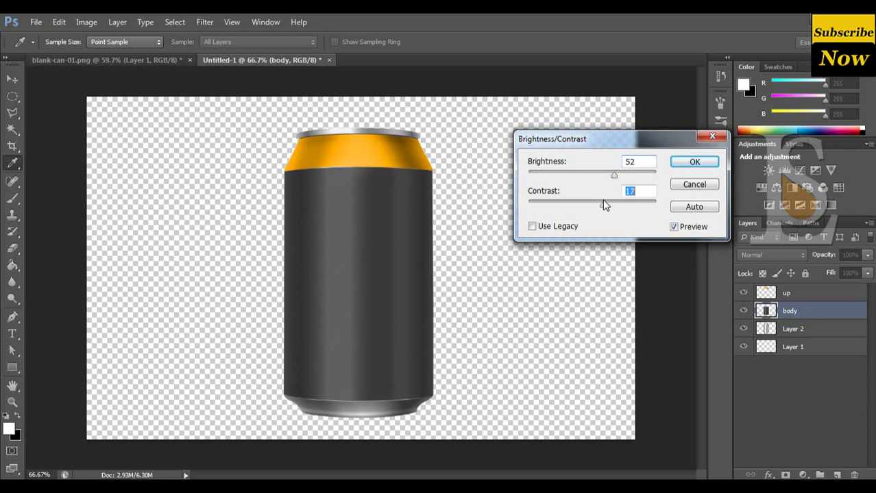
{"action": "left_click", "coordinate": [690, 165]}
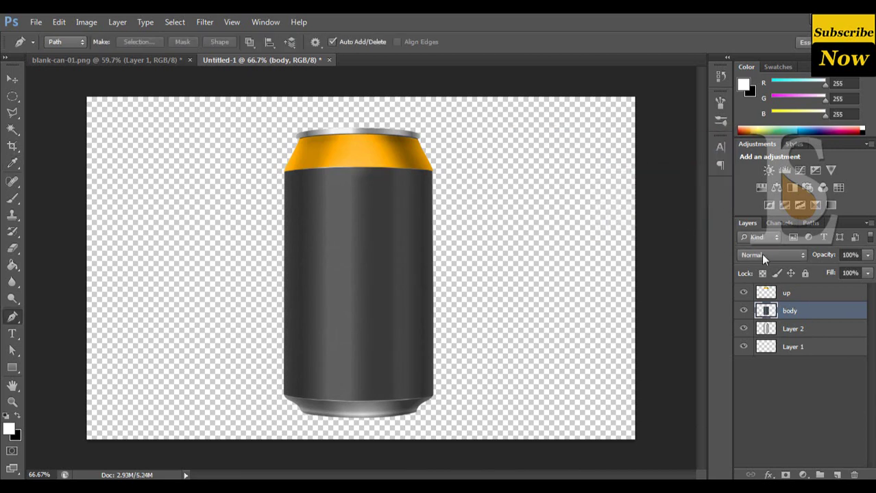
- Open the mountain PNG image as a new document
{"action": "left_click", "coordinate": [33, 21]}
{"action": "left_click", "coordinate": [62, 47]}
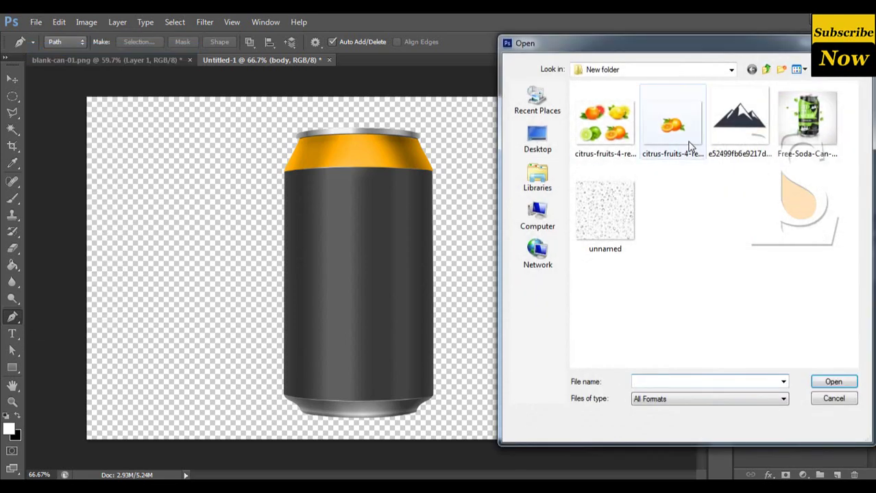
{"action": "left_click", "coordinate": [739, 120]}
{"action": "left_click", "coordinate": [833, 382]}
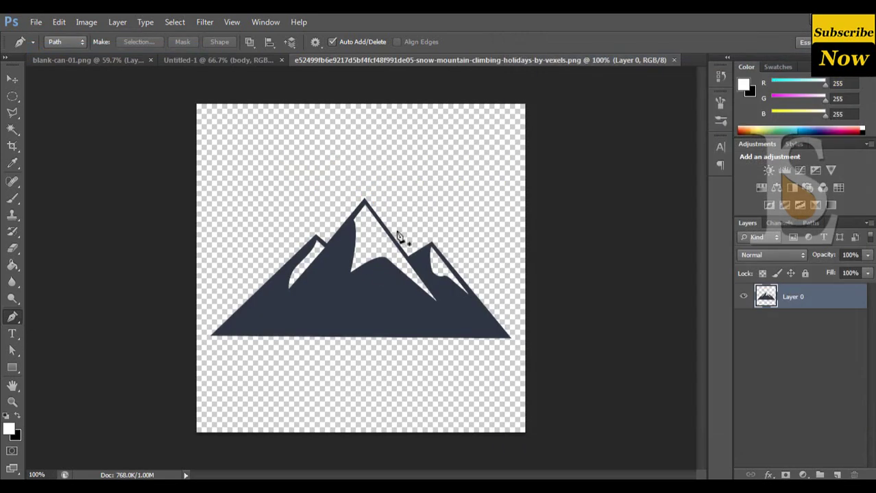
- Drag the mountain graphic onto the can in Untitled-1 as Layer 3 and duplicate that layer
{"action": "left_click", "coordinate": [12, 78]}
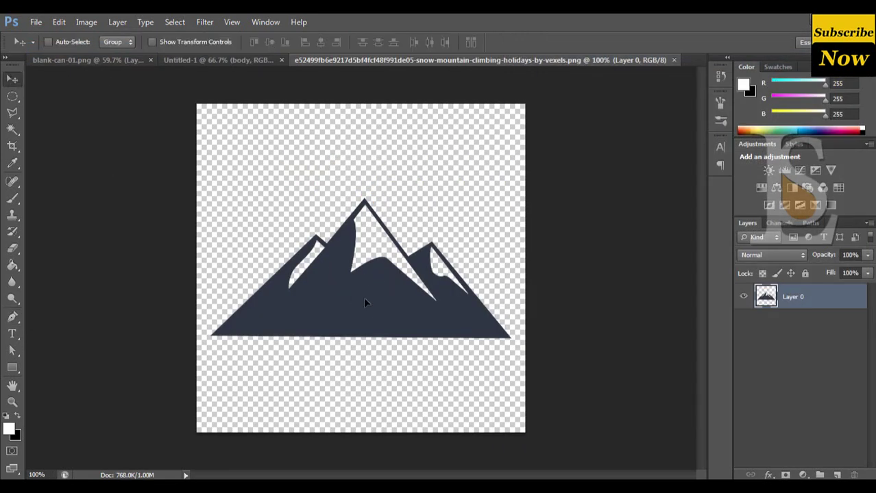
{"action": "mouse_move", "coordinate": [363, 300]}
{"action": "left_mouse_down"}
{"action": "mouse_move", "coordinate": [192, 58]}
{"action": "mouse_move", "coordinate": [359, 234]}
{"action": "mouse_move", "coordinate": [392, 252]}
{"action": "left_mouse_up"}
{"action": "right_click", "coordinate": [834, 312]}
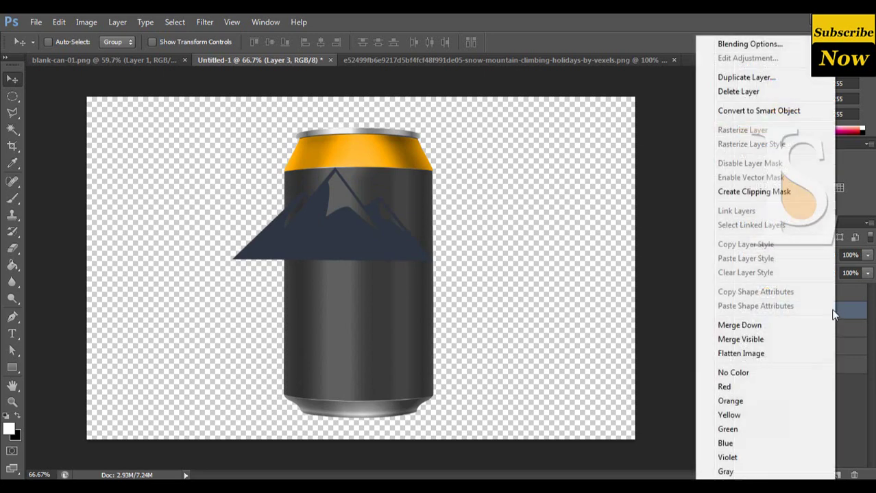
{"action": "left_click", "coordinate": [754, 78]}
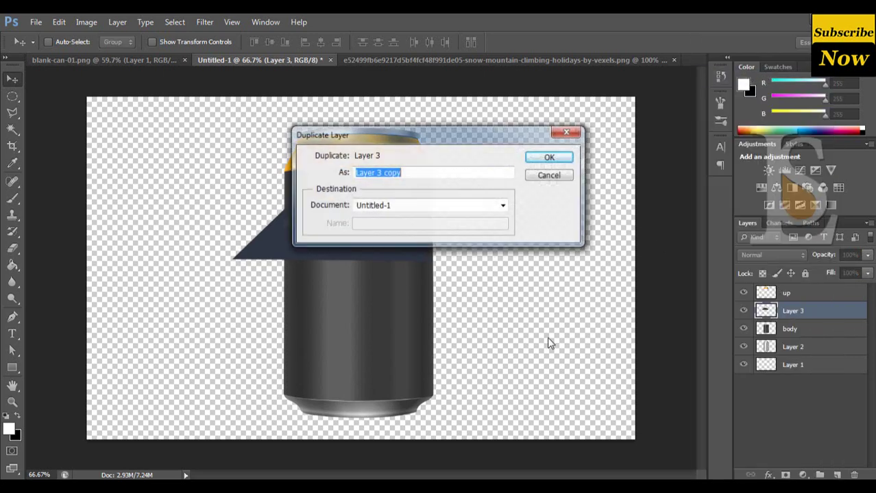
- Create Layer 3 copy and shift it right to widen the mountain band
{"action": "left_click", "coordinate": [548, 157]}
{"action": "left_click_drag", "start_coordinate": [379, 242], "coordinate": [435, 242]}
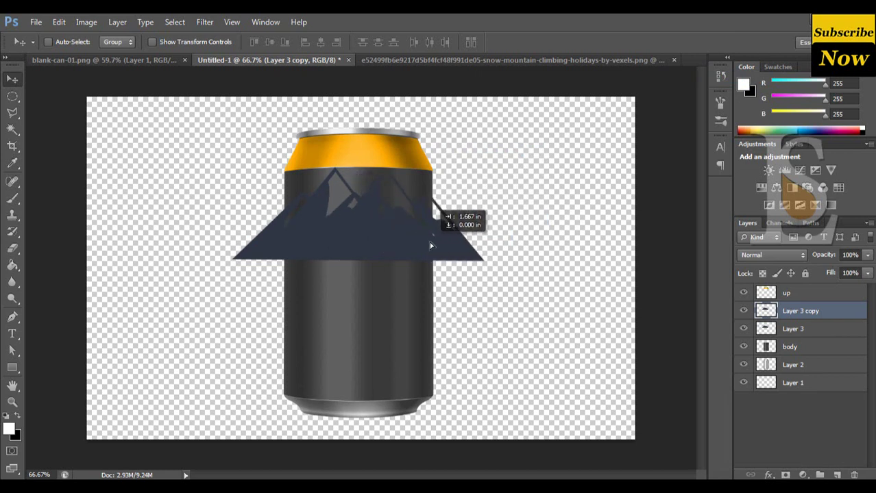
{"action": "left_click_drag", "start_coordinate": [438, 246], "coordinate": [438, 244]}
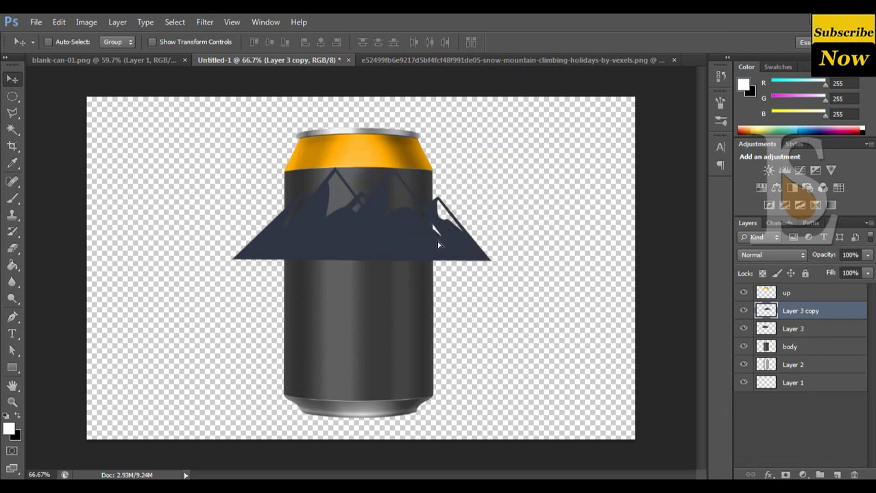
- Delete the mountain overhang outside the can on both layers, then merge them into one
{"action": "left_click", "coordinate": [764, 364], "text": "ctrl"}
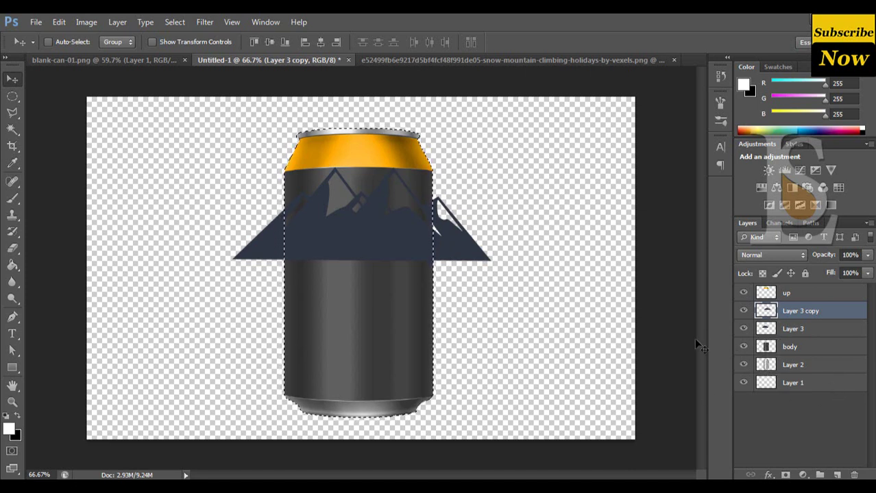
{"action": "key", "text": "ctrl+shift+i"}
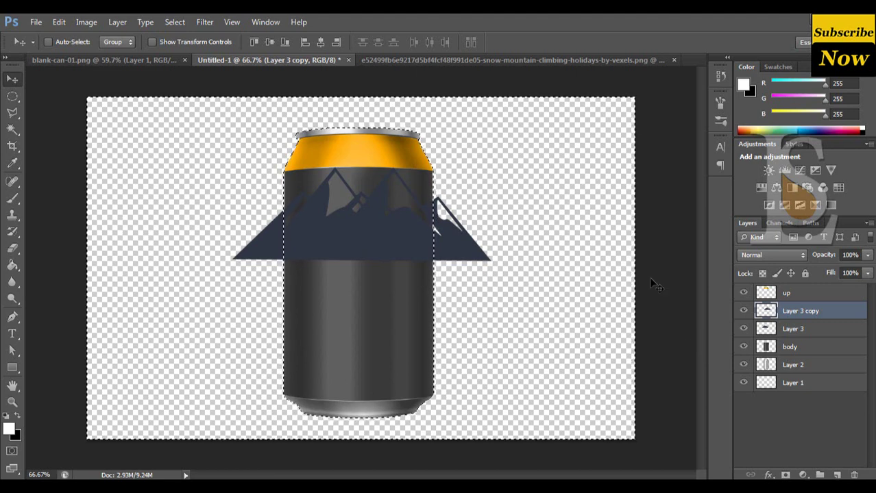
{"action": "key", "text": "Delete"}
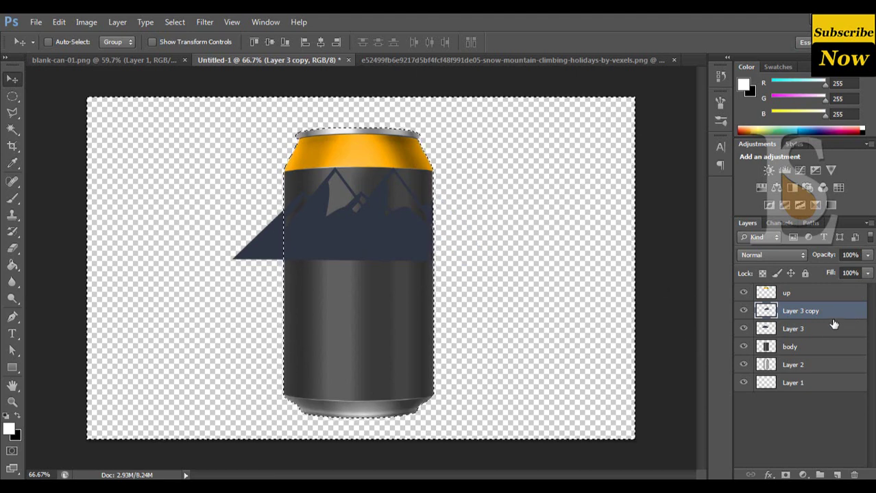
{"action": "left_click", "coordinate": [832, 327]}
{"action": "key", "text": "Delete"}
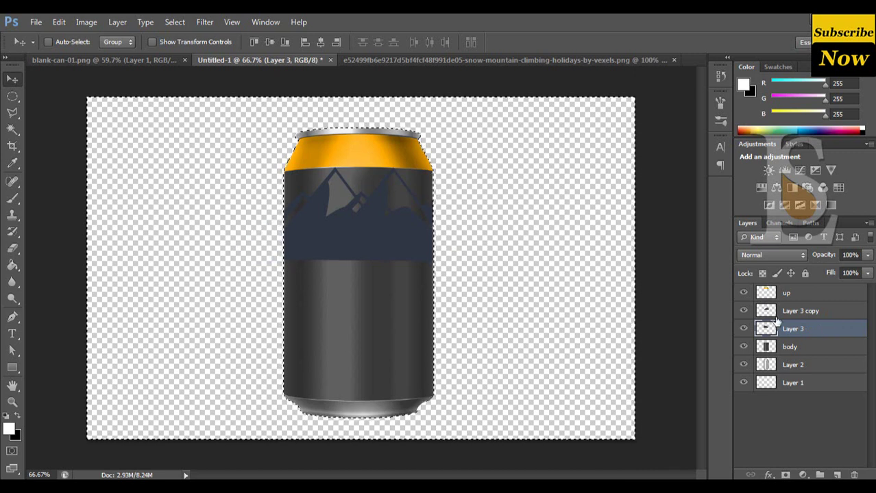
{"action": "key", "text": "ctrl+d"}
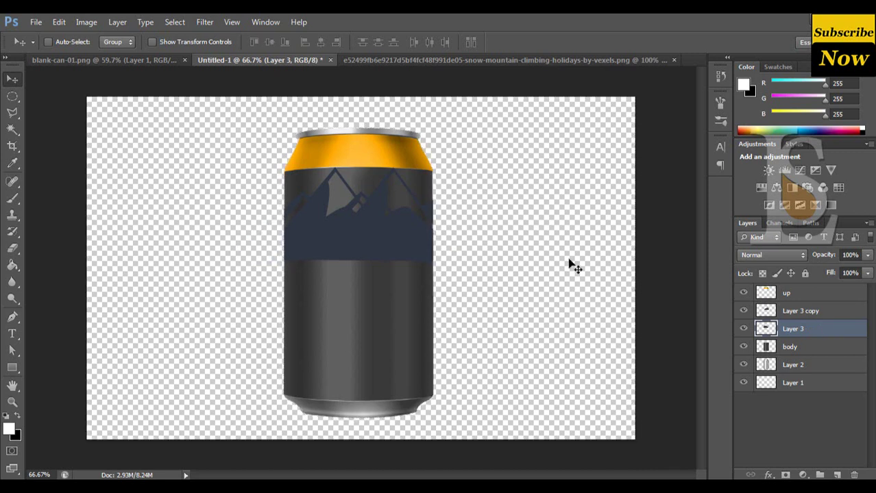
{"action": "left_click", "coordinate": [816, 311], "text": "shift"}
{"action": "key", "text": "ctrl+e"}
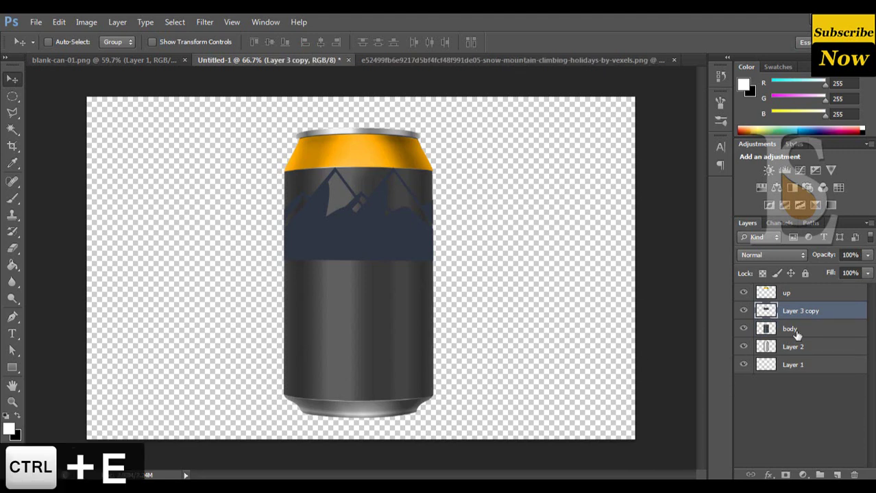
- Add a Color Overlay of dark grey (about #252525) to the mountain band layer
{"action": "double_click", "coordinate": [844, 315]}
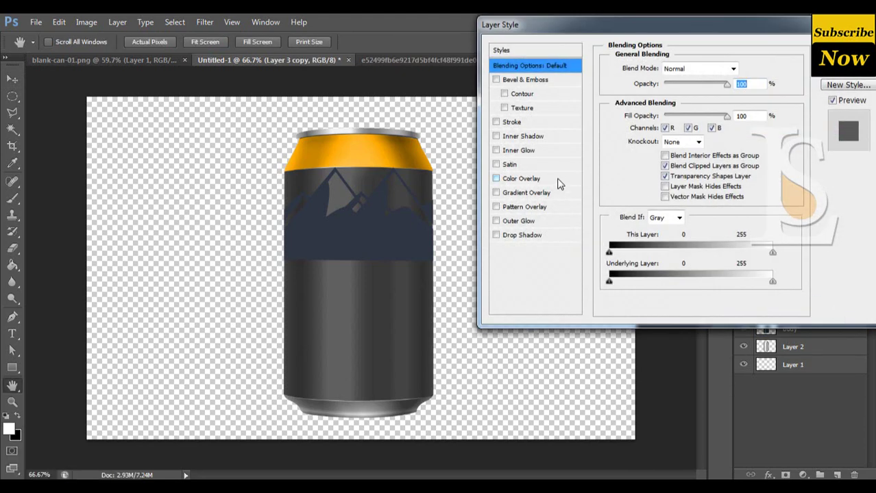
{"action": "left_click", "coordinate": [550, 179]}
{"action": "left_click", "coordinate": [751, 71]}
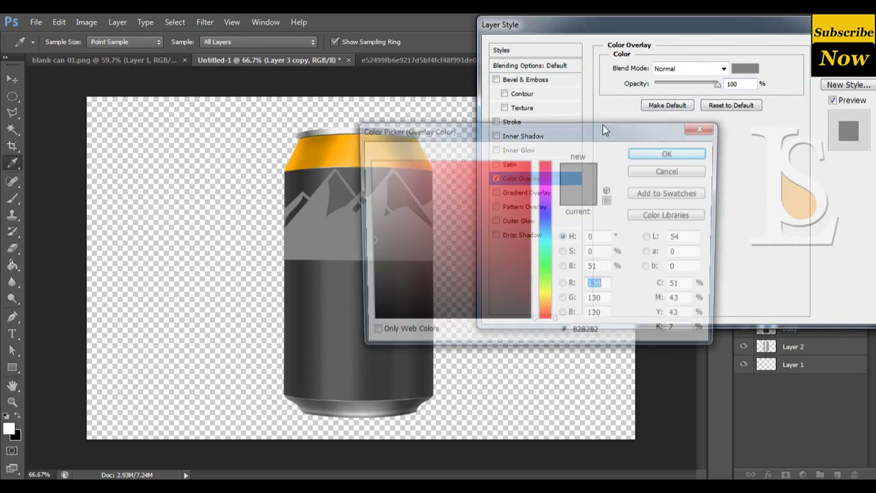
{"action": "left_click_drag", "start_coordinate": [404, 231], "coordinate": [366, 291]}
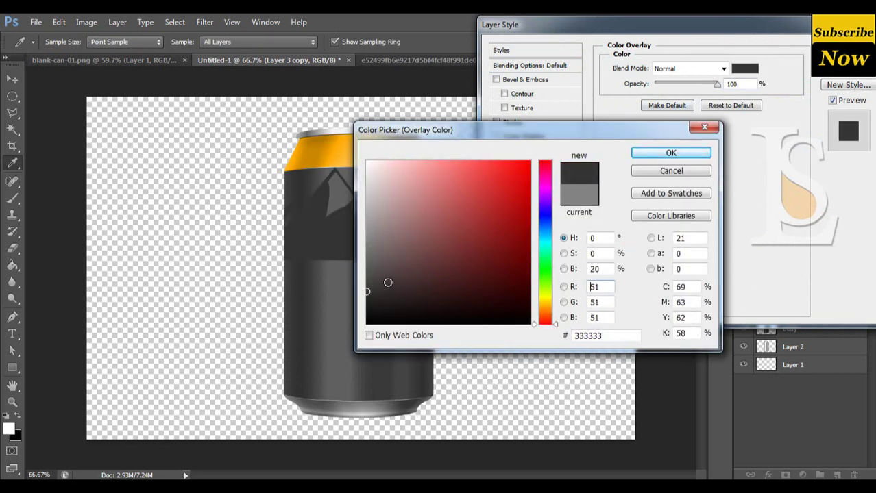
{"action": "left_click_drag", "start_coordinate": [370, 288], "coordinate": [367, 301]}
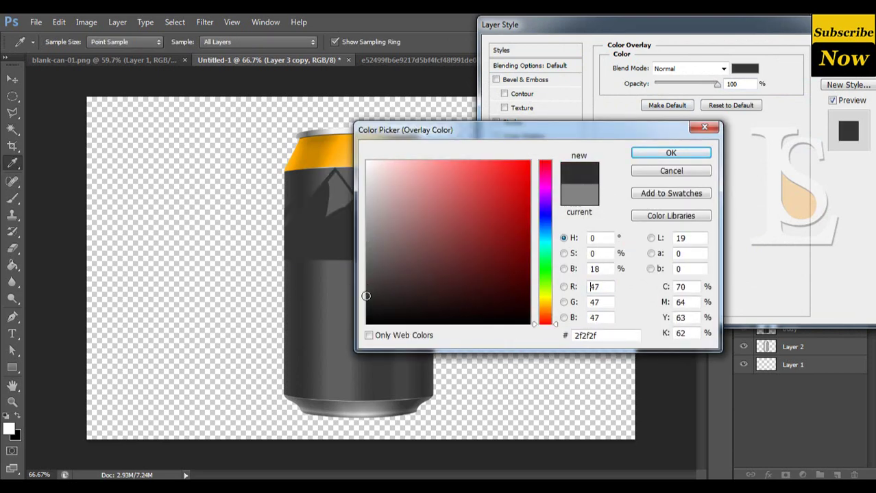
{"action": "left_click", "coordinate": [656, 154]}
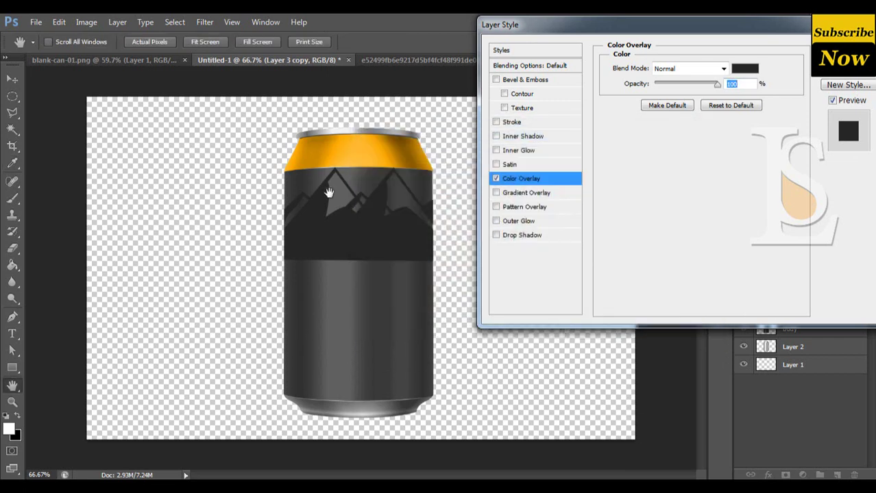
{"action": "key", "text": "Return"}
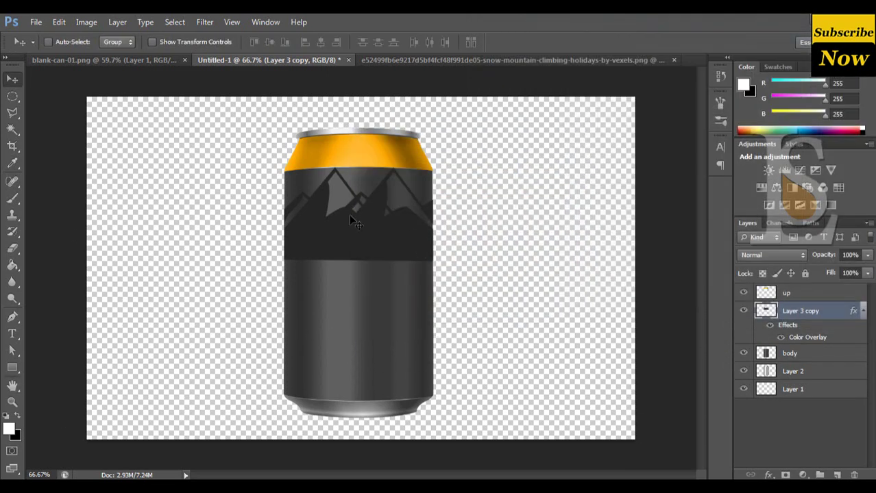
- Softly erase the band's bottom edge with a 45 px soft Eraser so it fades into the body
{"action": "right_click", "coordinate": [10, 251]}
{"action": "left_click", "coordinate": [61, 246]}
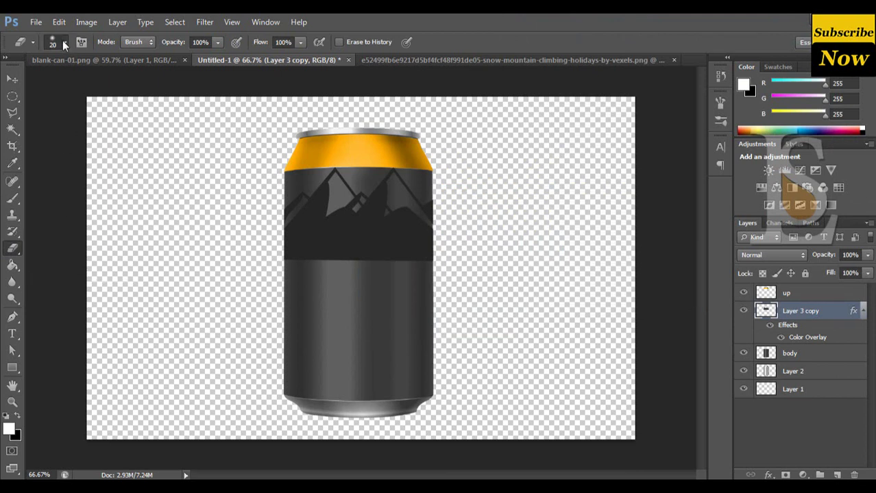
{"action": "left_click", "coordinate": [64, 42]}
{"action": "left_click", "coordinate": [60, 225]}
{"action": "left_click", "coordinate": [445, 261], "text": "shift"}
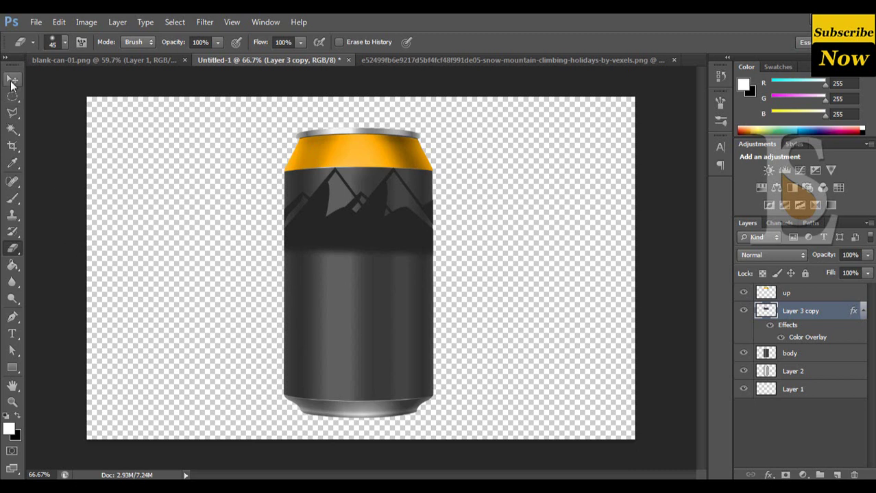
{"action": "left_click", "coordinate": [11, 81]}
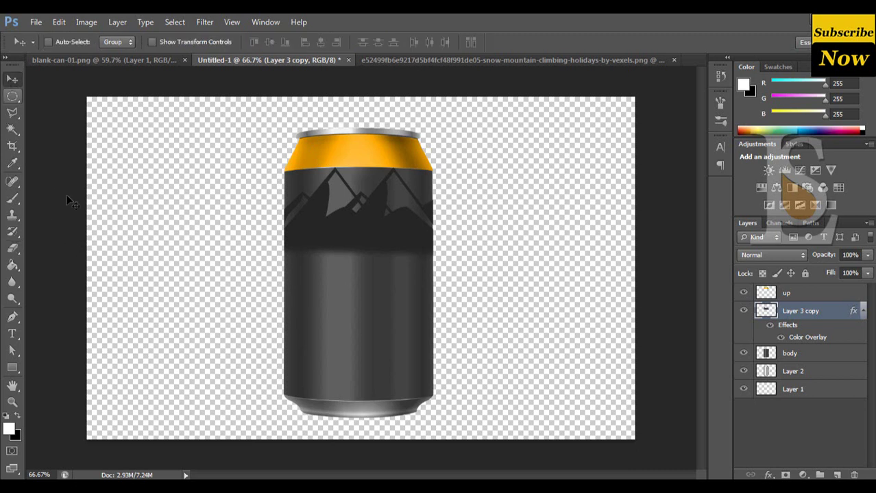
{"action": "left_click", "coordinate": [862, 312]}
{"action": "left_click", "coordinate": [765, 329]}
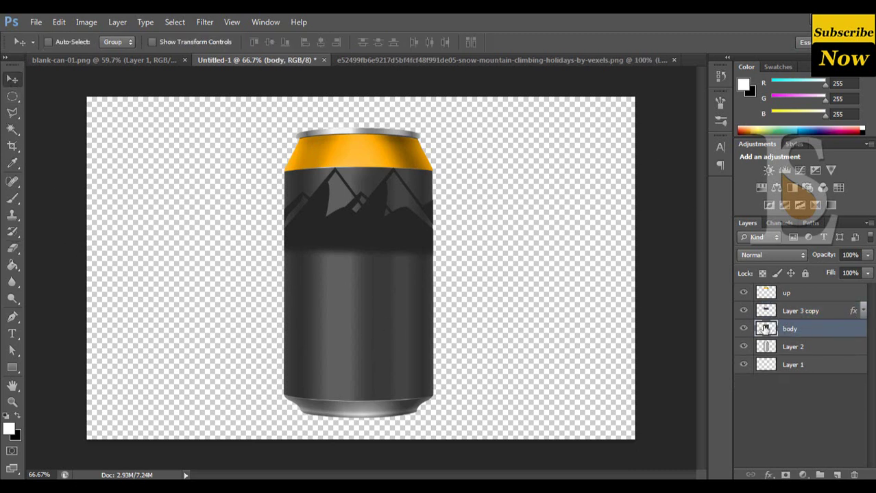
{"action": "left_click", "coordinate": [789, 312]}
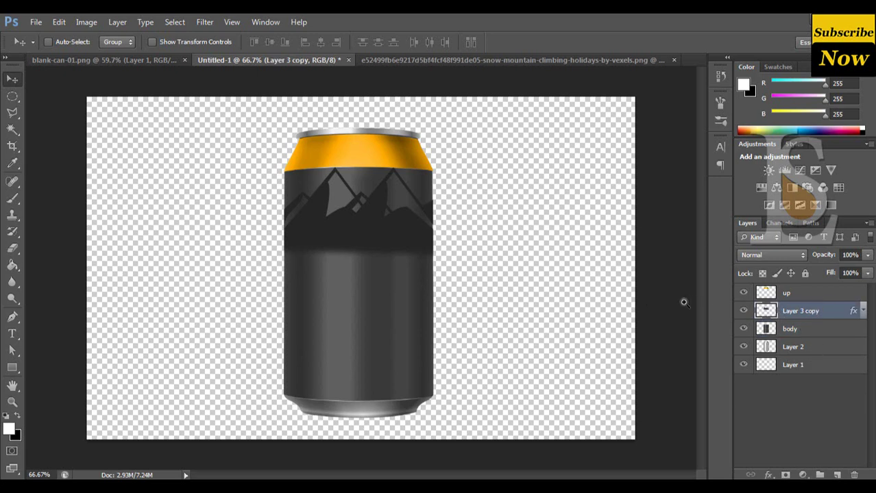
- Zoom to 200% and pen-trace the right peak's inner edge and ridge base
{"action": "left_click", "coordinate": [416, 255]}
{"action": "left_click", "coordinate": [400, 237]}
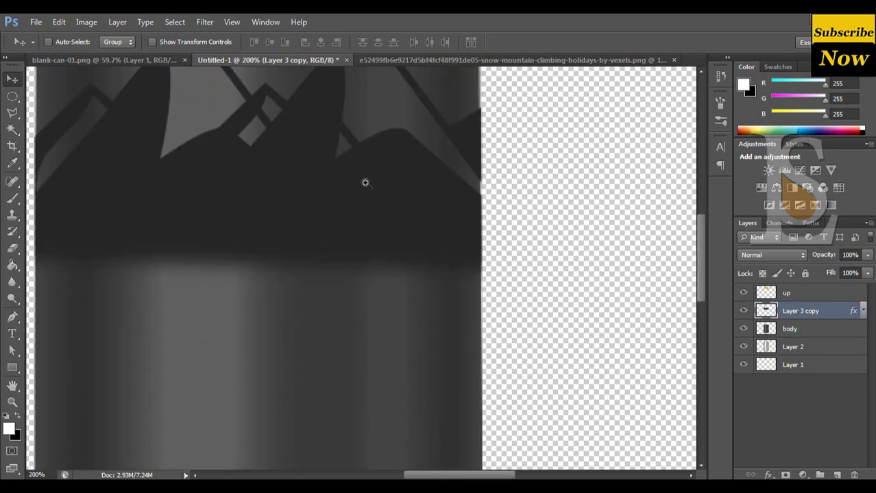
{"action": "left_click_drag", "start_coordinate": [349, 190], "coordinate": [342, 309]}
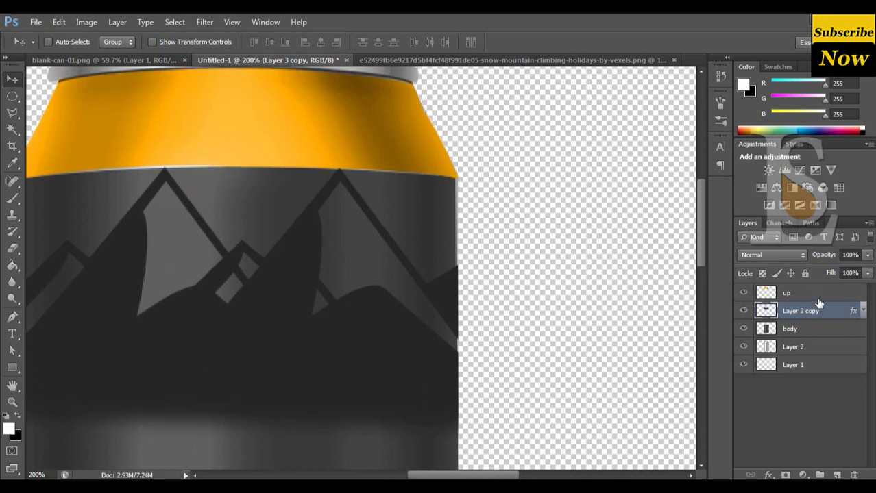
{"action": "left_click", "coordinate": [814, 336]}
{"action": "left_click", "coordinate": [788, 312]}
{"action": "left_click", "coordinate": [12, 317]}
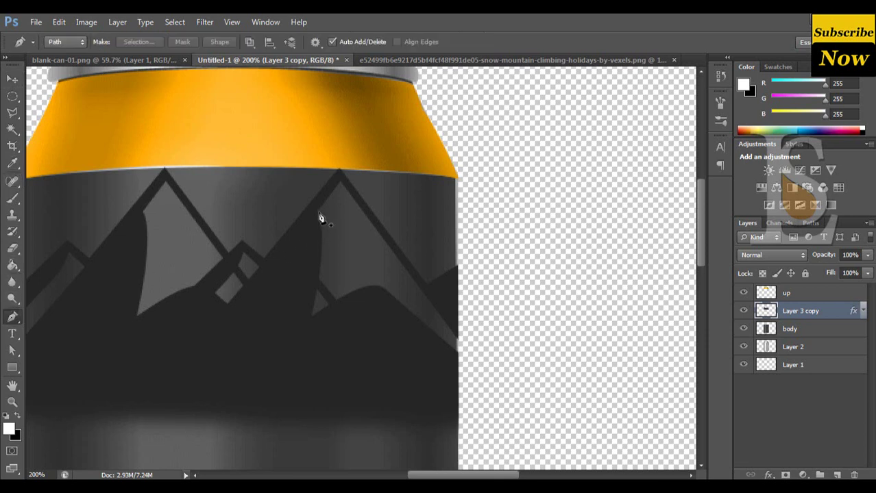
{"action": "left_click", "coordinate": [319, 213]}
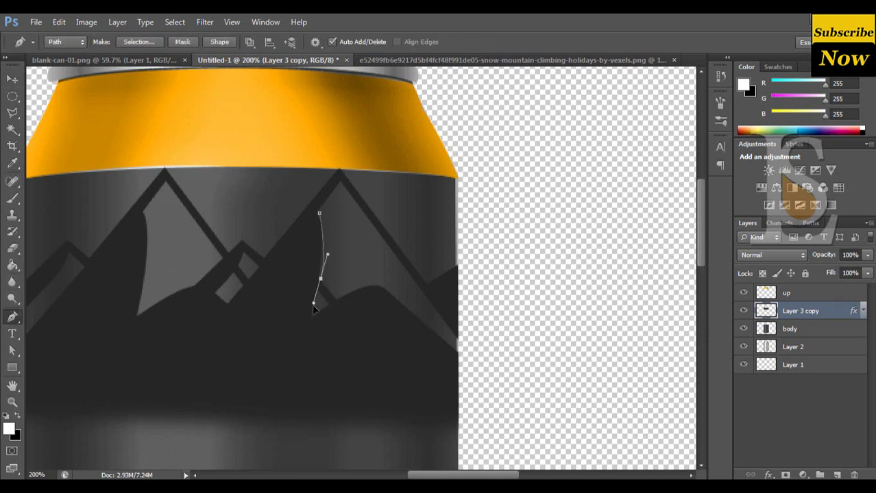
{"action": "left_click_drag", "start_coordinate": [313, 302], "coordinate": [316, 309]}
{"action": "left_click", "coordinate": [321, 278], "text": "alt"}
{"action": "left_click", "coordinate": [335, 299]}
{"action": "left_click_drag", "start_coordinate": [392, 295], "coordinate": [405, 319]}
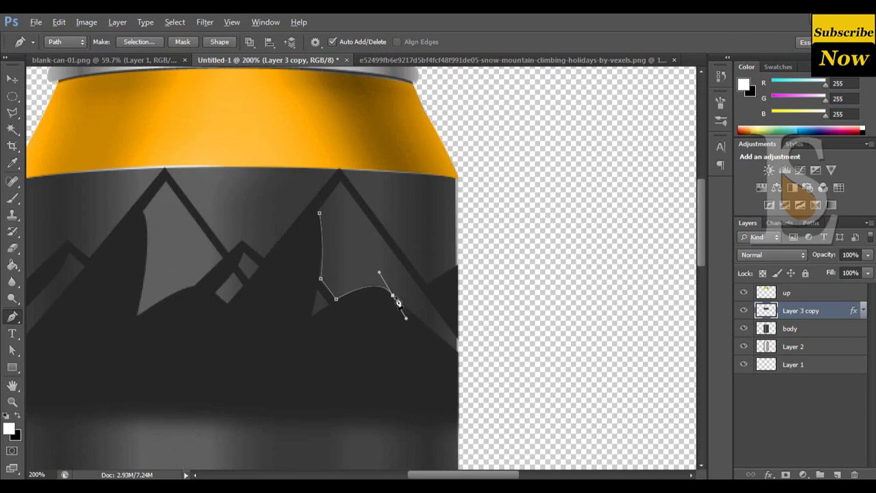
{"action": "left_click", "coordinate": [392, 295], "text": "alt"}
- Complete the outline to the can's right edge and the summit, then make it a selection
{"action": "left_click_drag", "start_coordinate": [404, 307], "coordinate": [326, 274]}
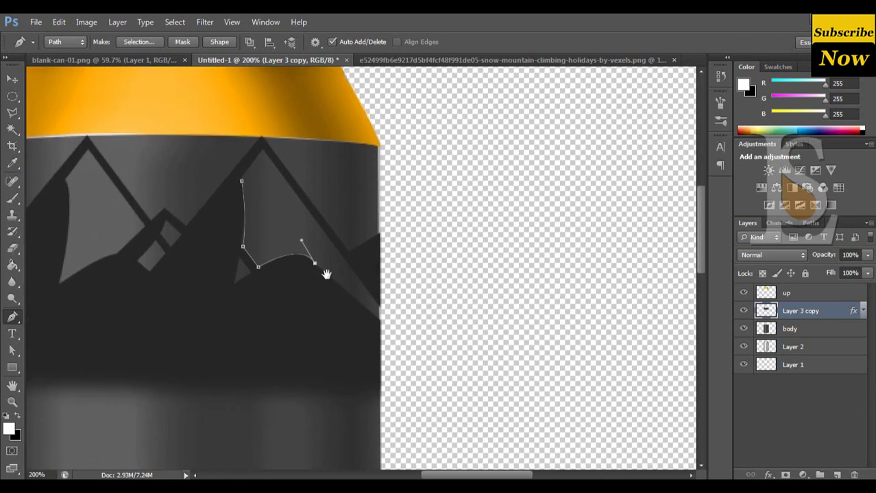
{"action": "left_click", "coordinate": [381, 315]}
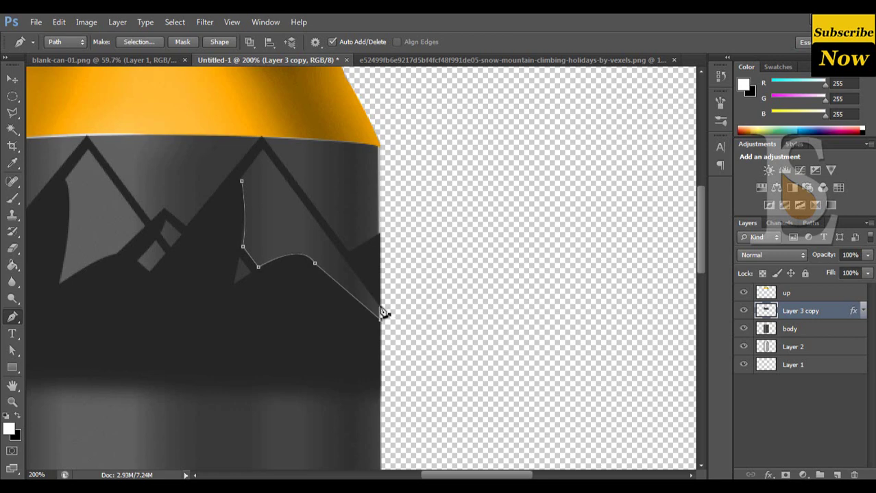
{"action": "left_click", "coordinate": [294, 193]}
{"action": "left_click_drag", "start_coordinate": [289, 201], "coordinate": [348, 284]}
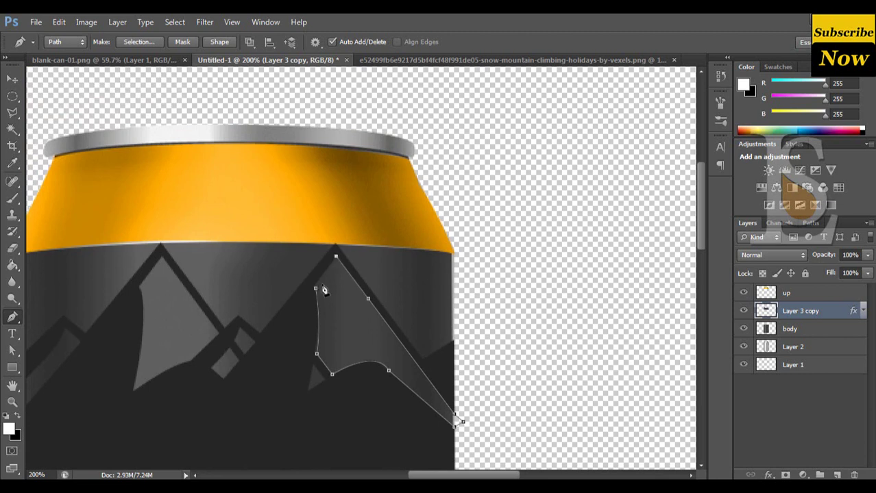
{"action": "left_click_drag", "start_coordinate": [316, 289], "coordinate": [311, 296]}
{"action": "key", "text": "Return"}
{"action": "key", "text": "ctrl+Return"}
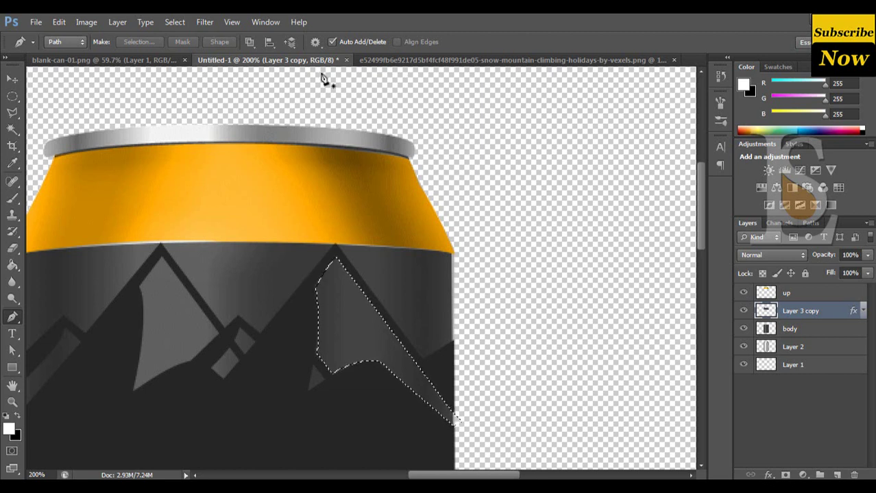
- Fill the selected peak face with light grey on the body layer and deselect
{"action": "left_click", "coordinate": [825, 329]}
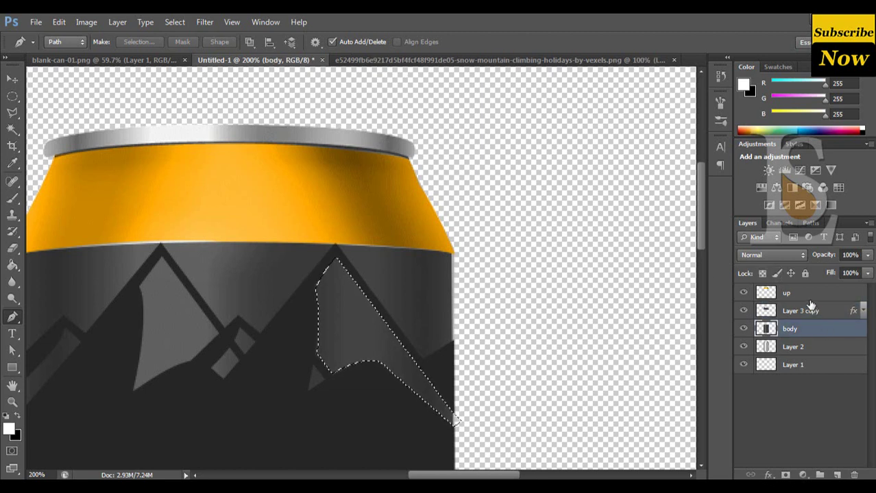
{"action": "key", "text": "Delete"}
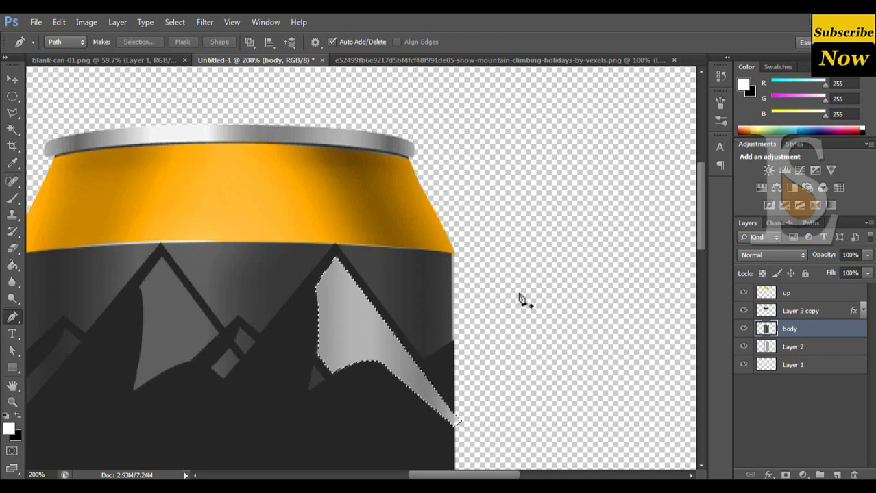
{"action": "key", "text": "ctrl+d"}
- Set Layer 3 copy's opacity to 50% and switch to the mountain image document
{"action": "scroll", "coordinate": [266, 335], "scroll_direction": "down", "scroll_amount": 2}
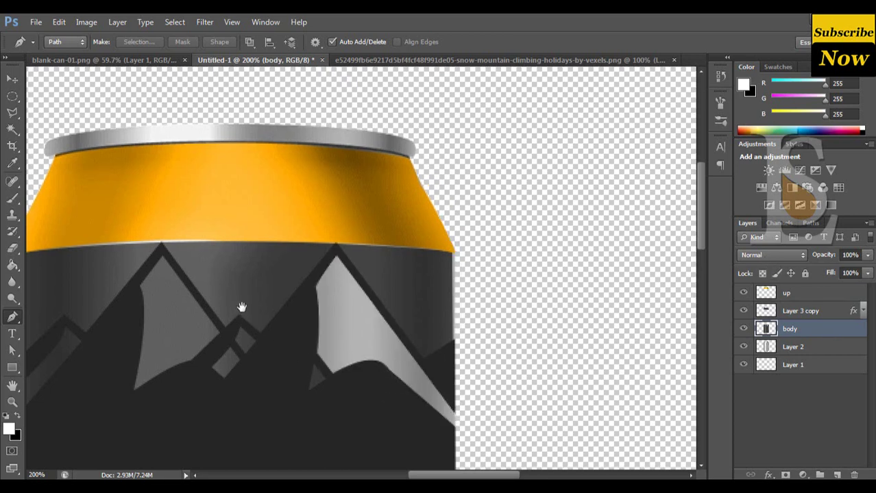
{"action": "scroll", "coordinate": [242, 307], "scroll_direction": "down", "scroll_amount": 2}
{"action": "scroll", "coordinate": [404, 298], "scroll_direction": "down", "scroll_amount": 2}
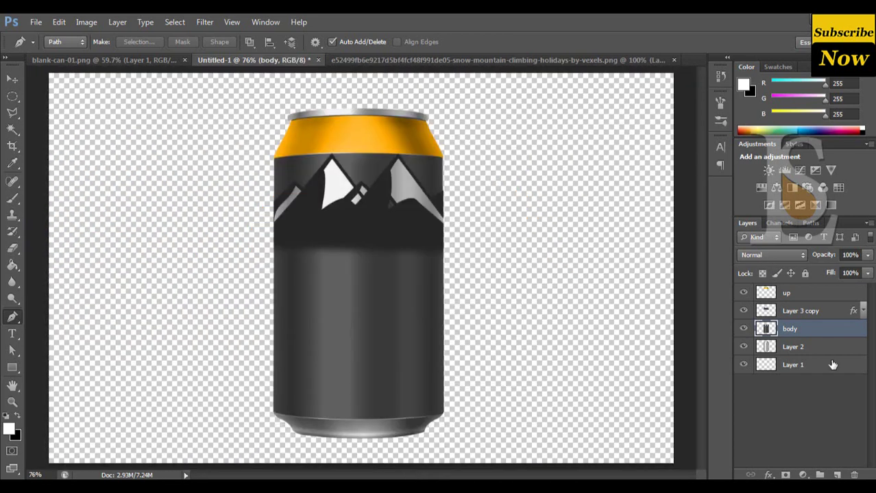
{"action": "left_click", "coordinate": [826, 310]}
{"action": "left_click", "coordinate": [866, 273]}
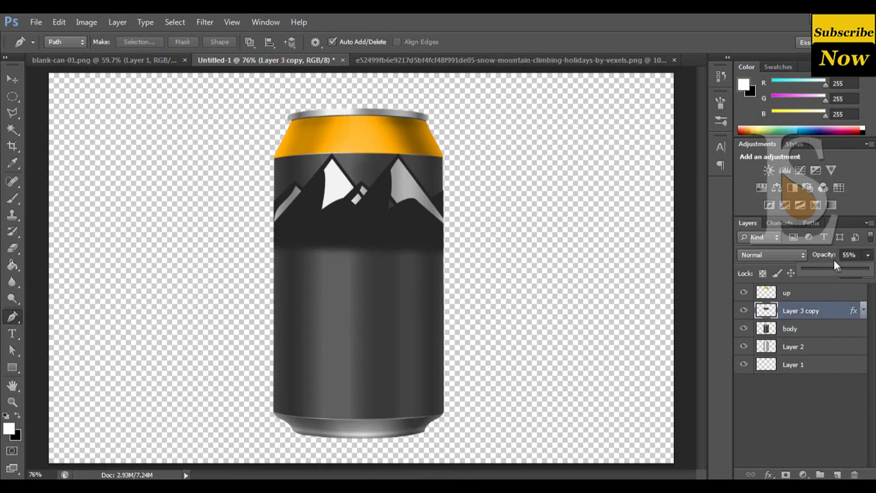
{"action": "left_click_drag", "start_coordinate": [835, 263], "coordinate": [837, 262]}
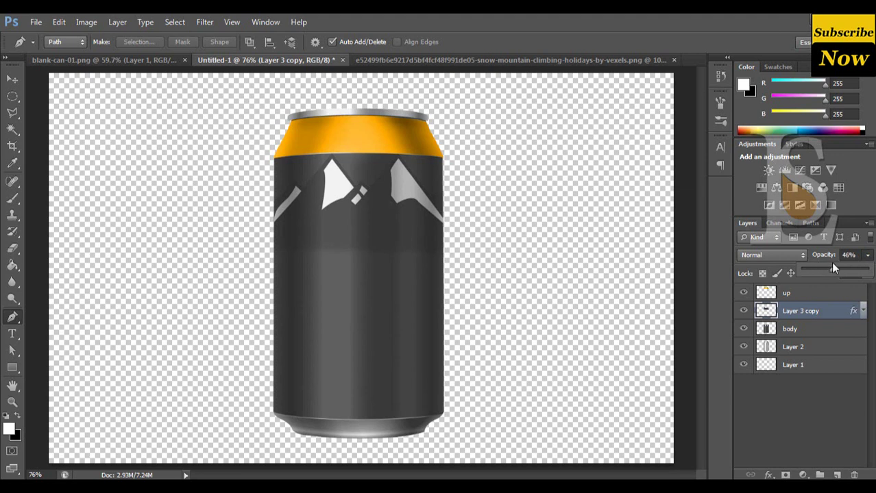
{"action": "left_click_drag", "start_coordinate": [835, 267], "coordinate": [835, 267]}
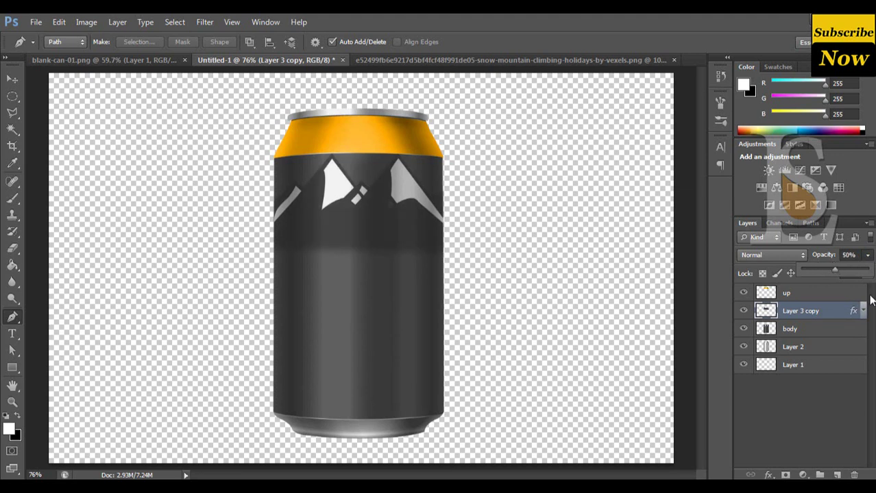
{"action": "left_click", "coordinate": [622, 62]}
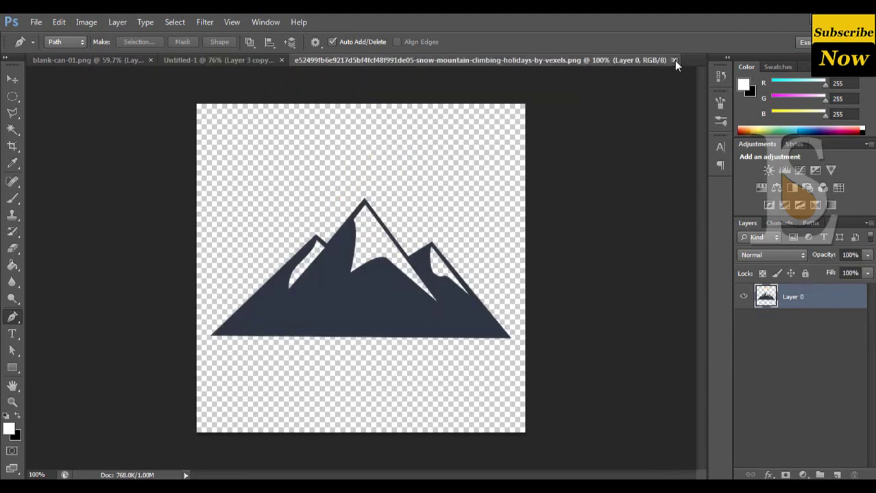
- Close the mountain PNG, then start typing 'Fr' in the Nachi font left of the can
{"action": "left_click", "coordinate": [673, 60]}
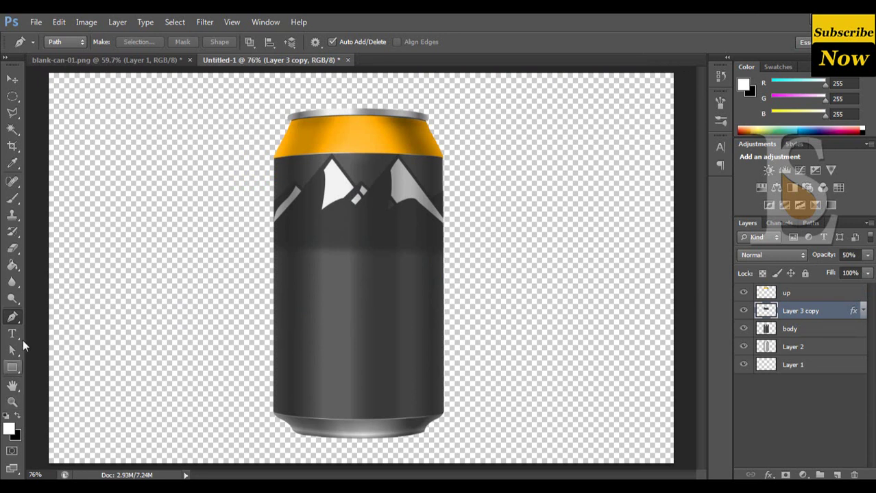
{"action": "left_click", "coordinate": [12, 335]}
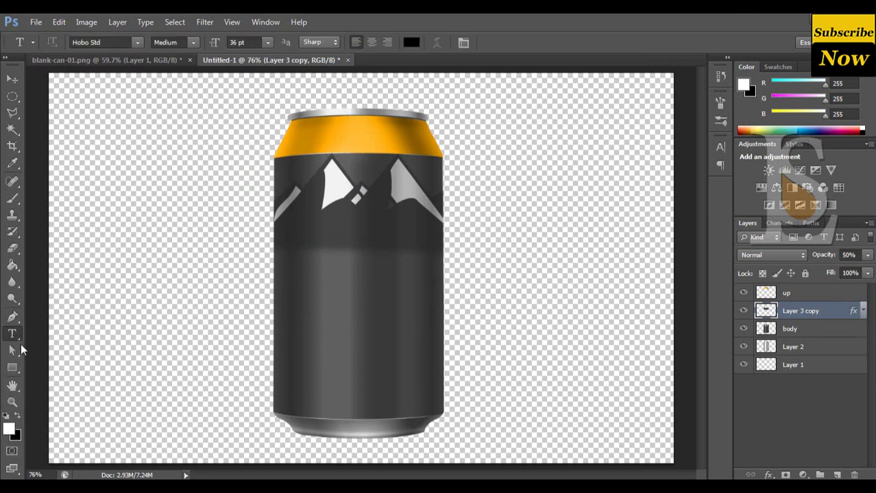
{"action": "left_click", "coordinate": [132, 41]}
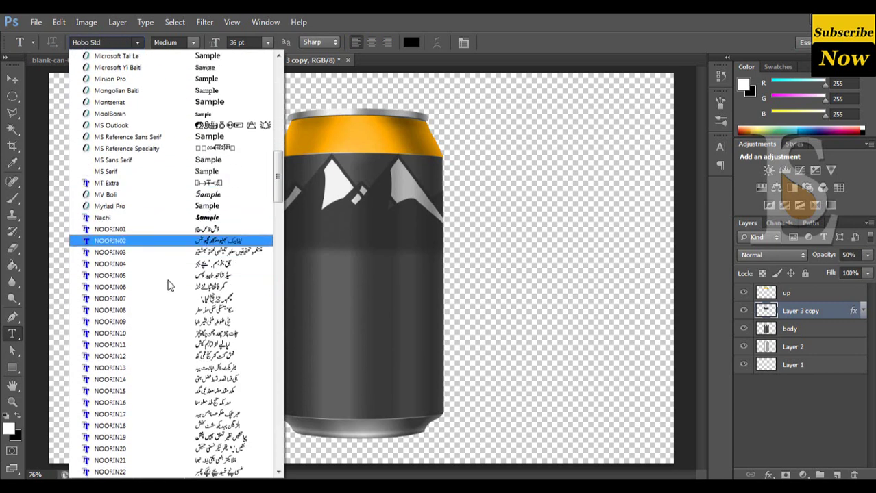
{"action": "left_click", "coordinate": [172, 218]}
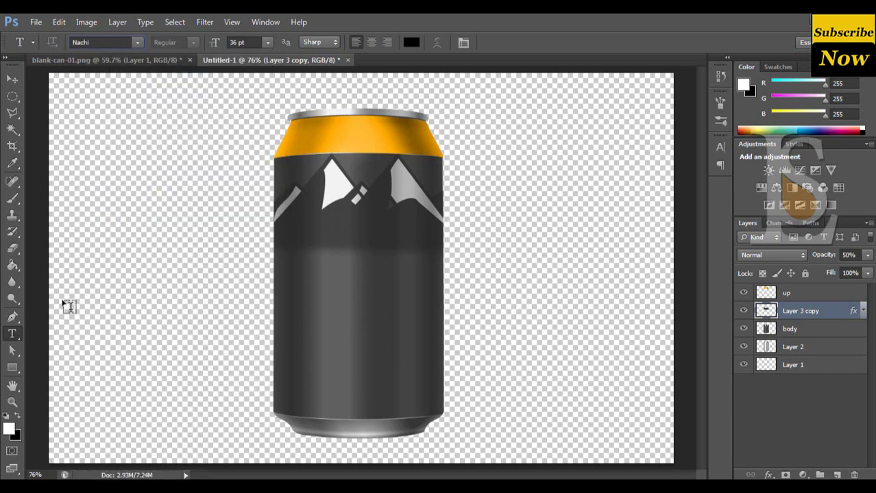
{"action": "left_click", "coordinate": [111, 305]}
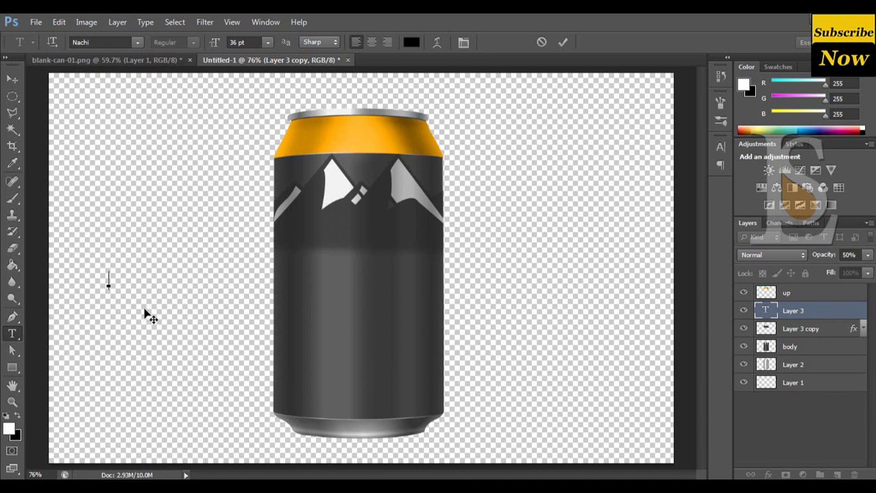
{"action": "type", "text": "f"}
{"action": "type", "text": "ruit"}
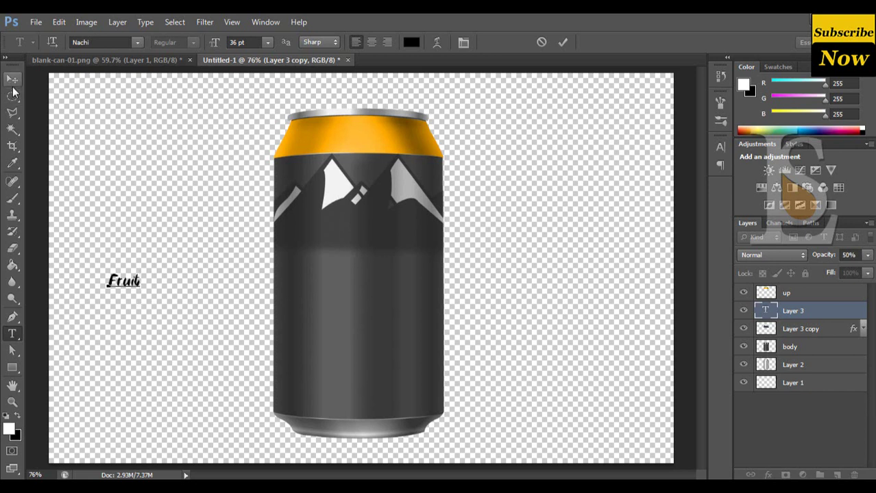
- Move 'Fruit' onto the can's mountain band, scaled to about 306% and rotated -20.55°
{"action": "left_click", "coordinate": [12, 79]}
{"action": "mouse_move", "coordinate": [172, 290]}
{"action": "left_mouse_down"}
{"action": "mouse_move", "coordinate": [267, 264]}
{"action": "mouse_move", "coordinate": [354, 297]}
{"action": "left_mouse_up"}
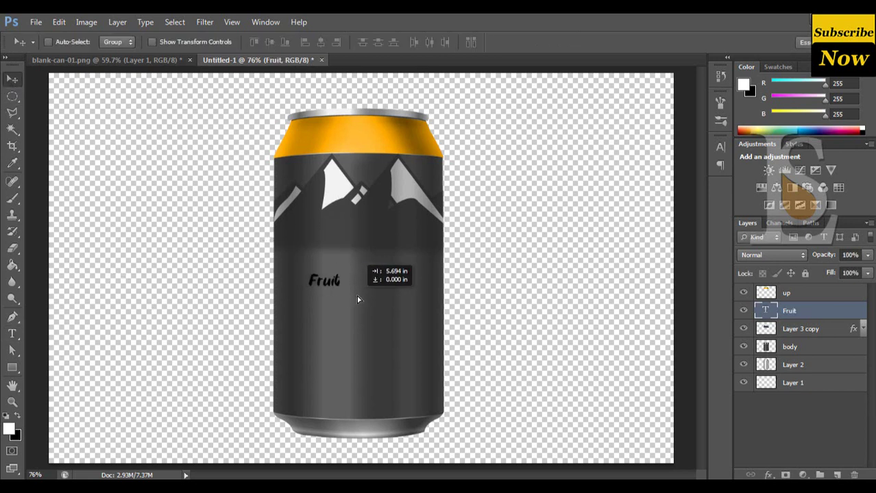
{"action": "key", "text": "ctrl+t"}
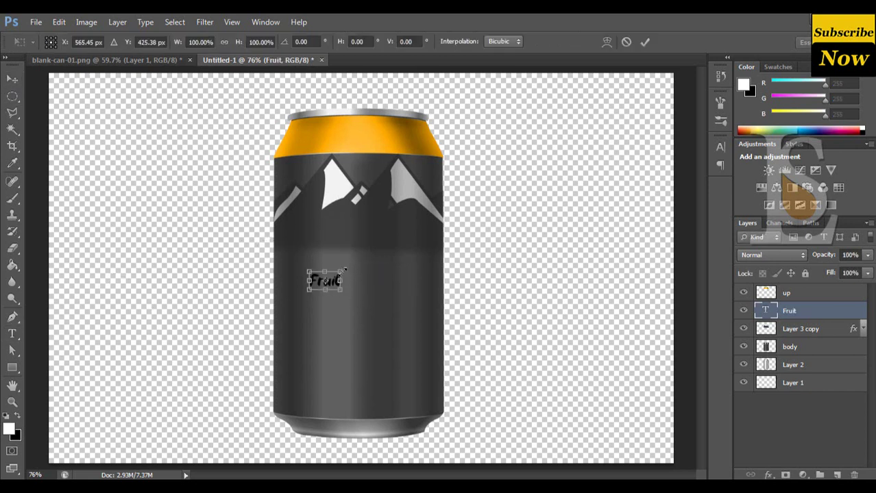
{"action": "left_click_drag", "start_coordinate": [342, 271], "coordinate": [376, 250]}
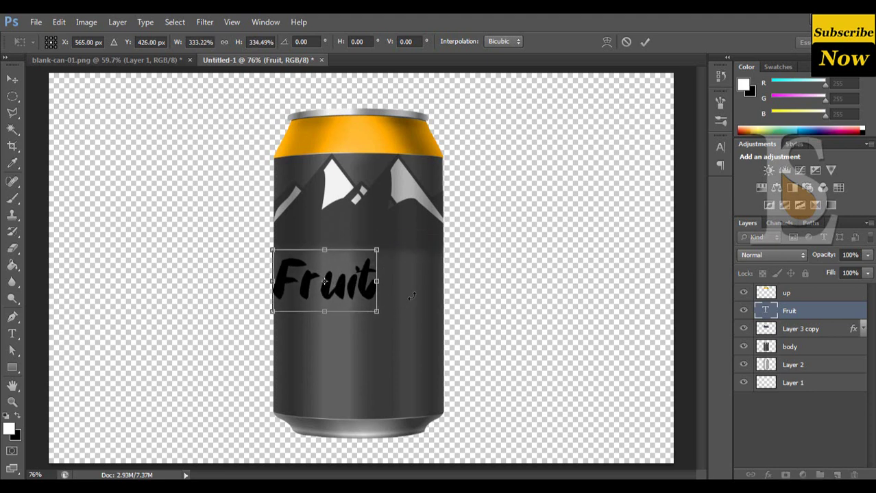
{"action": "left_click_drag", "start_coordinate": [411, 296], "coordinate": [412, 266]}
{"action": "left_click_drag", "start_coordinate": [335, 288], "coordinate": [355, 233]}
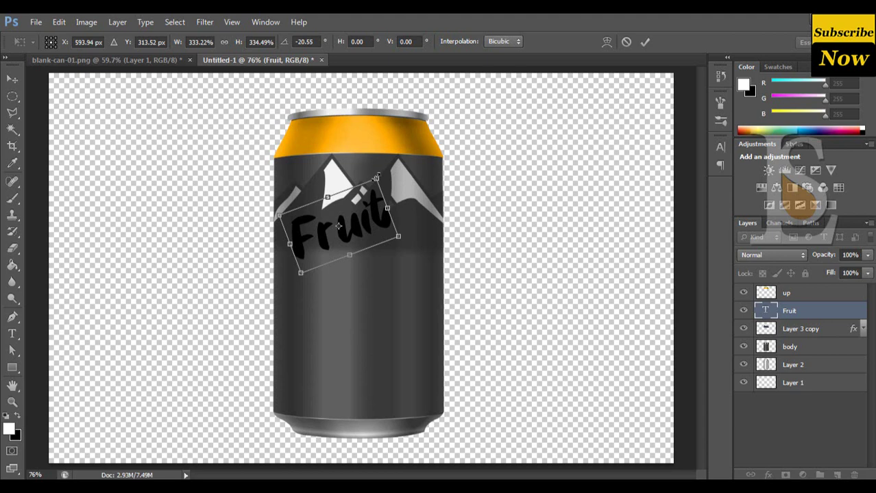
{"action": "left_click_drag", "start_coordinate": [377, 176], "coordinate": [373, 183]}
{"action": "key", "text": "Return"}
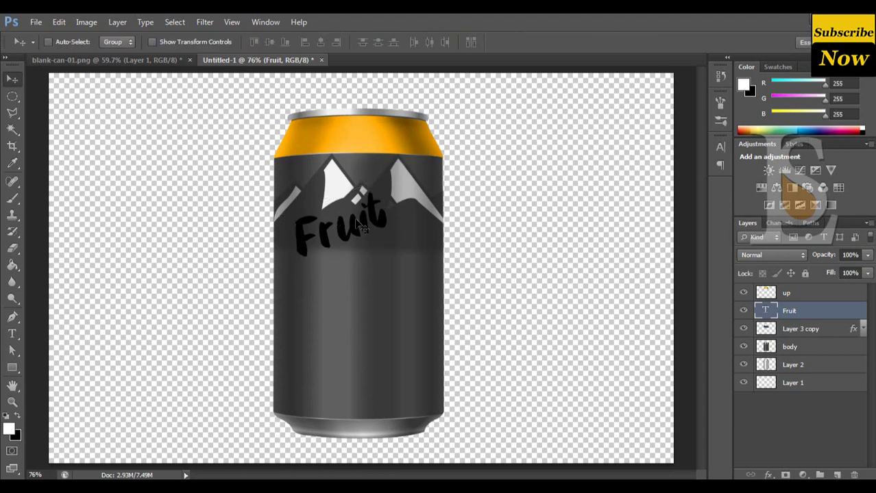
{"action": "key", "text": "alt"}
- Duplicate the Fruit text layer and move the copy down and right
{"action": "right_click", "coordinate": [803, 314]}
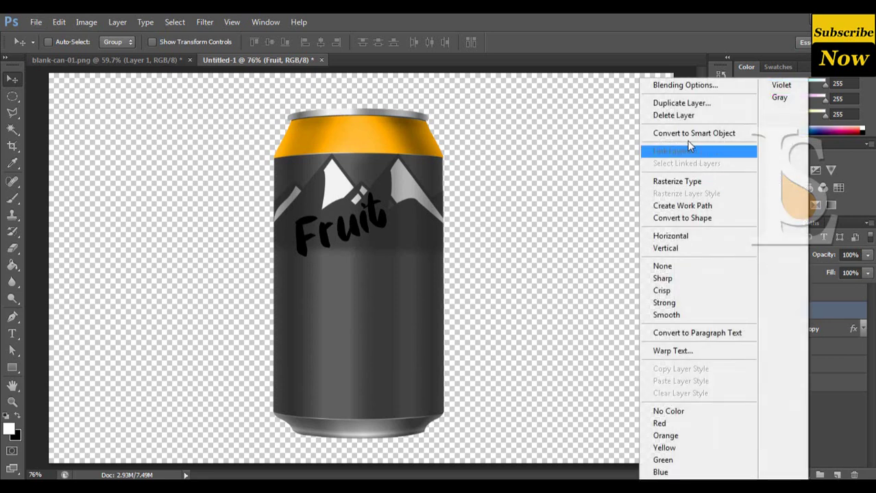
{"action": "left_click", "coordinate": [681, 104]}
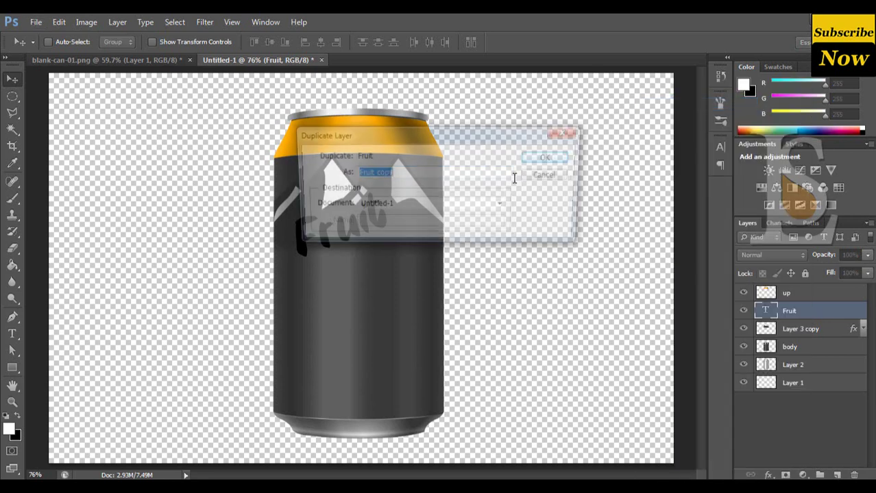
{"action": "left_click", "coordinate": [550, 157]}
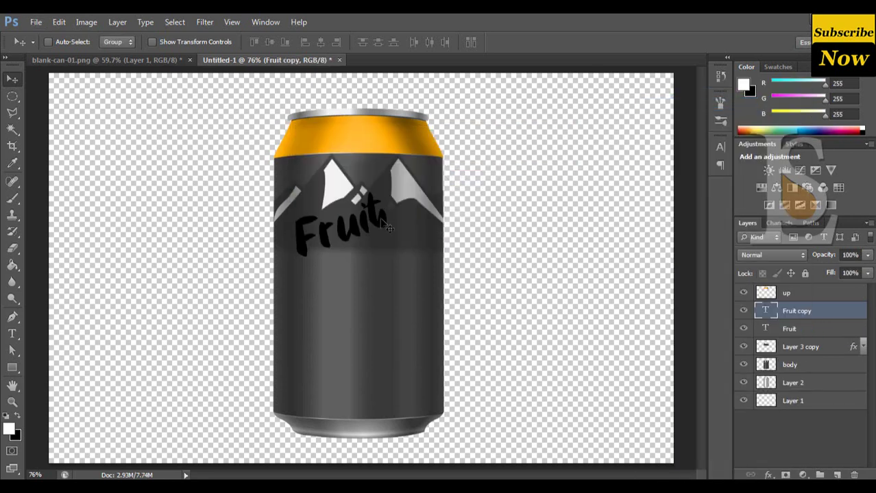
{"action": "left_click_drag", "start_coordinate": [384, 230], "coordinate": [426, 278]}
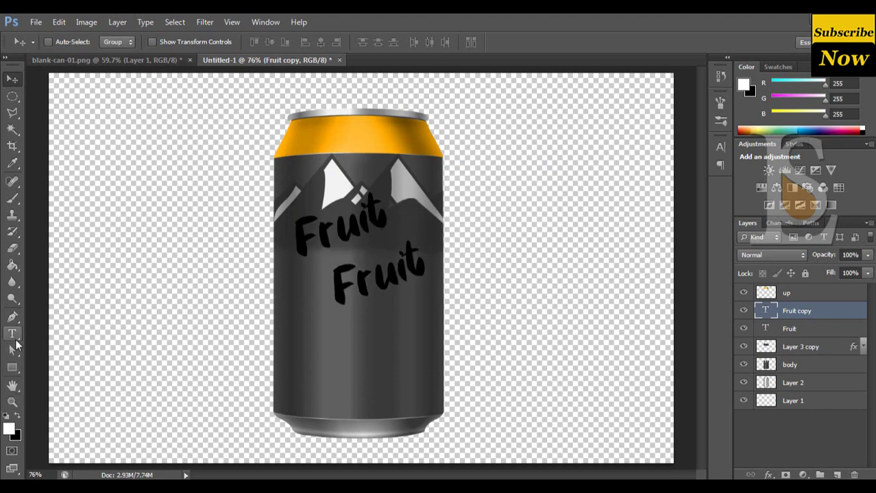
- Retype the copy as 'Club' and enlarge its C to 150 pt
{"action": "left_click", "coordinate": [12, 333]}
{"action": "double_click", "coordinate": [419, 254]}
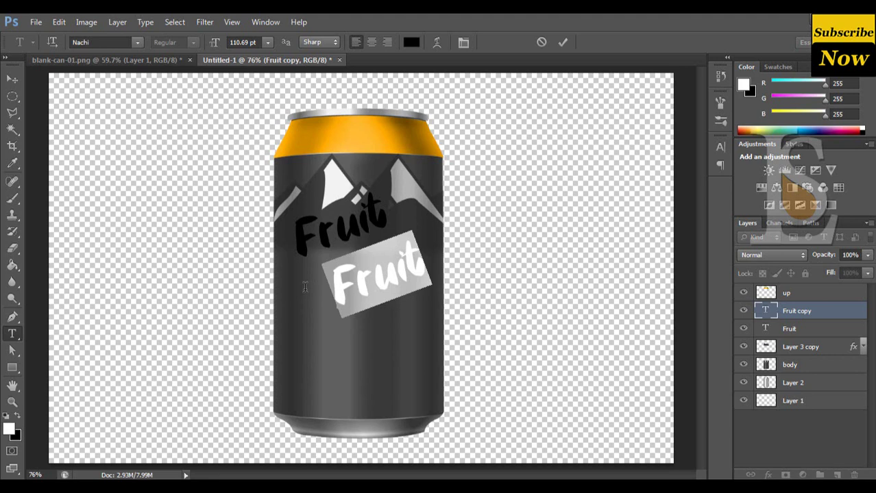
{"action": "type", "text": "Cli"}
{"action": "key", "text": "BackSpace"}
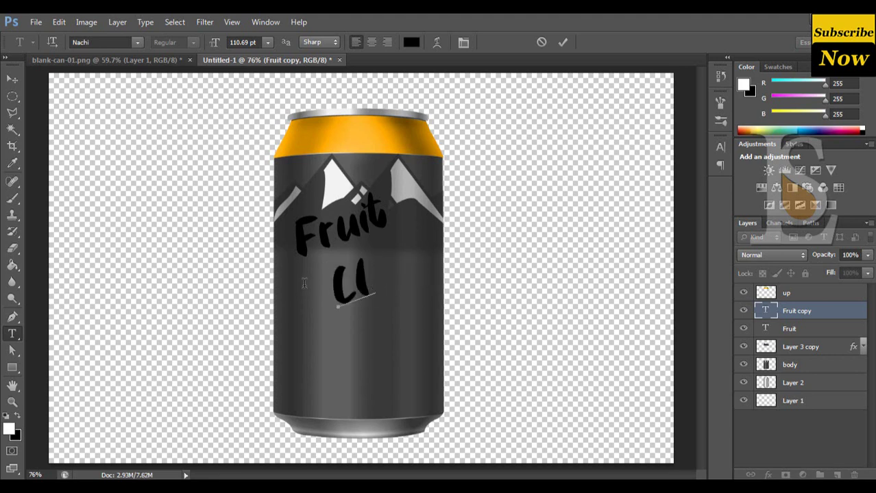
{"action": "type", "text": "ub"}
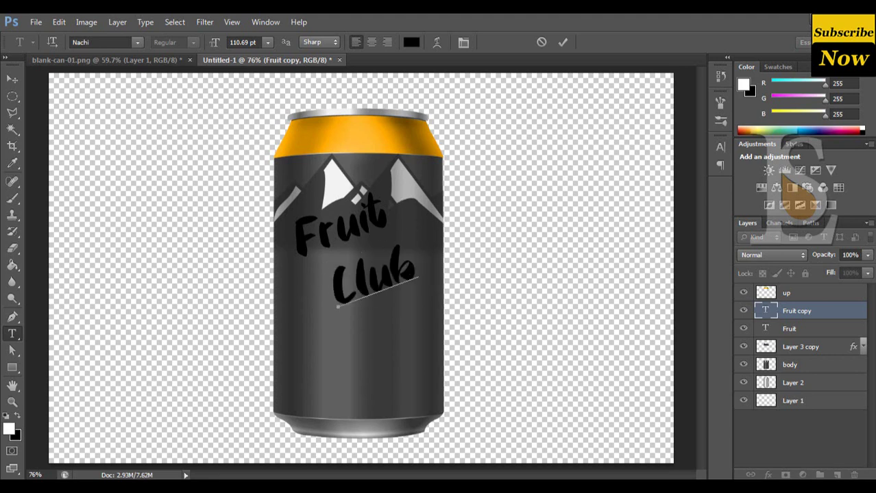
{"action": "key", "text": "Left"}
{"action": "key", "text": "Left"}
{"action": "key", "text": "Left"}
{"action": "key", "text": "shift+Left"}
{"action": "left_click", "coordinate": [249, 43]}
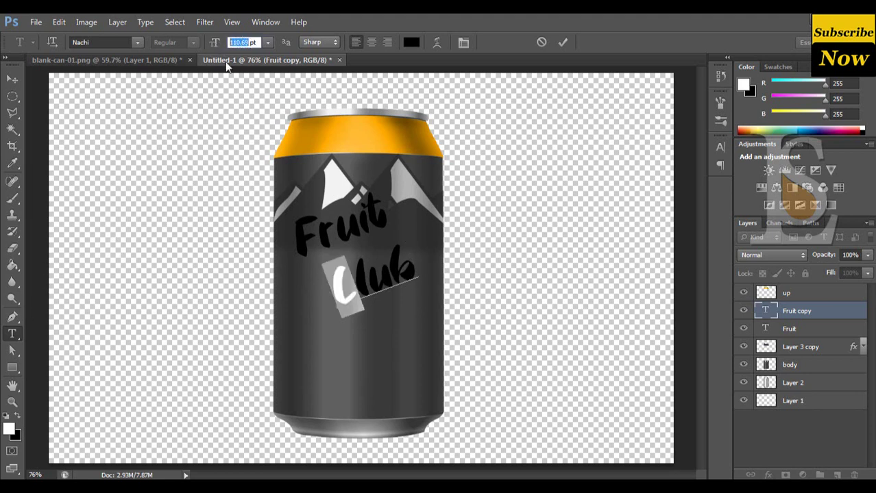
{"action": "left_click_drag", "start_coordinate": [240, 80], "coordinate": [252, 77]}
{"action": "type", "text": "150"}
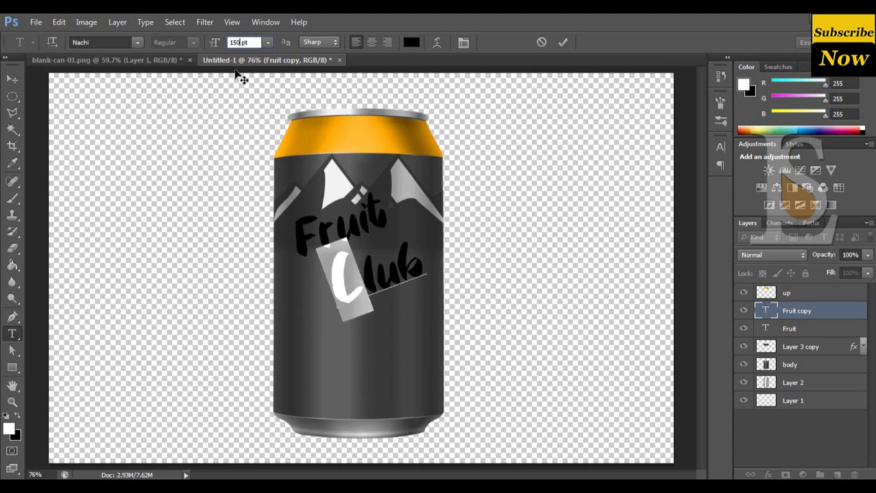
- Set the F of Fruit to 150 pt
{"action": "left_click", "coordinate": [12, 78]}
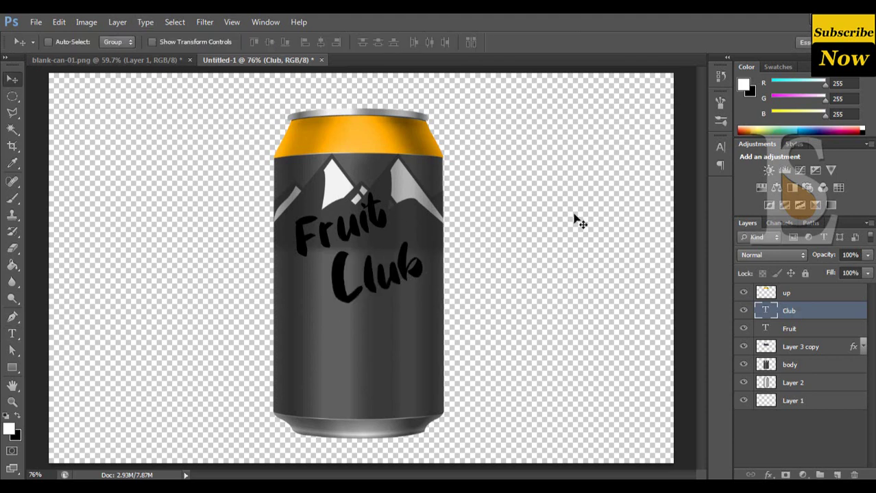
{"action": "left_click", "coordinate": [795, 329]}
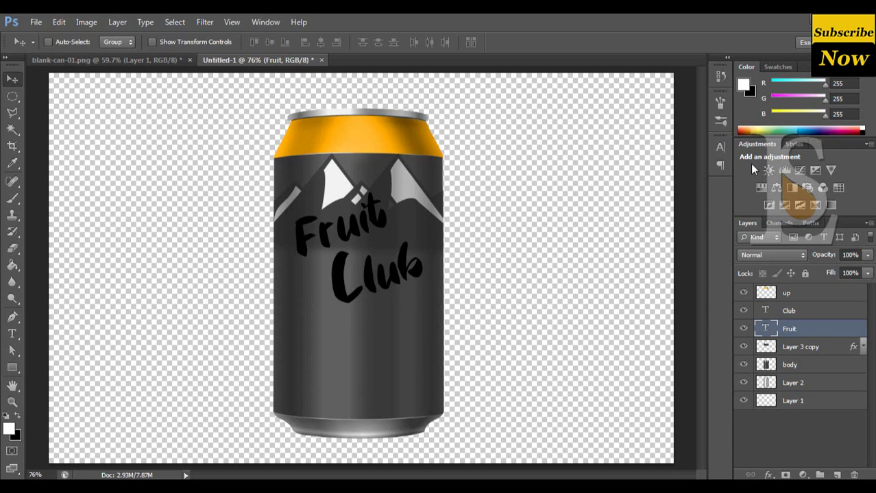
{"action": "left_click", "coordinate": [12, 333]}
{"action": "left_click_drag", "start_coordinate": [310, 227], "coordinate": [288, 232]}
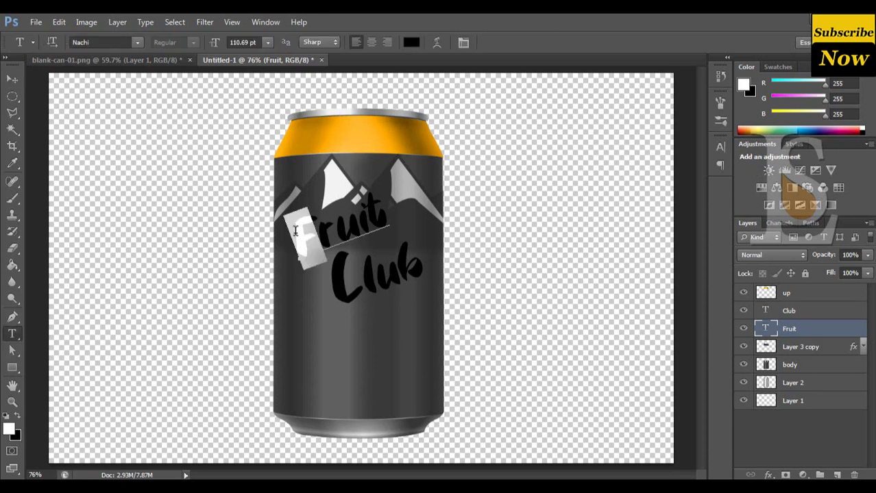
{"action": "double_click", "coordinate": [249, 42]}
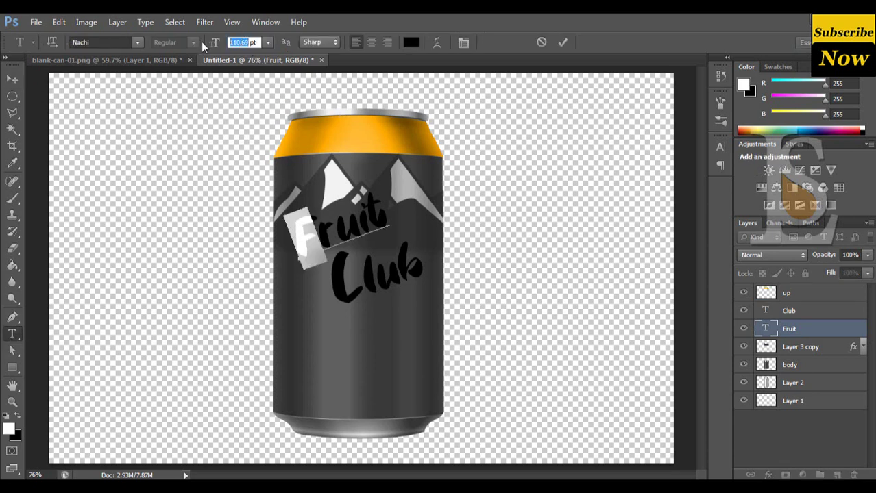
{"action": "type", "text": "15"}
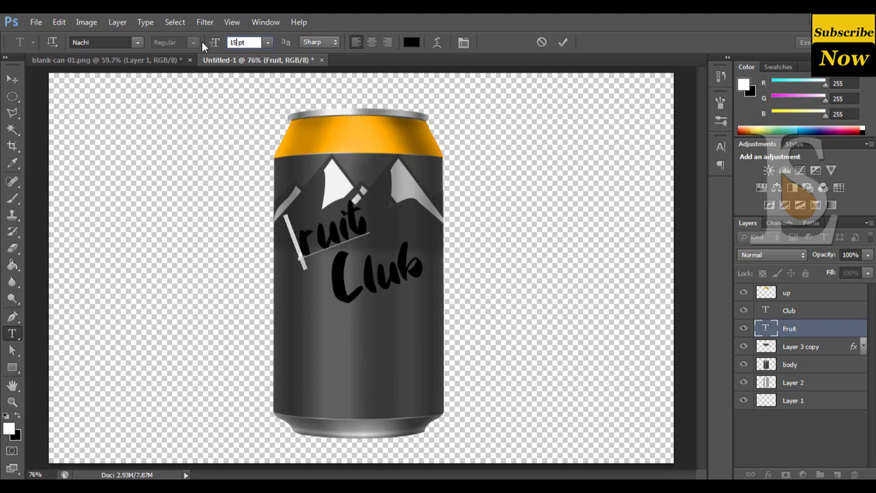
{"action": "type", "text": "0"}
{"action": "left_click", "coordinate": [12, 79]}
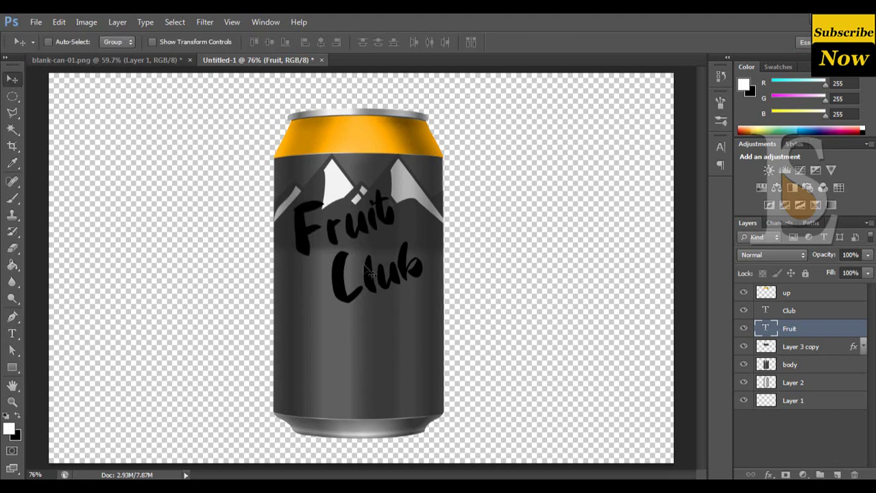
- Shrink Club and place it beside Fruit
{"action": "left_click", "coordinate": [806, 308]}
{"action": "left_click_drag", "start_coordinate": [405, 275], "coordinate": [396, 258]}
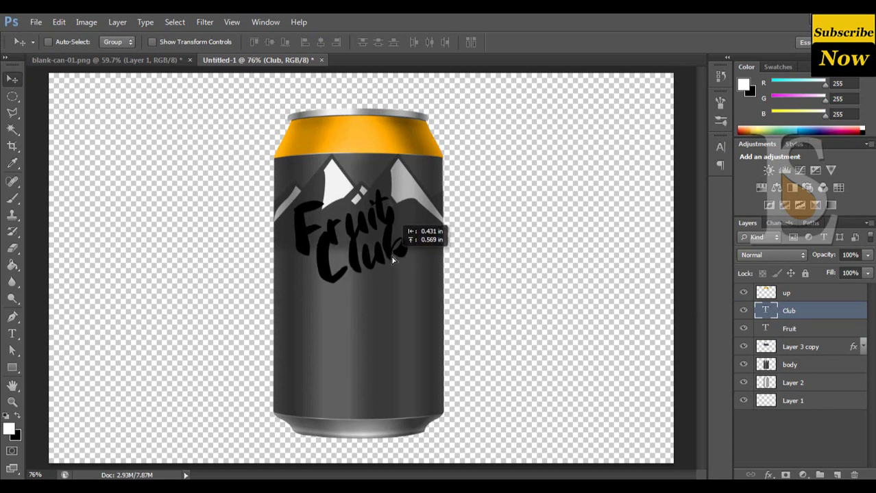
{"action": "key", "text": "ctrl+t"}
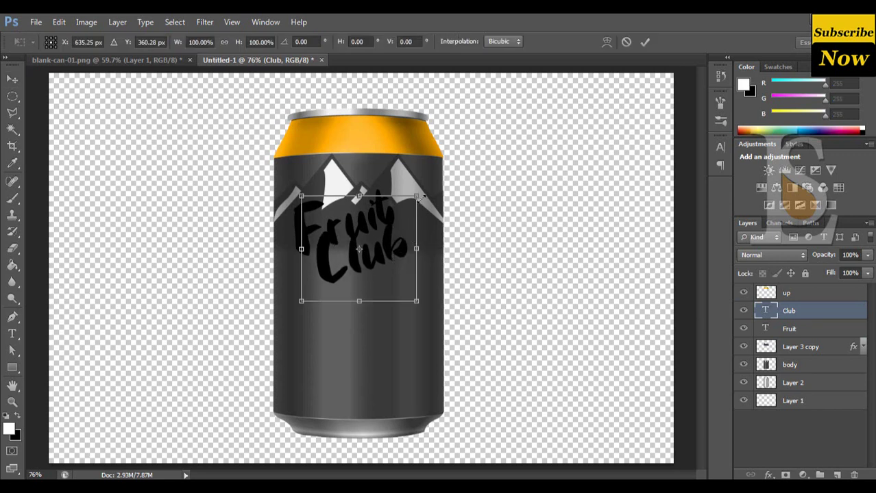
{"action": "mouse_move", "coordinate": [419, 198]}
{"action": "left_mouse_down"}
{"action": "mouse_move", "coordinate": [400, 211]}
{"action": "mouse_move", "coordinate": [399, 239]}
{"action": "mouse_move", "coordinate": [434, 236]}
{"action": "left_mouse_up"}
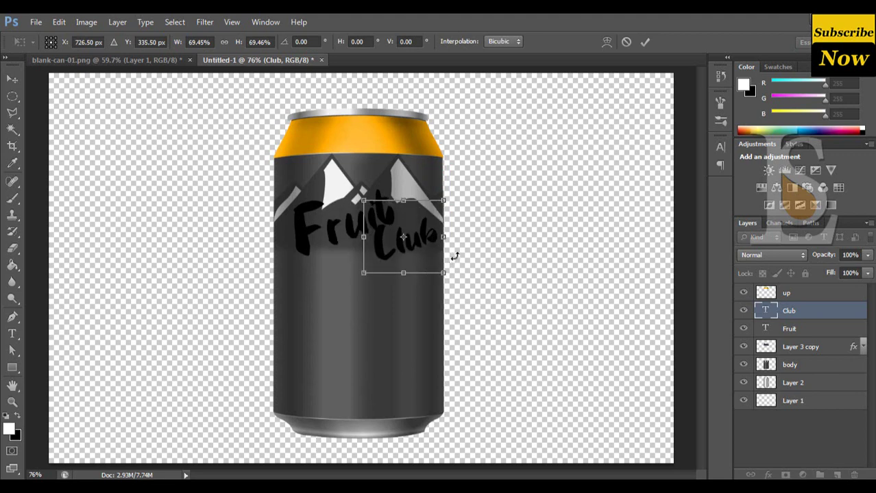
{"action": "key", "text": "Return"}
- Scale Fruit and Club together to about 81% and position them on the can
{"action": "left_click", "coordinate": [789, 329], "text": "shift"}
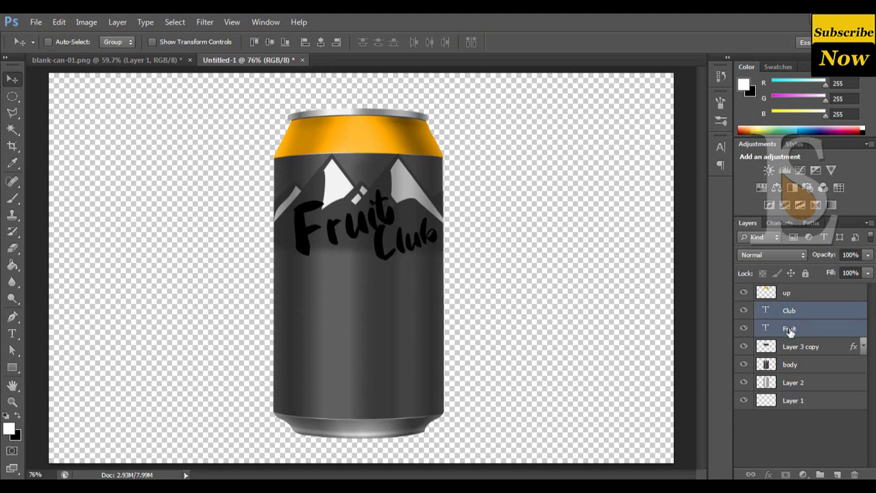
{"action": "left_click_drag", "start_coordinate": [418, 229], "coordinate": [412, 231]}
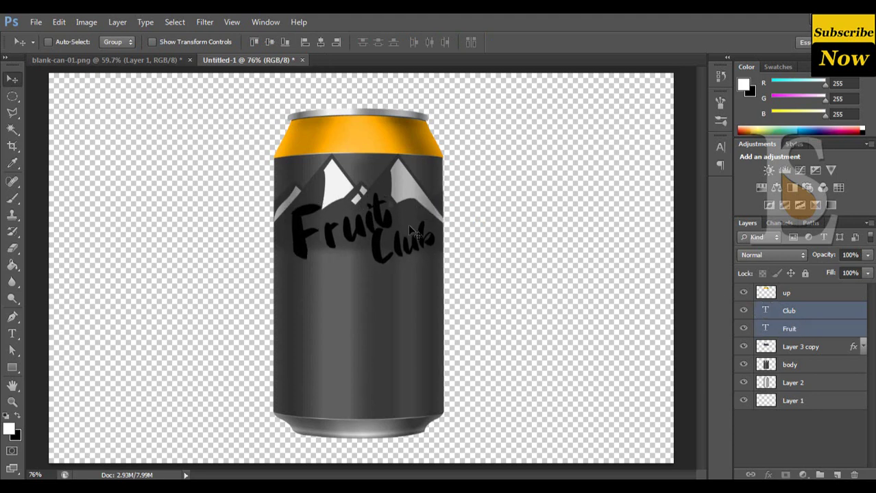
{"action": "key", "text": "ctrl+t"}
{"action": "left_click_drag", "start_coordinate": [437, 177], "coordinate": [421, 186]}
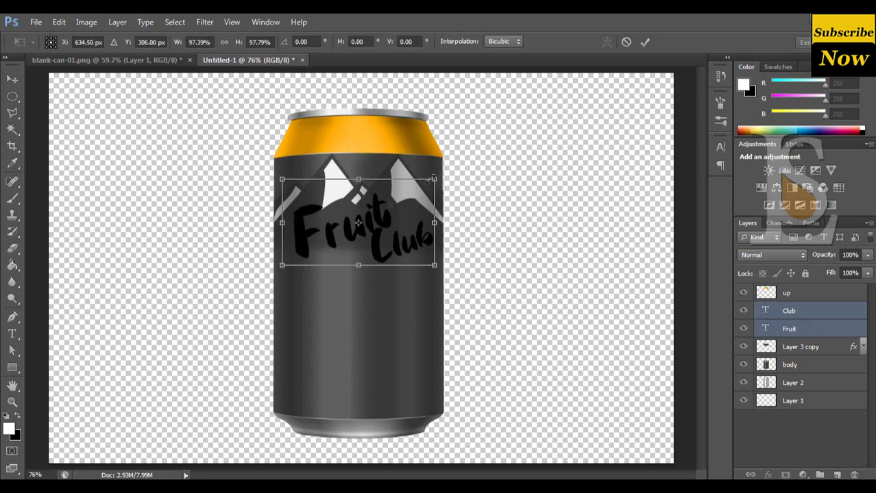
{"action": "left_click_drag", "start_coordinate": [407, 233], "coordinate": [395, 228]}
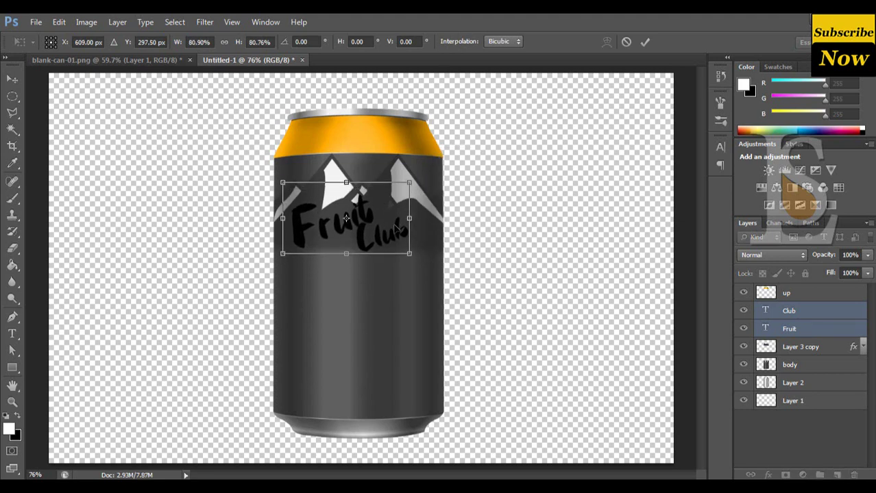
{"action": "key", "text": "Return"}
{"action": "left_click_drag", "start_coordinate": [398, 230], "coordinate": [402, 232]}
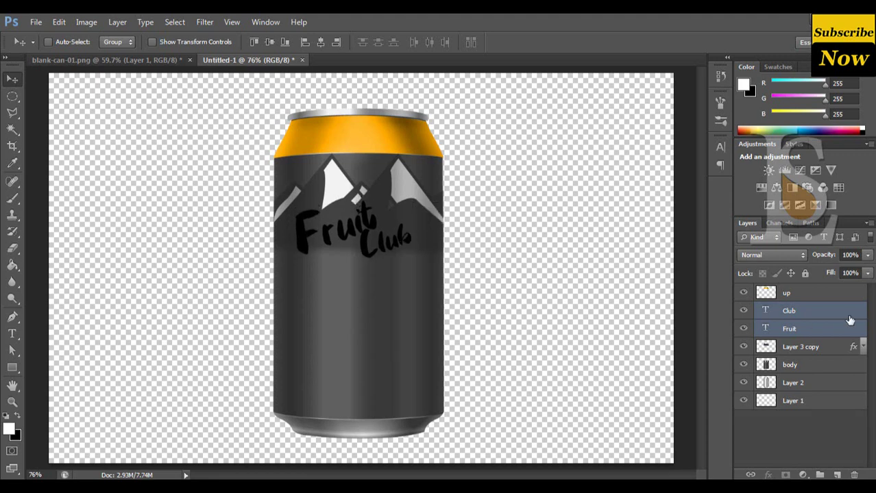
- Give the Fruit layer a pure white Color Overlay style
{"action": "double_click", "coordinate": [823, 330]}
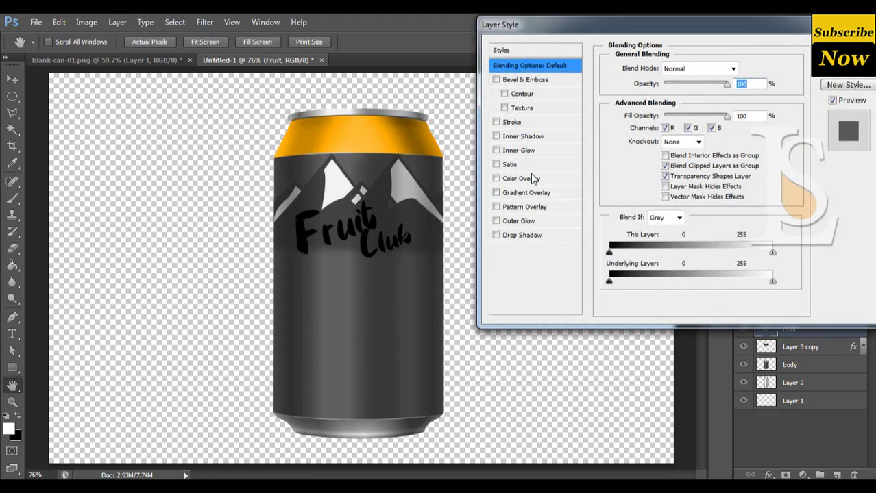
{"action": "left_click", "coordinate": [533, 179]}
{"action": "left_click", "coordinate": [743, 71]}
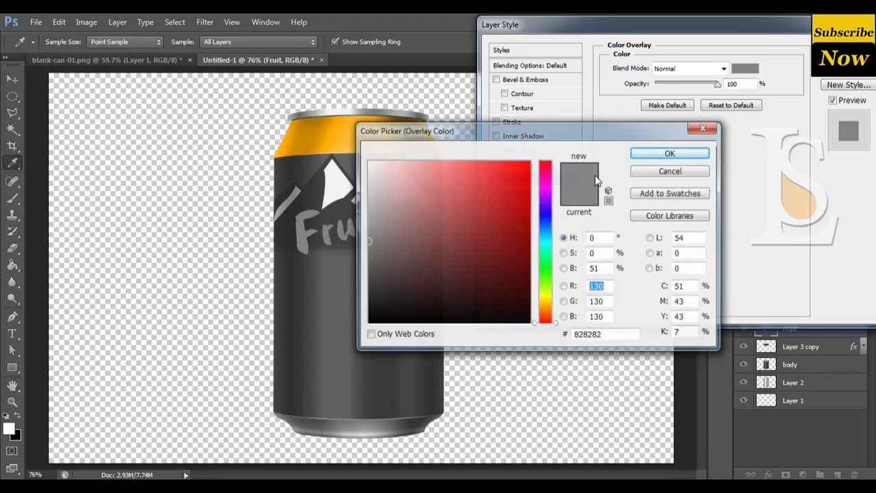
{"action": "left_click", "coordinate": [420, 176]}
{"action": "left_click", "coordinate": [367, 210]}
{"action": "left_click", "coordinate": [367, 161]}
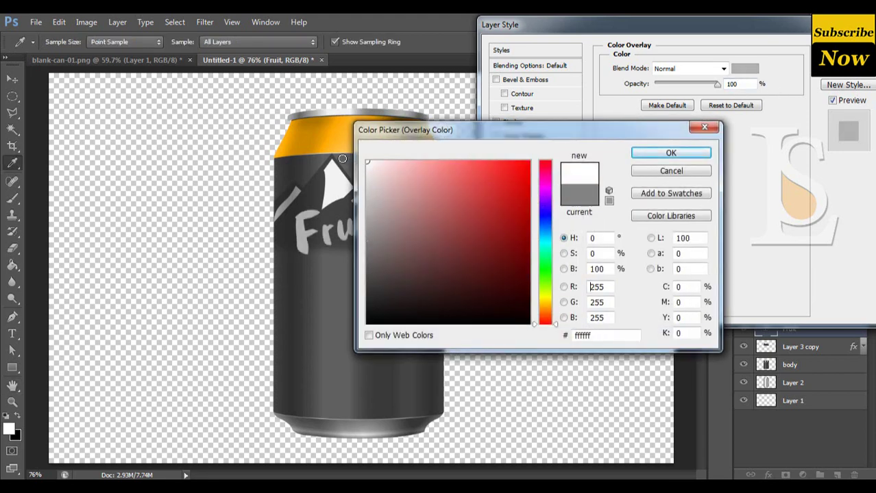
{"action": "left_click", "coordinate": [671, 155]}
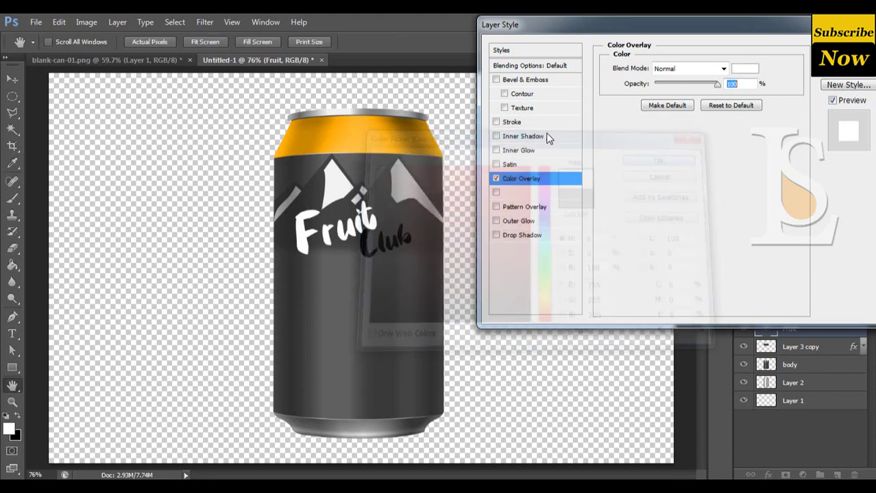
{"action": "key", "text": "Return"}
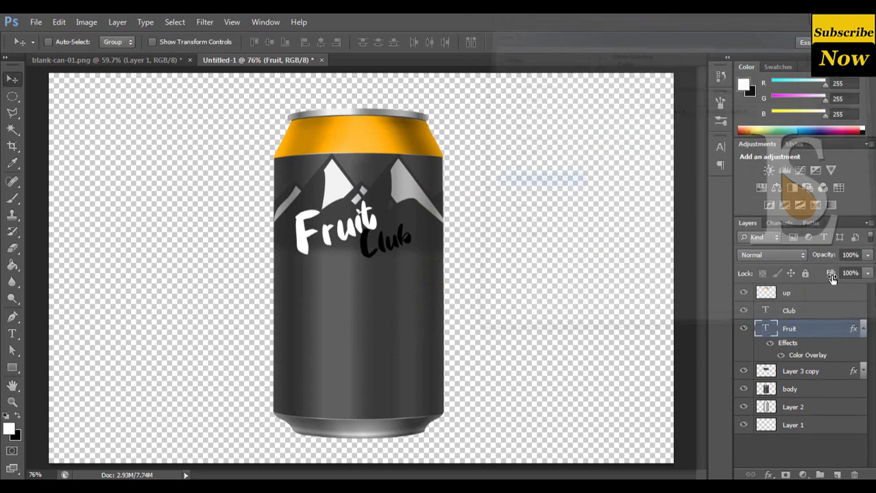
{"action": "left_click", "coordinate": [863, 331]}
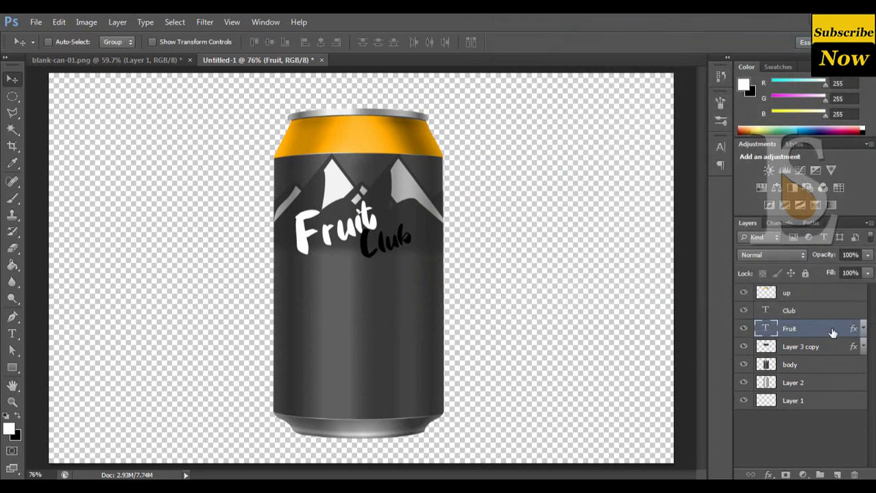
- Copy Fruit's layer style onto Club and select both layers
{"action": "right_click", "coordinate": [829, 332]}
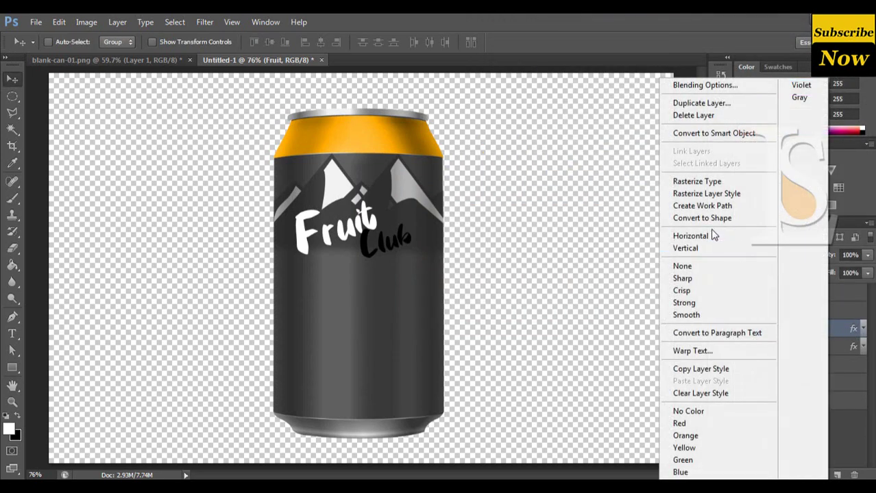
{"action": "left_click", "coordinate": [719, 368]}
{"action": "left_click", "coordinate": [824, 312]}
{"action": "right_click", "coordinate": [821, 309]}
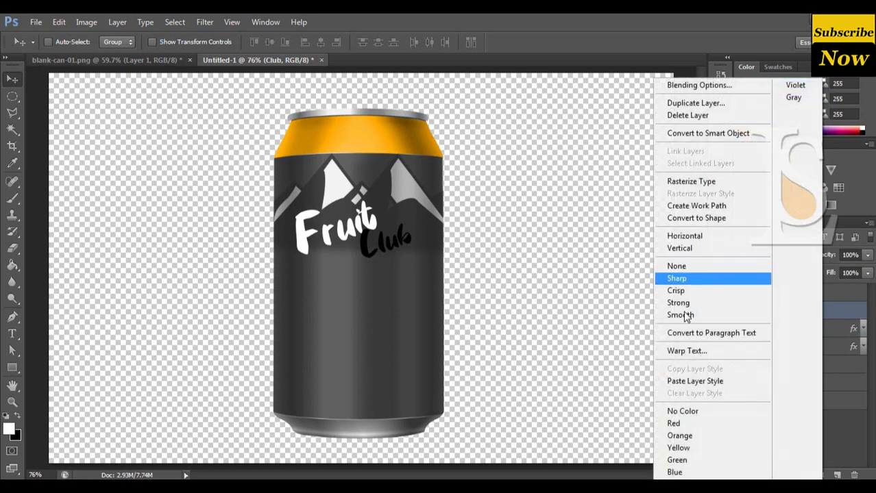
{"action": "left_click", "coordinate": [697, 382]}
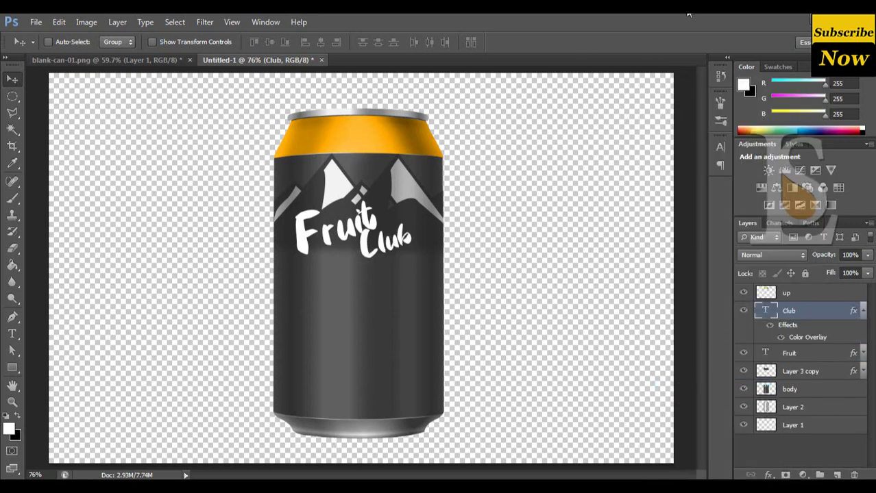
{"action": "left_click", "coordinate": [861, 312]}
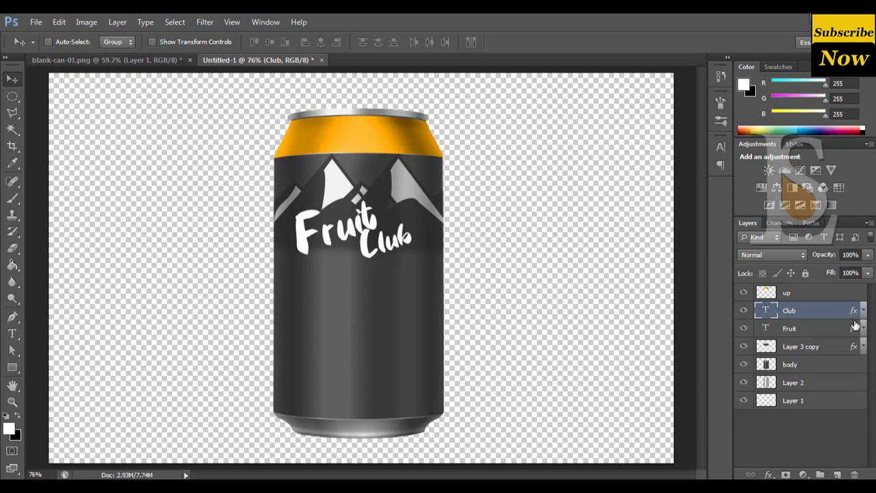
{"action": "left_click", "coordinate": [819, 330], "text": "shift"}
- Group the Fruit and Club layers and name the group 'logo'
{"action": "key", "text": "ctrl+g"}
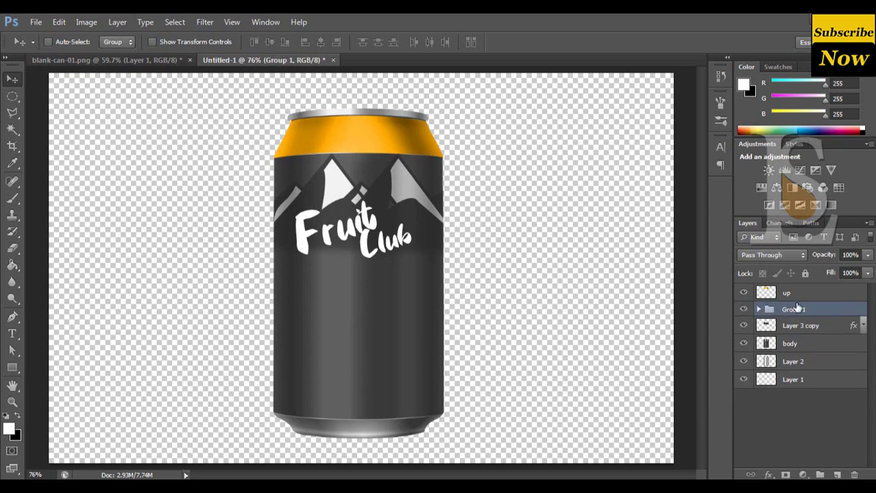
{"action": "double_click", "coordinate": [793, 309]}
{"action": "type", "text": "lo"}
{"action": "type", "text": "go"}
{"action": "key", "text": "Return"}
- Open citrus-fruits-4-realistic-icons-set_1284-15782.png as its own document
{"action": "left_click", "coordinate": [36, 22]}
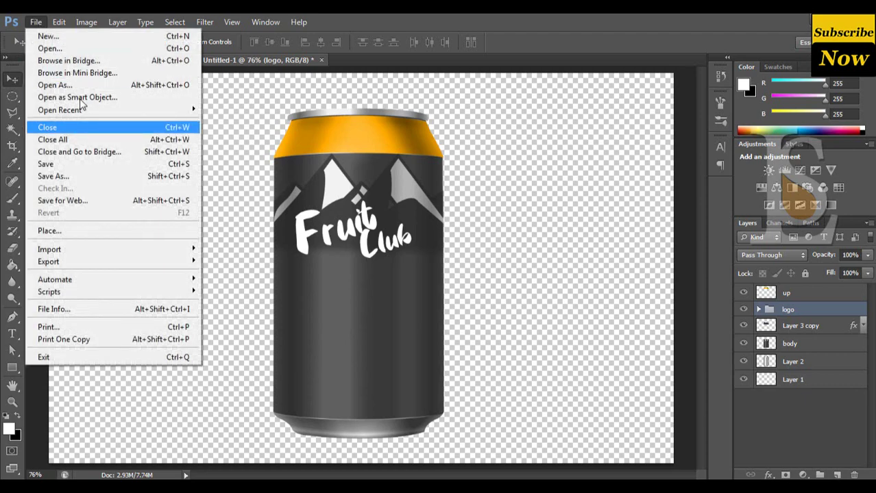
{"action": "left_click", "coordinate": [49, 48]}
{"action": "left_click", "coordinate": [672, 127]}
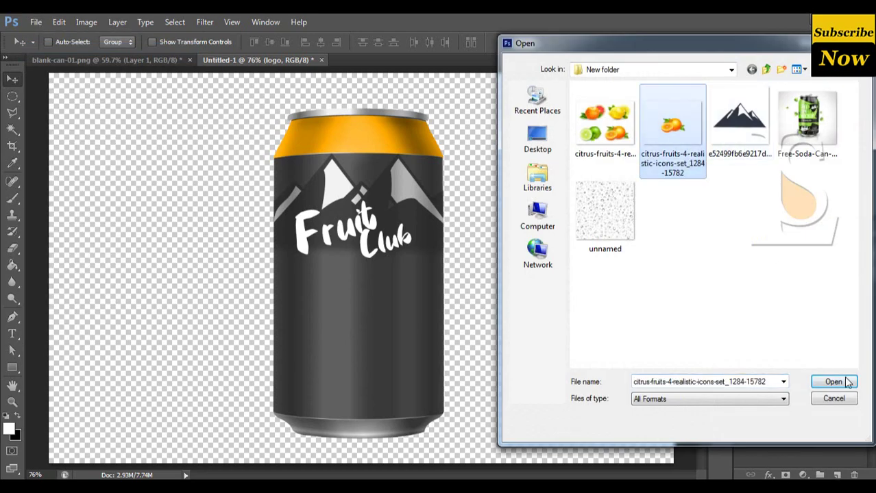
{"action": "left_click", "coordinate": [847, 383]}
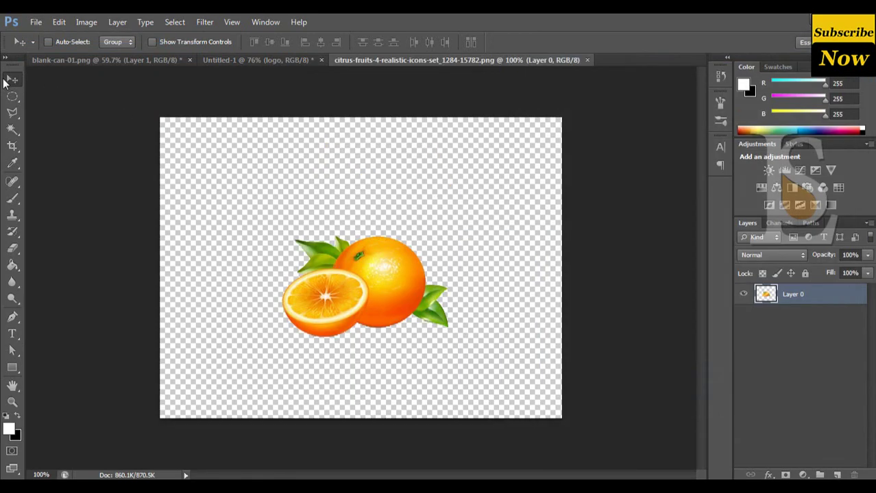
- Bring the oranges into Untitled-1, scaled to about 134% on the can's lower body
{"action": "mouse_move", "coordinate": [322, 282]}
{"action": "left_mouse_down"}
{"action": "mouse_move", "coordinate": [438, 294]}
{"action": "mouse_move", "coordinate": [410, 372]}
{"action": "left_mouse_up"}
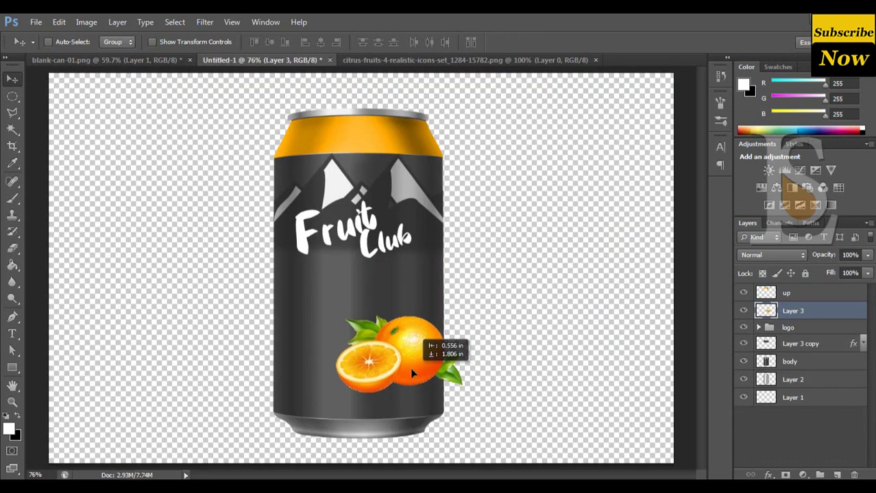
{"action": "key", "text": "ctrl+t"}
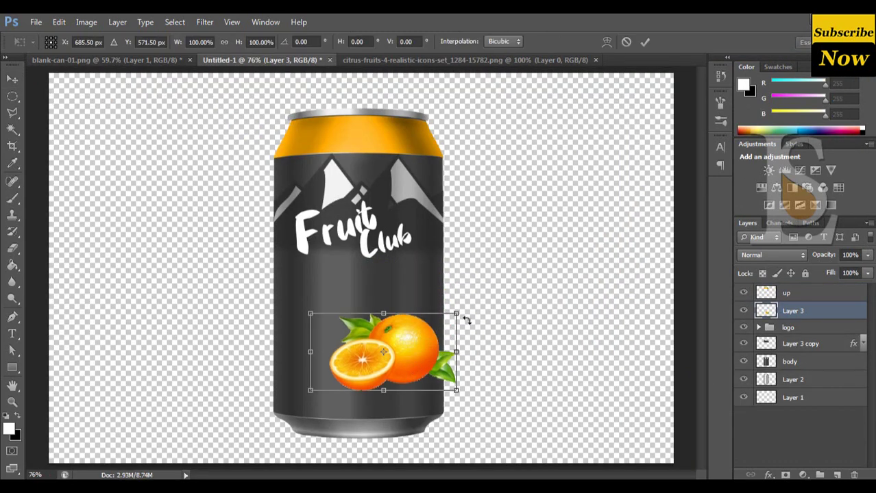
{"action": "left_click_drag", "start_coordinate": [457, 313], "coordinate": [487, 306]}
{"action": "left_click_drag", "start_coordinate": [417, 336], "coordinate": [415, 339]}
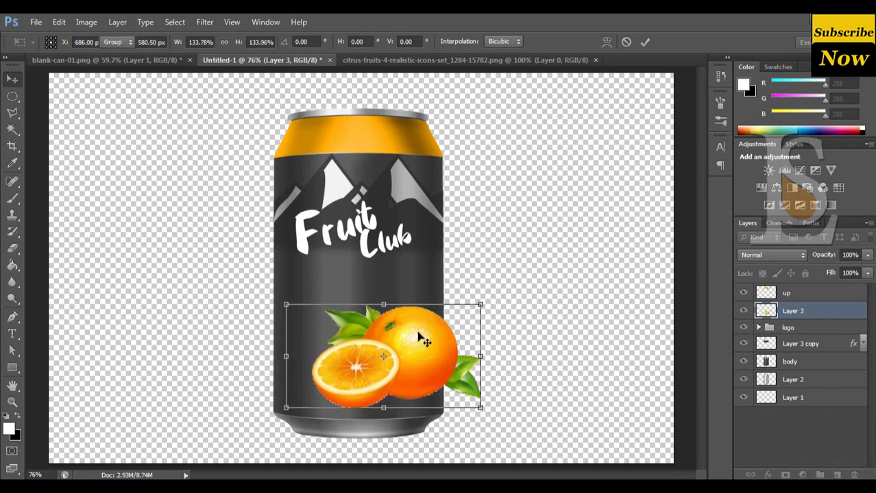
{"action": "key", "text": "Return"}
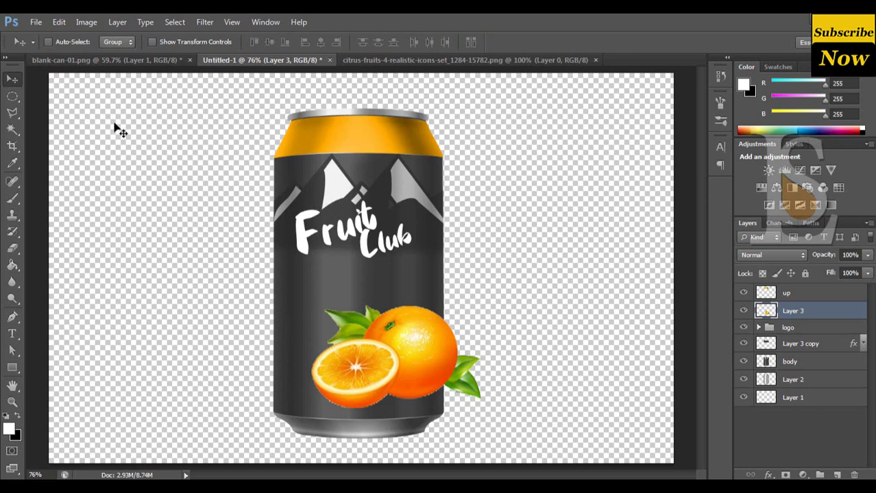
- Delete the oranges overhanging the can's right edge using a rectangular selection, then deselect
{"action": "left_click_drag", "start_coordinate": [12, 96], "coordinate": [55, 98]}
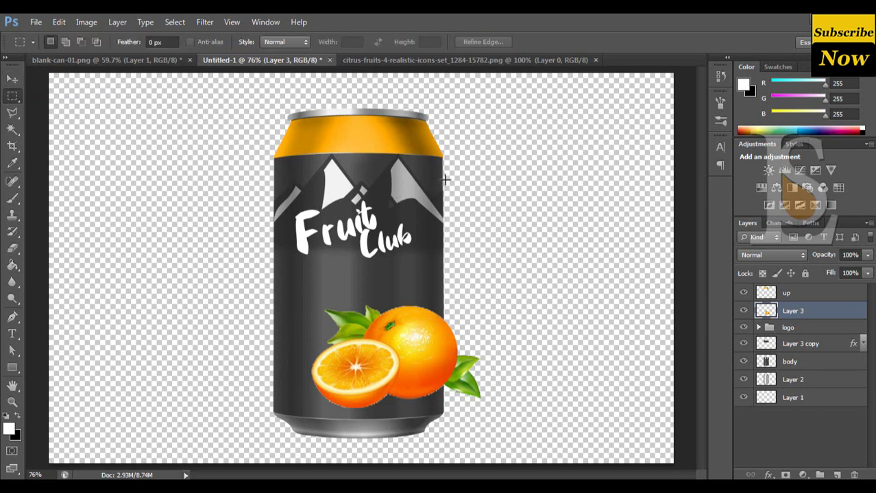
{"action": "left_click_drag", "start_coordinate": [445, 179], "coordinate": [575, 437]}
{"action": "left_click_drag", "start_coordinate": [535, 377], "coordinate": [535, 375]}
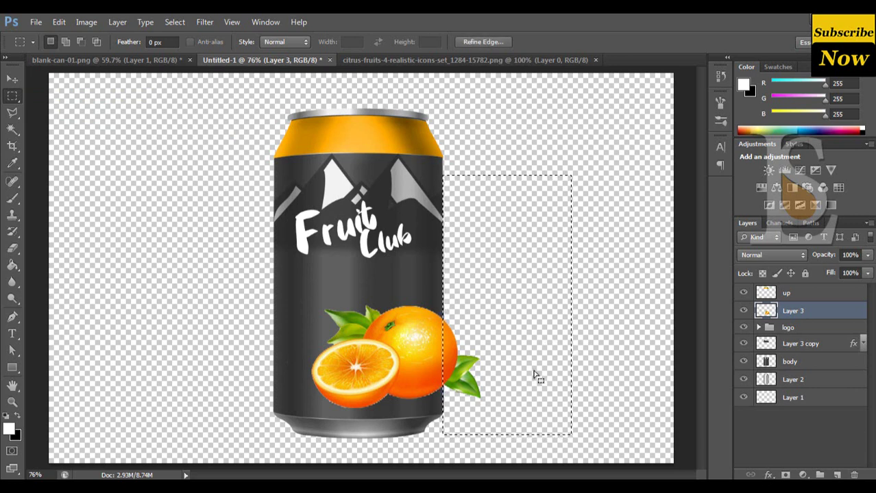
{"action": "key", "text": "Delete"}
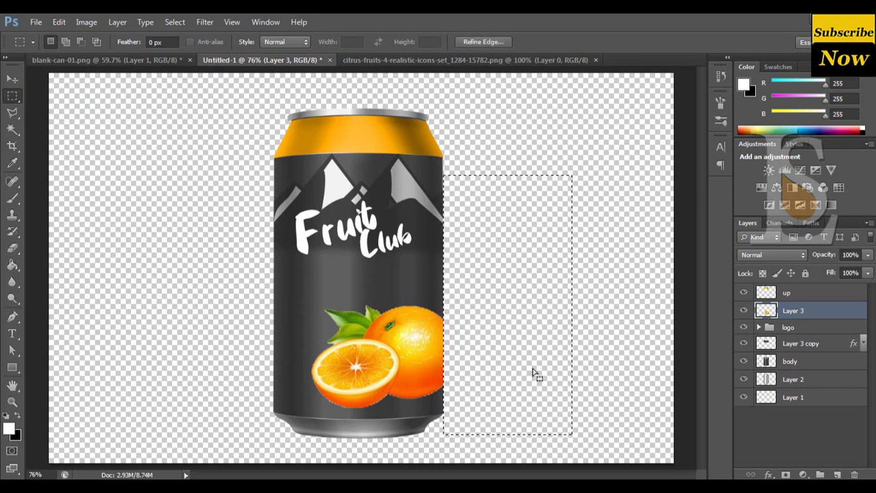
{"action": "key", "text": "ctrl+d"}
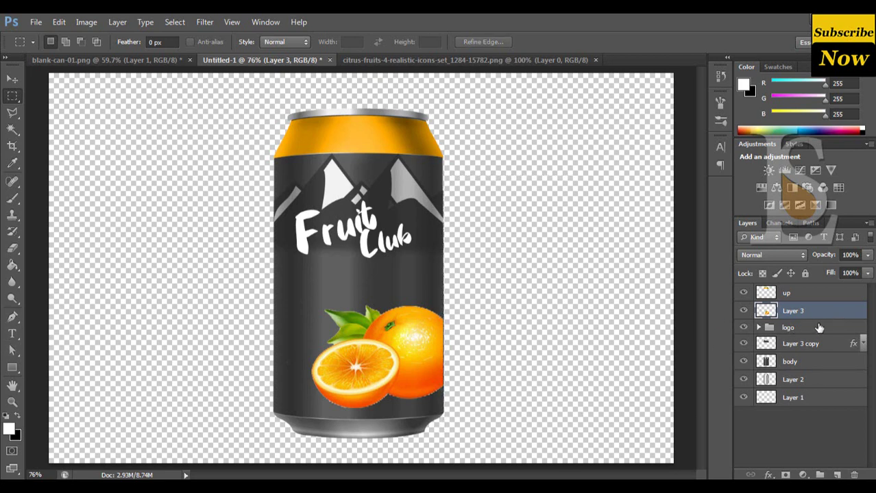
- Paint a black shadow beneath the oranges on a new Layer 4 below them
{"action": "left_click", "coordinate": [837, 475]}
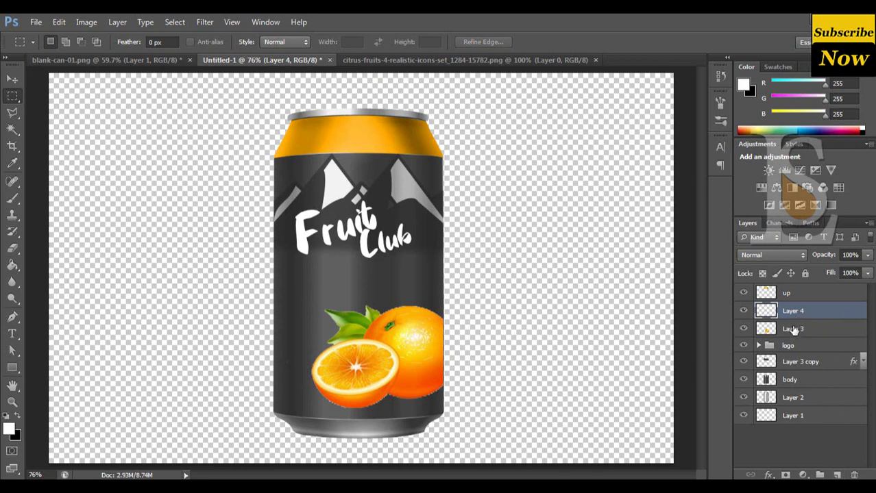
{"action": "left_click_drag", "start_coordinate": [793, 329], "coordinate": [789, 308]}
{"action": "left_click", "coordinate": [800, 330]}
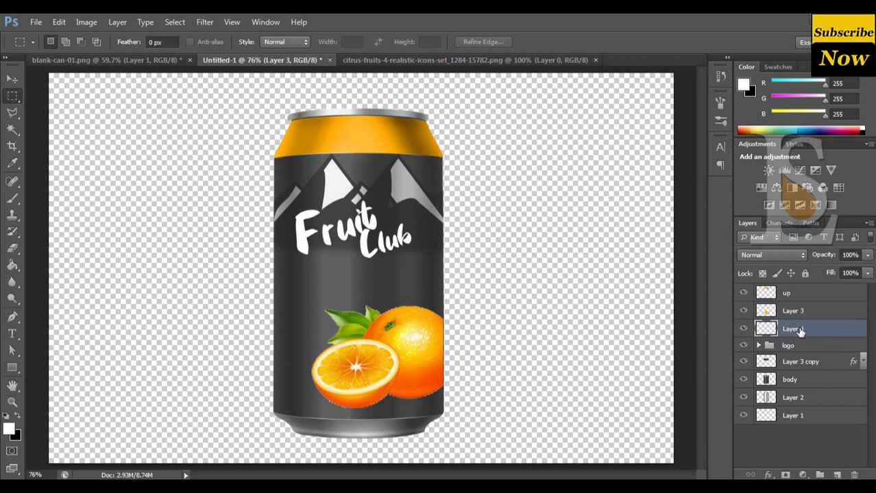
{"action": "left_click", "coordinate": [12, 198]}
{"action": "left_click", "coordinate": [10, 429]}
{"action": "left_click_drag", "start_coordinate": [389, 233], "coordinate": [348, 346]}
{"action": "left_click", "coordinate": [670, 154]}
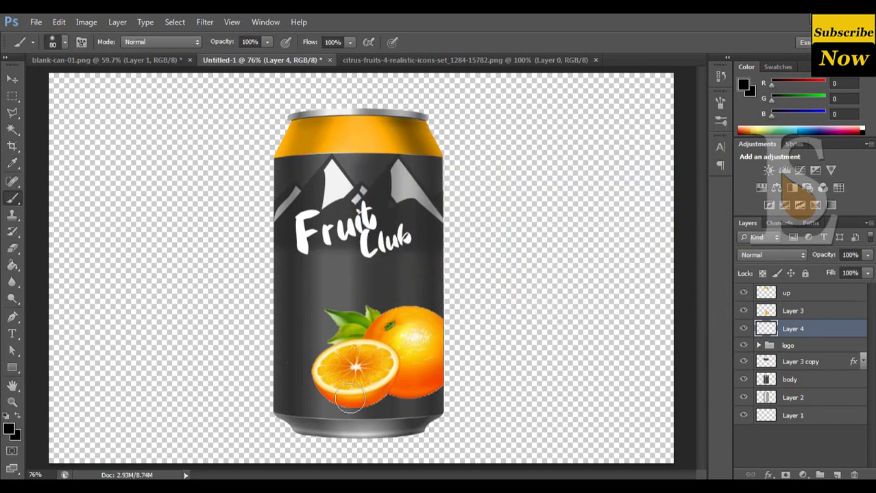
{"action": "mouse_move", "coordinate": [338, 396]}
{"action": "left_mouse_down"}
{"action": "mouse_move", "coordinate": [426, 391]}
{"action": "mouse_move", "coordinate": [440, 381]}
{"action": "left_mouse_up"}
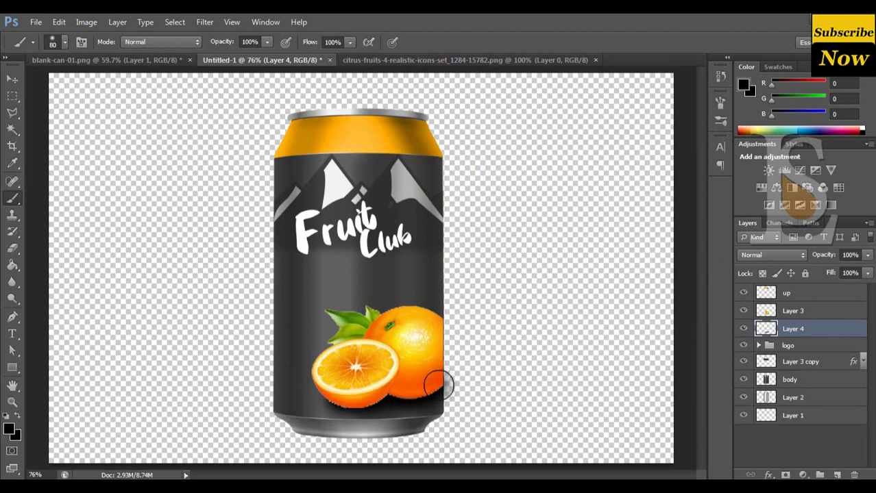
- Lower the shadow layer's opacity to 86% and close the citrus image
{"action": "left_click", "coordinate": [868, 254]}
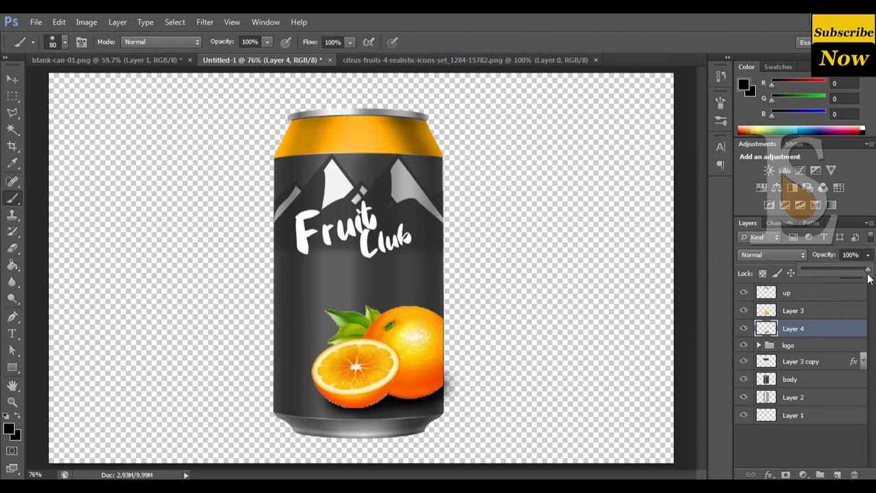
{"action": "left_click_drag", "start_coordinate": [867, 272], "coordinate": [854, 272]}
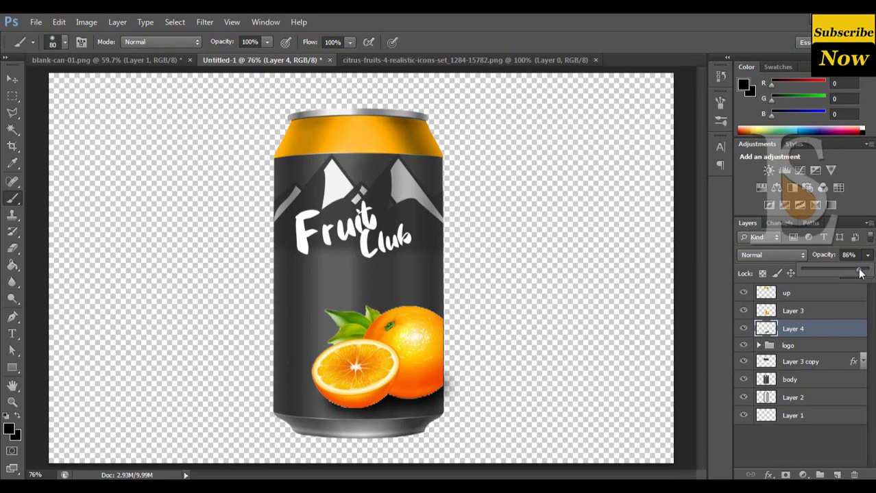
{"action": "left_click", "coordinate": [839, 348]}
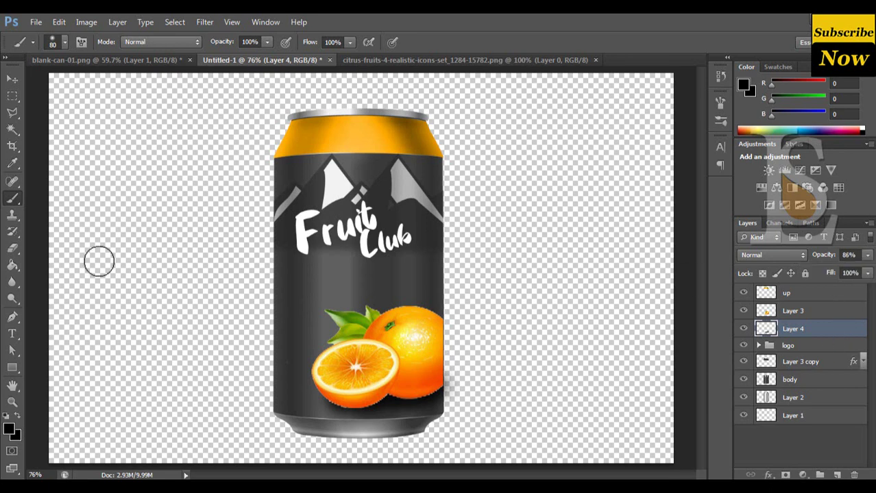
{"action": "left_click", "coordinate": [10, 81]}
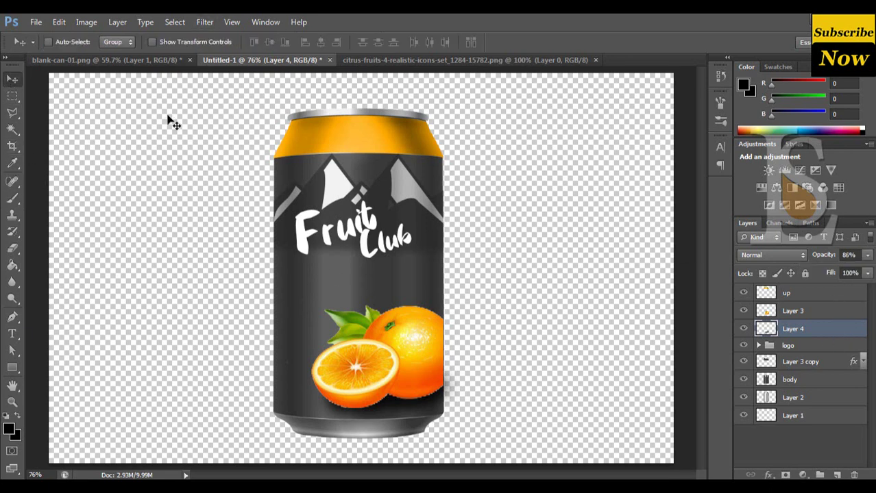
{"action": "left_click", "coordinate": [460, 60]}
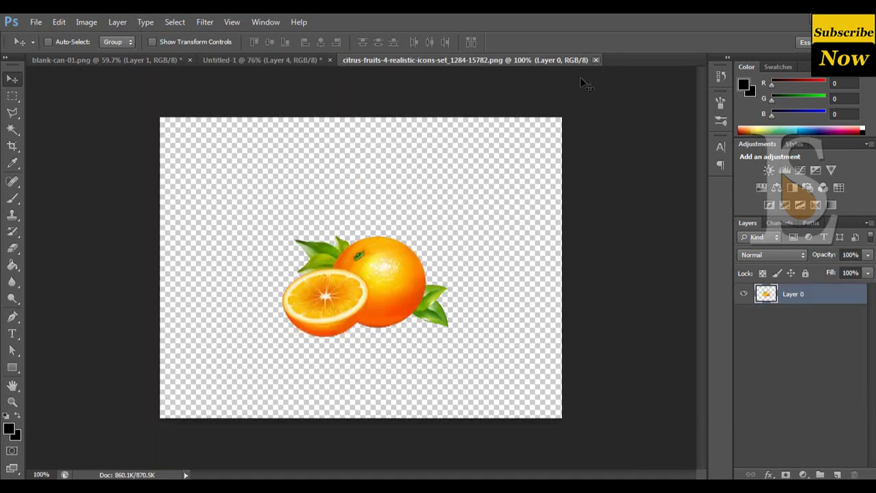
{"action": "left_click", "coordinate": [594, 60]}
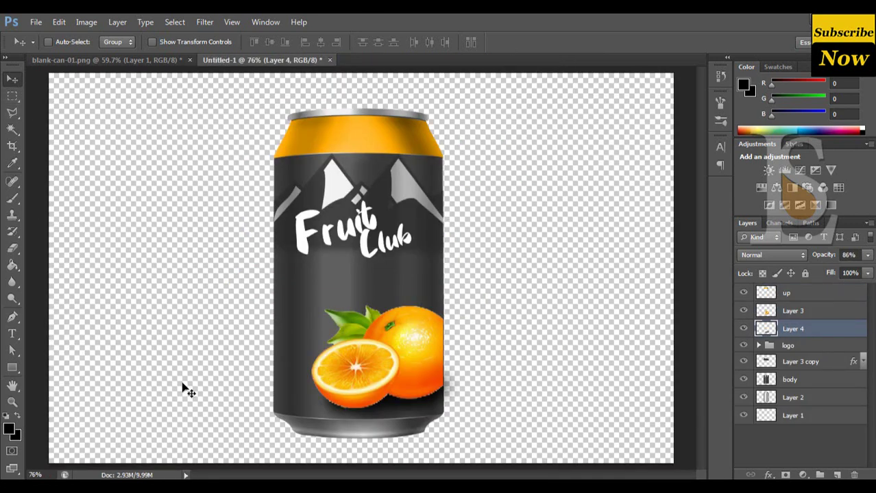
- Type the text 'CANE SUGAR' at the canvas left
{"action": "left_click", "coordinate": [12, 333]}
{"action": "left_click", "coordinate": [85, 233]}
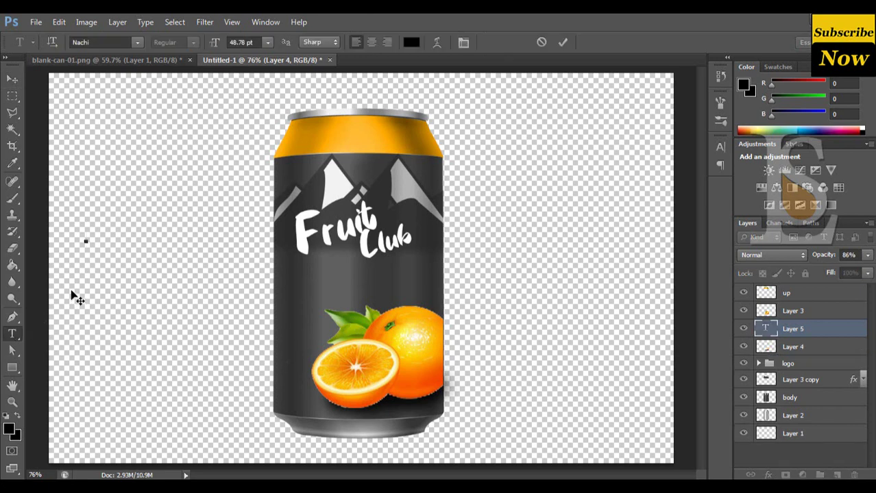
{"action": "type", "text": "CA"}
{"action": "type", "text": "N"}
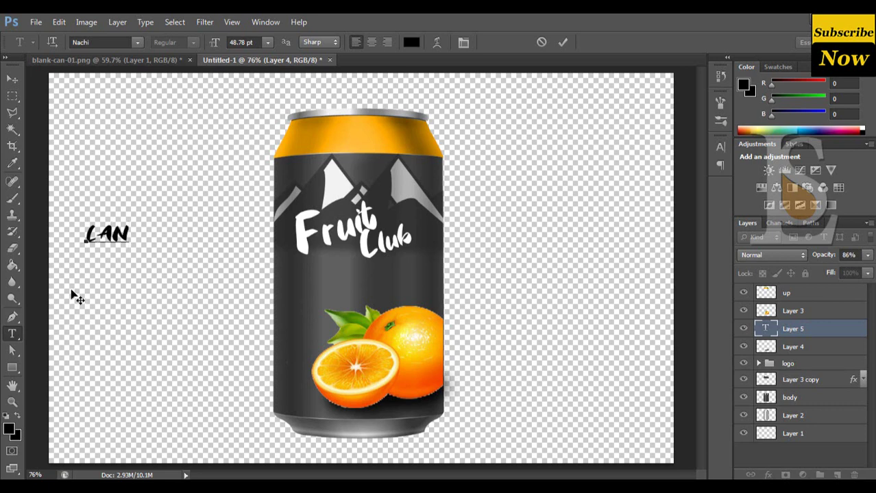
{"action": "type", "text": "E S"}
{"action": "type", "text": "U"}
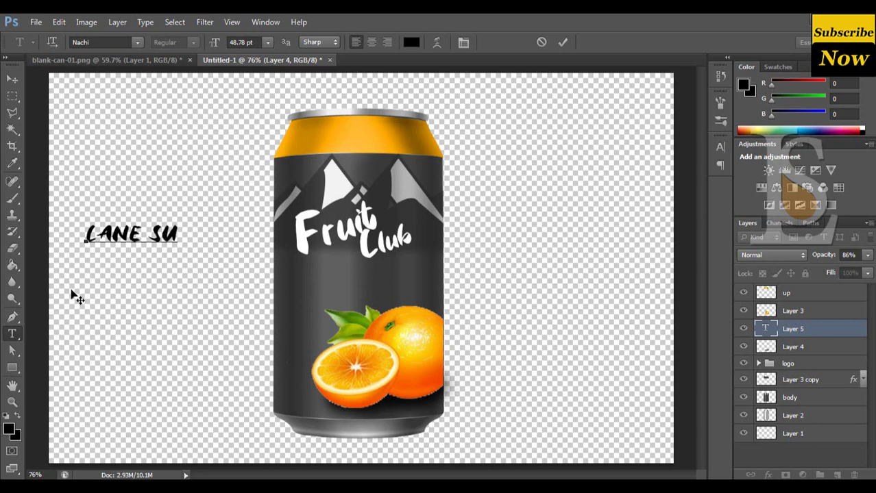
{"action": "type", "text": "GAR"}
{"action": "left_click", "coordinate": [12, 80]}
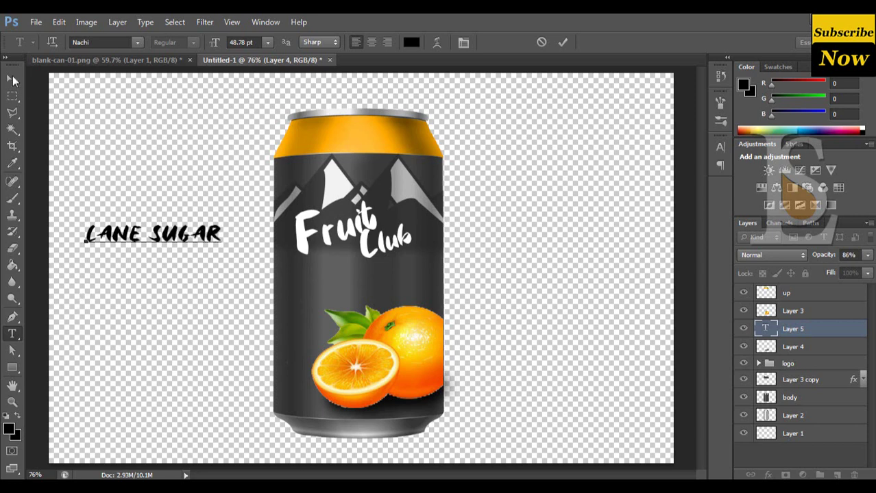
- Set CANE SUGAR in Arial Black
{"action": "left_click", "coordinate": [13, 334]}
{"action": "left_click", "coordinate": [137, 42]}
{"action": "left_click", "coordinate": [206, 64]}
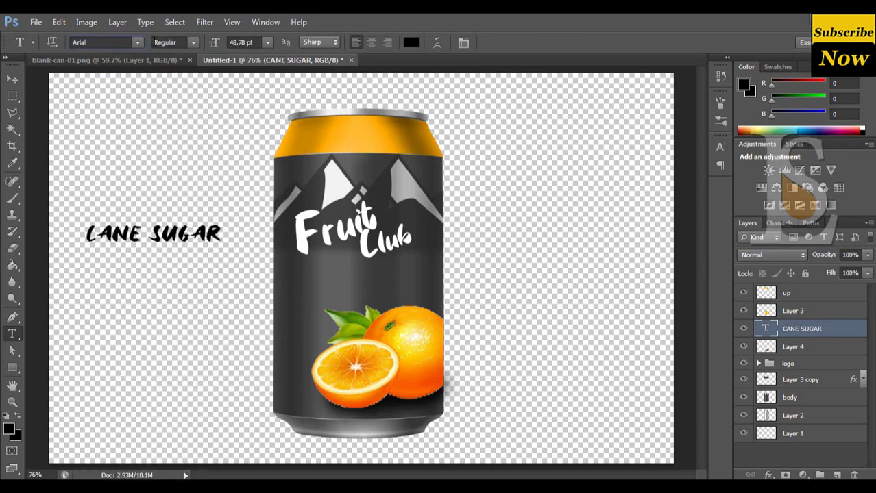
{"action": "left_click", "coordinate": [192, 43]}
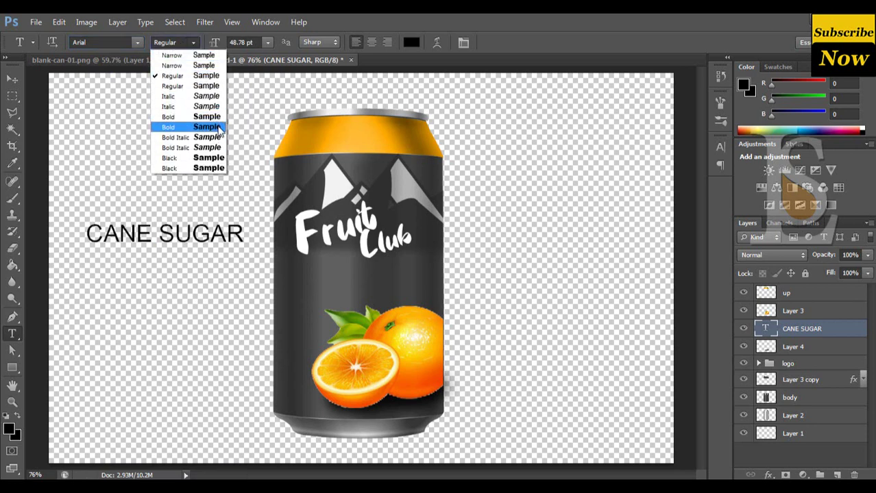
{"action": "left_click", "coordinate": [220, 128]}
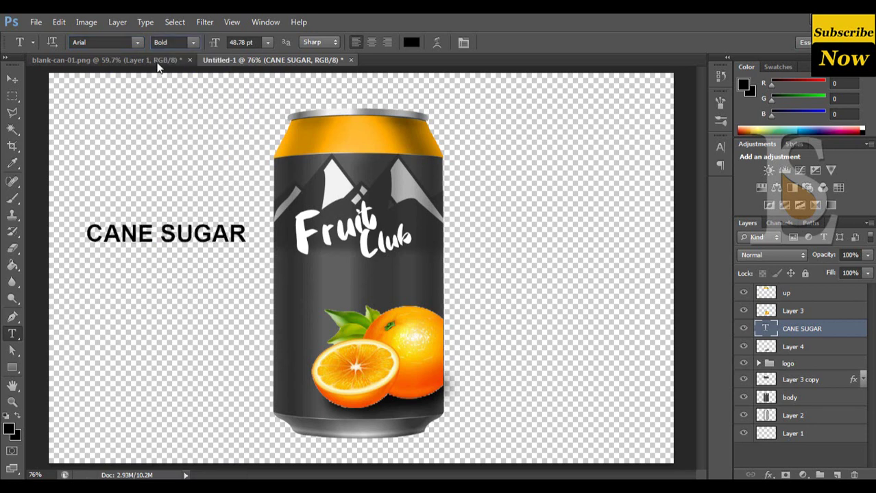
{"action": "left_click", "coordinate": [194, 43]}
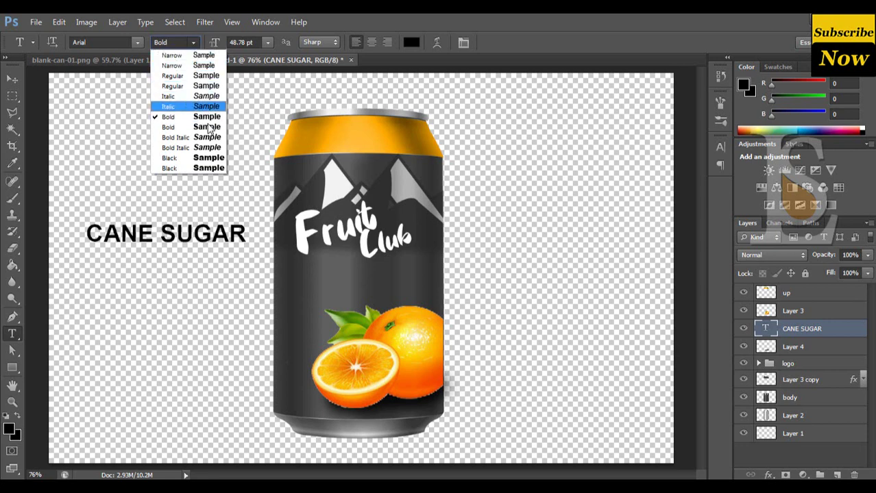
{"action": "left_click", "coordinate": [215, 159]}
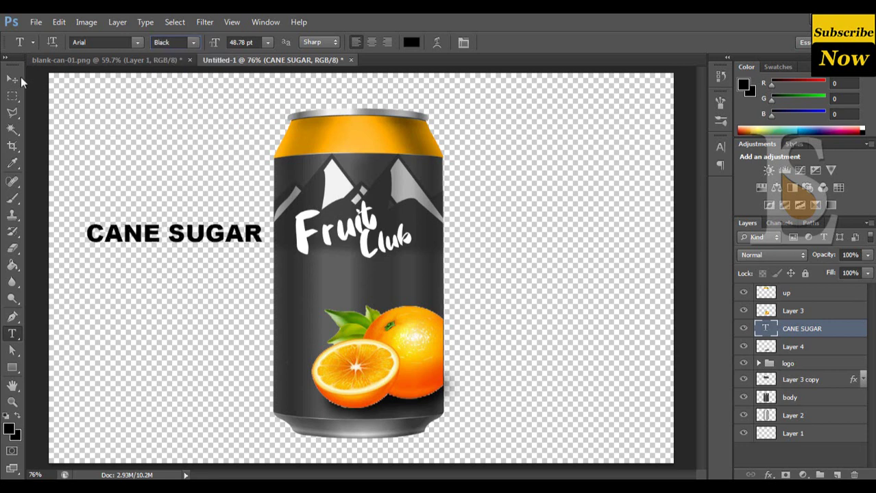
- Shrink CANE SUGAR to fit below the logo and duplicate it one line lower
{"action": "left_click", "coordinate": [12, 80]}
{"action": "left_click_drag", "start_coordinate": [195, 235], "coordinate": [311, 285]}
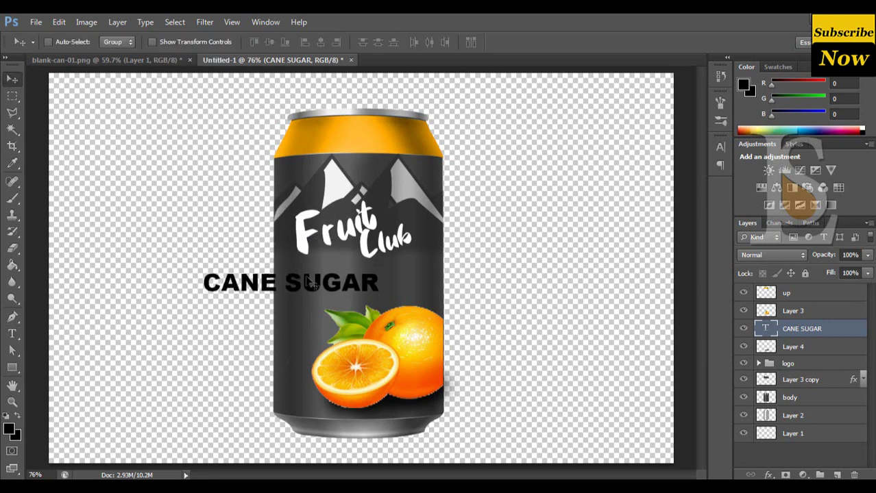
{"action": "key", "text": "ctrl+t"}
{"action": "left_click_drag", "start_coordinate": [378, 270], "coordinate": [347, 268]}
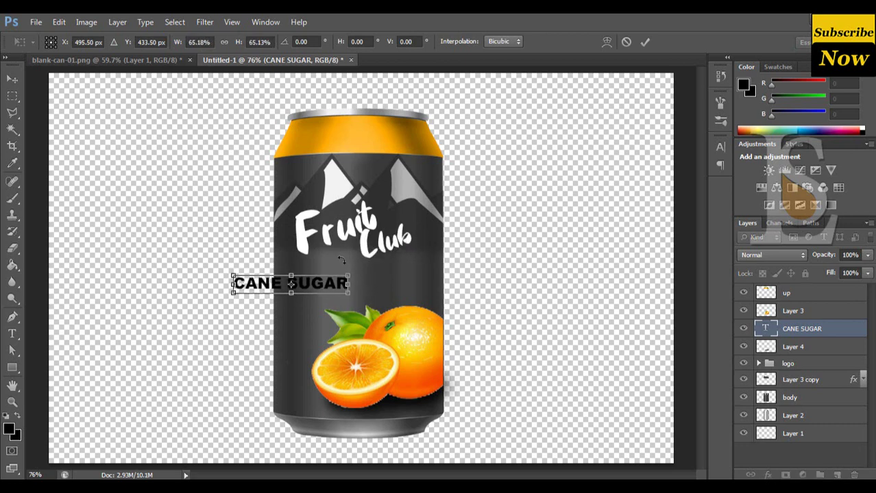
{"action": "key", "text": "Return"}
{"action": "left_click_drag", "start_coordinate": [327, 286], "coordinate": [367, 277]}
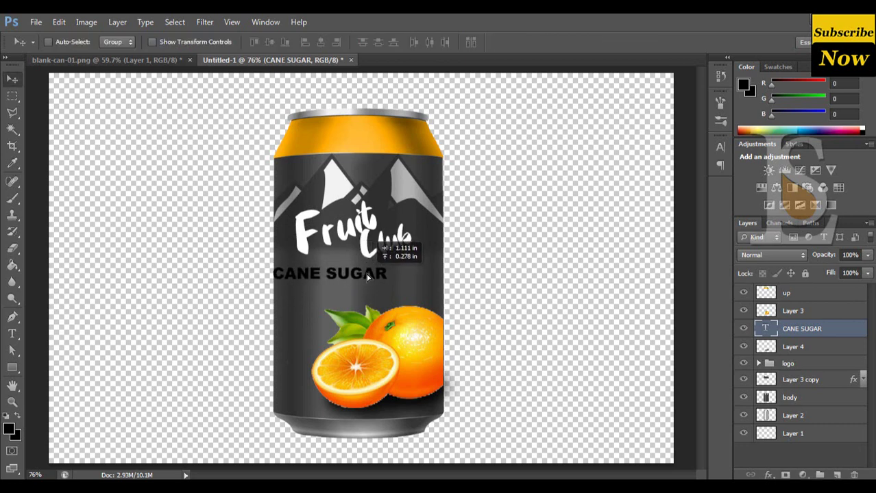
{"action": "key", "text": "ctrl+t"}
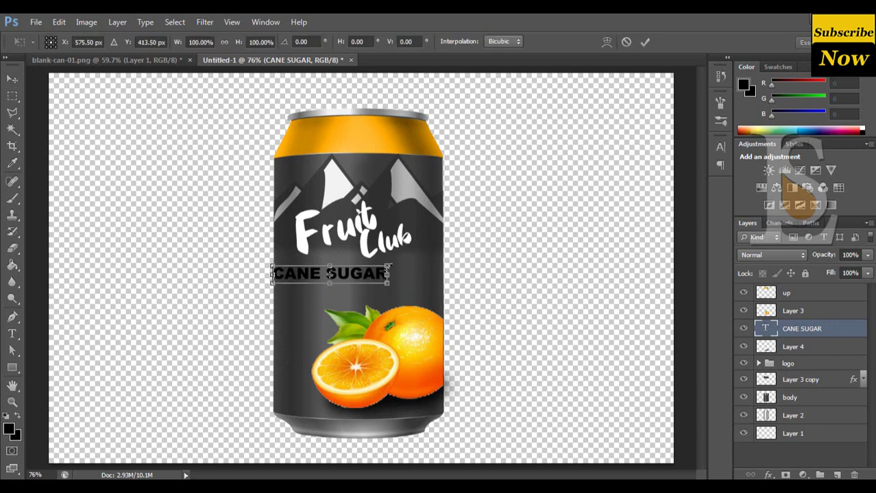
{"action": "left_click_drag", "start_coordinate": [388, 267], "coordinate": [364, 253]}
{"action": "key", "text": "Return"}
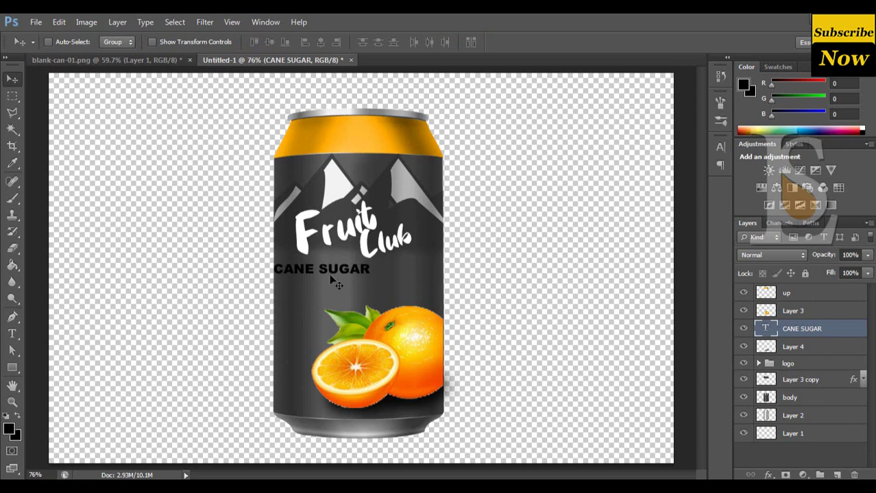
{"action": "mouse_move", "coordinate": [326, 277]}
{"action": "left_mouse_down"}
{"action": "mouse_move", "coordinate": [327, 295]}
{"action": "mouse_move", "coordinate": [191, 299]}
{"action": "left_mouse_up"}
- Retype the copied text line as ORANGE and scale it up beneath CANE SUGAR
{"action": "left_click", "coordinate": [12, 334]}
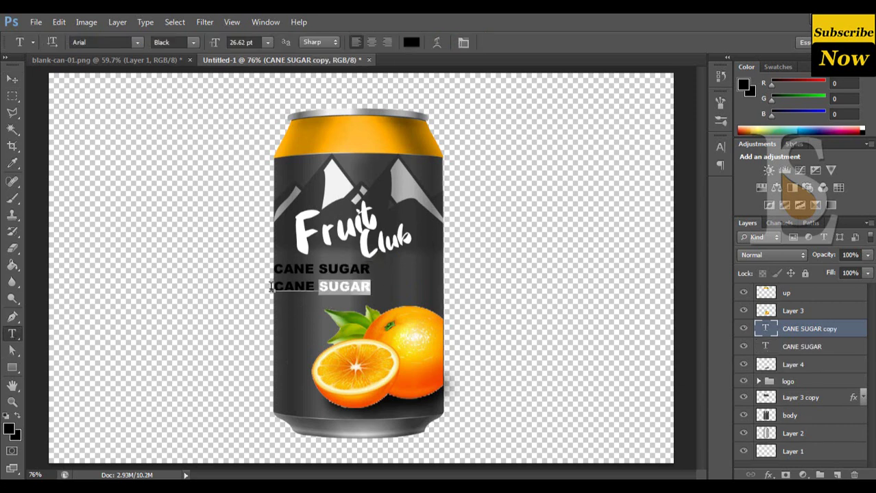
{"action": "type", "text": "ORAN"}
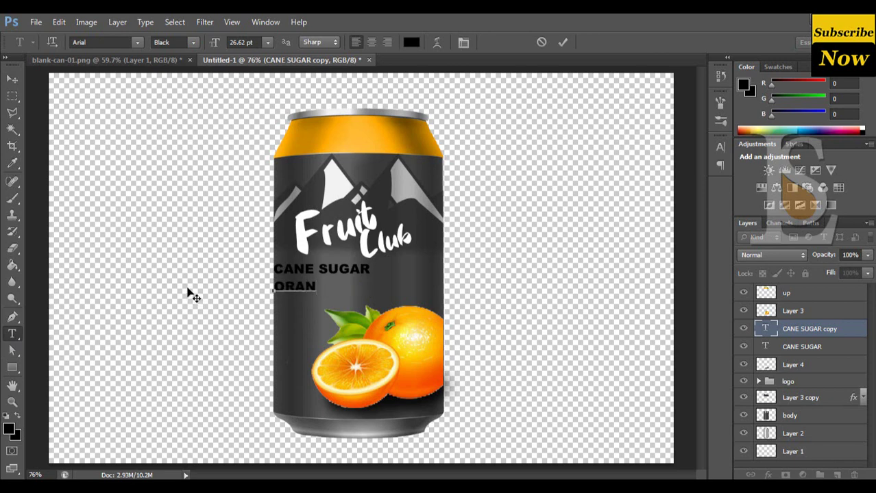
{"action": "type", "text": "GE"}
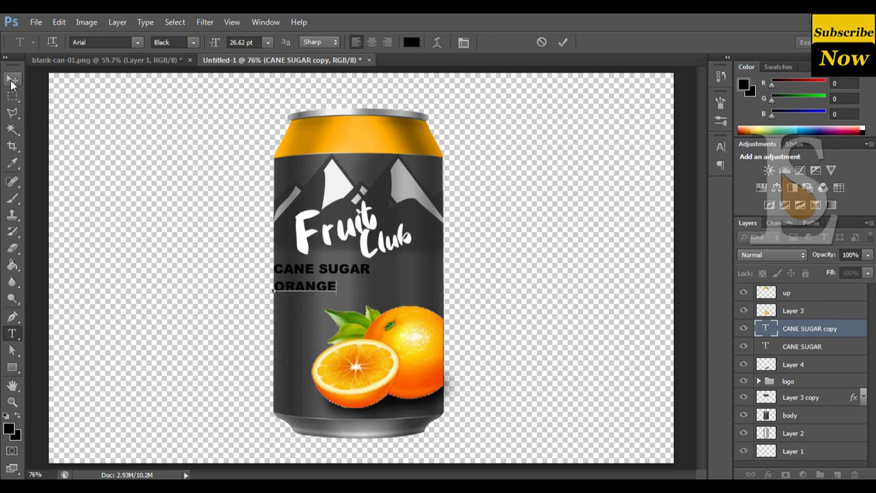
{"action": "left_click", "coordinate": [12, 81]}
{"action": "left_click_drag", "start_coordinate": [329, 288], "coordinate": [341, 287]}
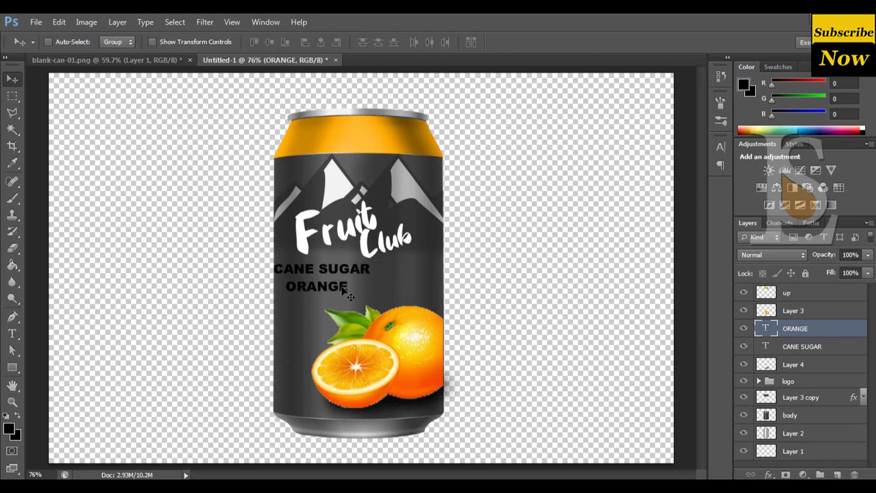
{"action": "key", "text": "ctrl+t"}
{"action": "mouse_move", "coordinate": [349, 281]}
{"action": "left_mouse_down"}
{"action": "mouse_move", "coordinate": [376, 274]}
{"action": "mouse_move", "coordinate": [369, 296]}
{"action": "left_mouse_up"}
{"action": "key", "text": "Return"}
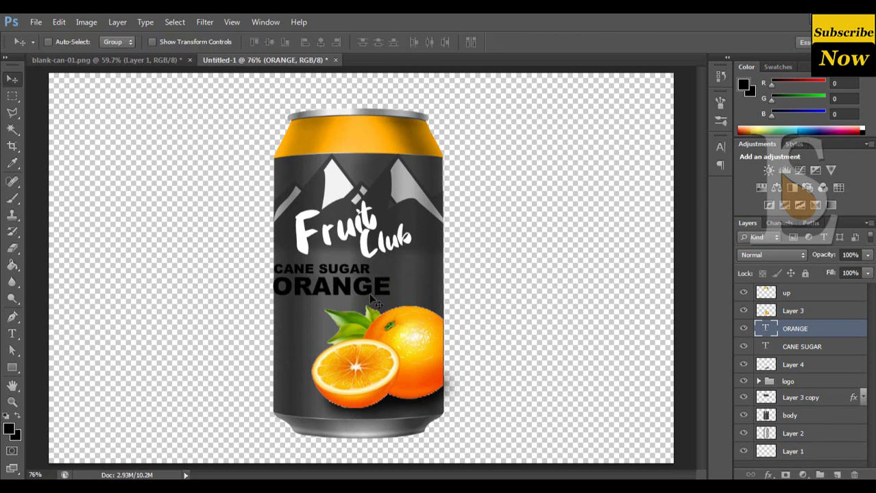
- Nudge ORANGE and CANE SUGAR rightward so the two lines are aligned
{"action": "key", "text": "Right"}
{"action": "key", "text": "Right"}
{"action": "key", "text": "Right"}
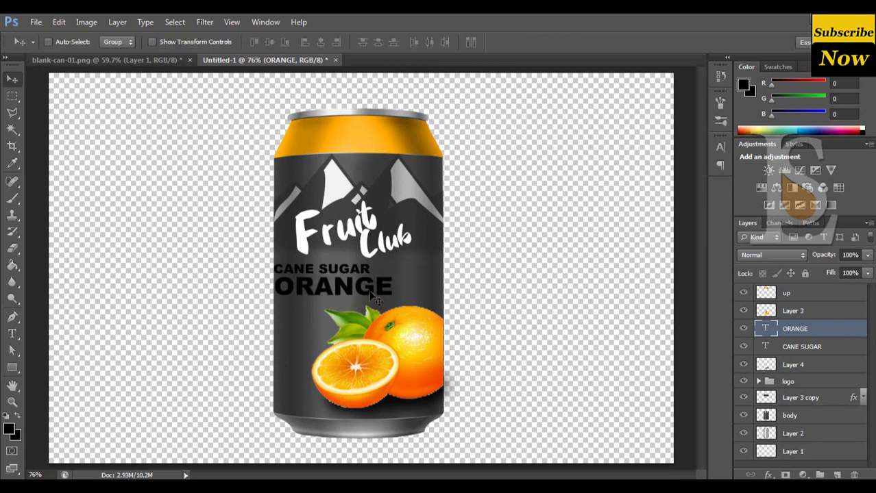
{"action": "key", "text": "Right"}
{"action": "key", "text": "Right"}
{"action": "left_click", "coordinate": [815, 350]}
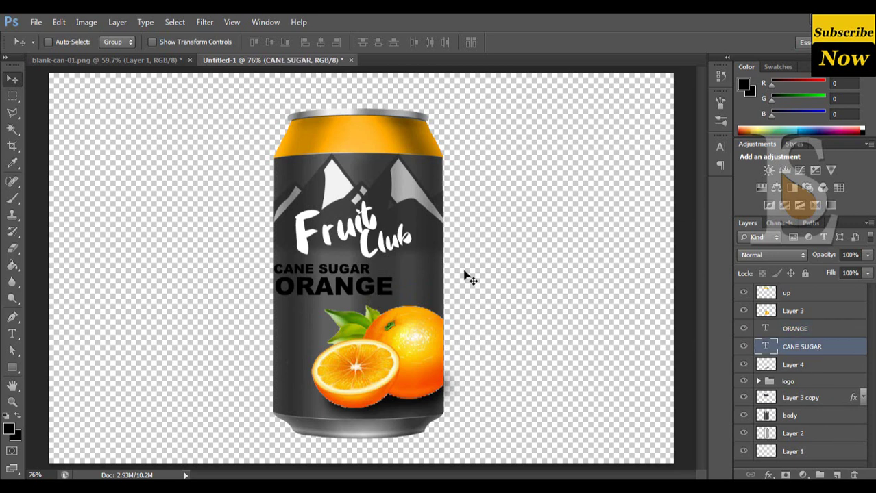
{"action": "key", "text": "shift+Right"}
{"action": "key", "text": "shift+Right"}
{"action": "key", "text": "Right"}
{"action": "key", "text": "Right"}
{"action": "key", "text": "Right"}
{"action": "key", "text": "Right"}
{"action": "key", "text": "Right"}
{"action": "key", "text": "Right"}
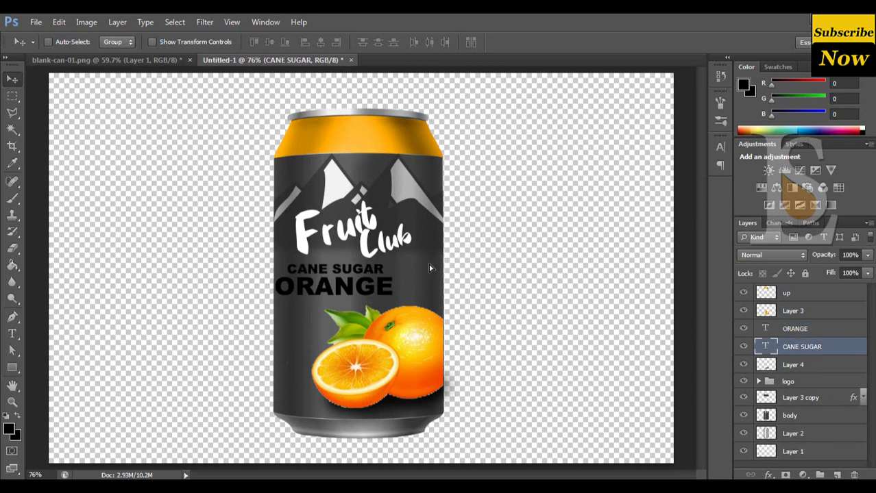
- Give the CANE SUGAR layer a white Color Overlay layer style
{"action": "double_click", "coordinate": [851, 352]}
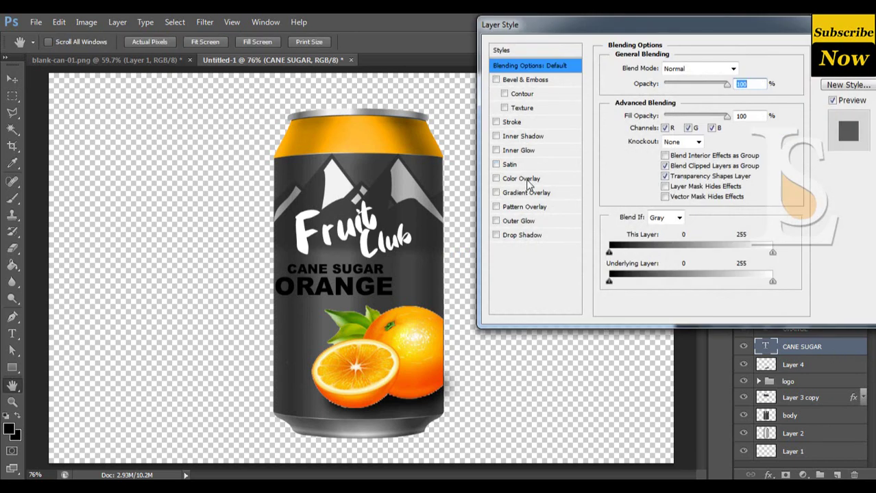
{"action": "left_click", "coordinate": [527, 179]}
{"action": "left_click", "coordinate": [745, 69]}
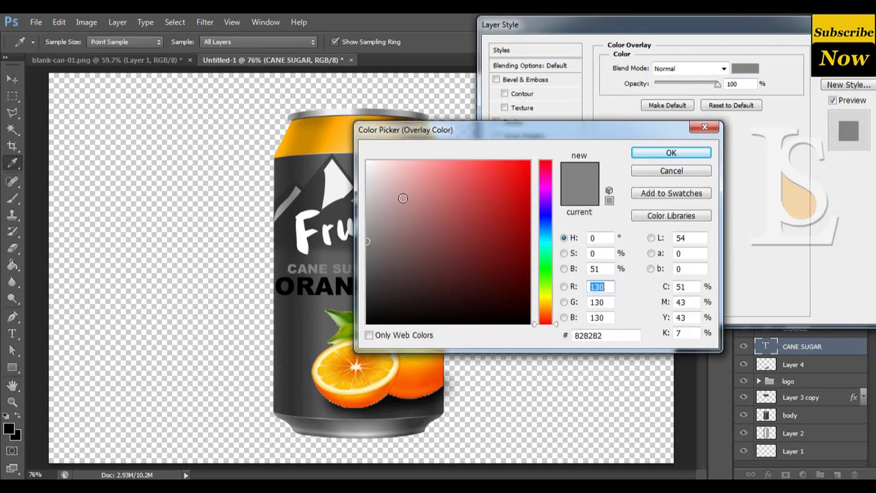
{"action": "left_click", "coordinate": [296, 95]}
{"action": "left_click", "coordinate": [678, 154]}
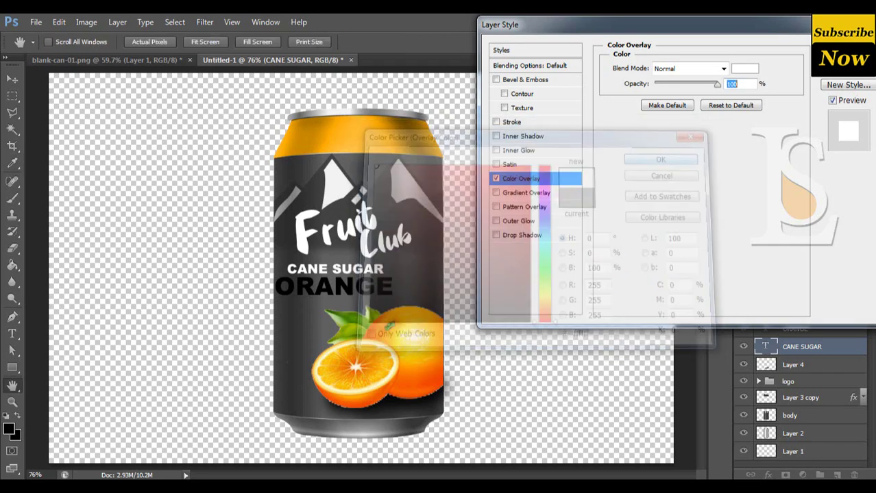
{"action": "key", "text": "Return"}
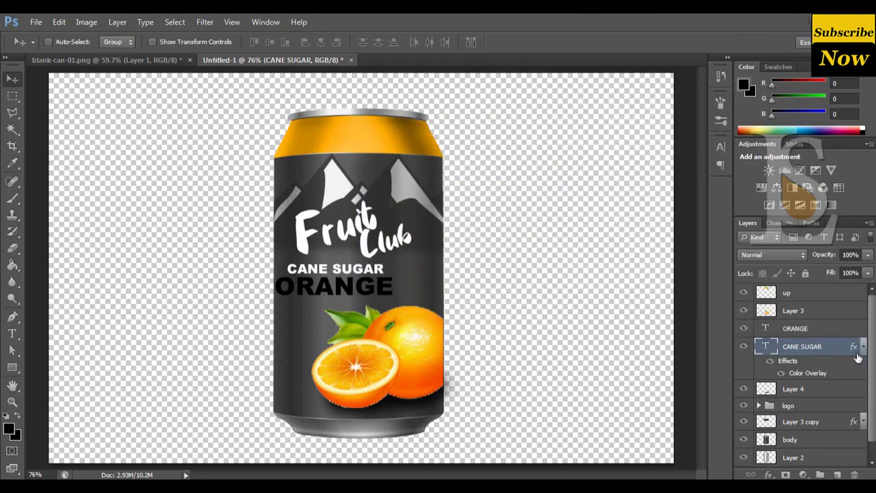
- Add a Color Overlay to the ORANGE layer, first sampling the orange slice's colour
{"action": "left_click", "coordinate": [862, 347]}
{"action": "left_click", "coordinate": [838, 332]}
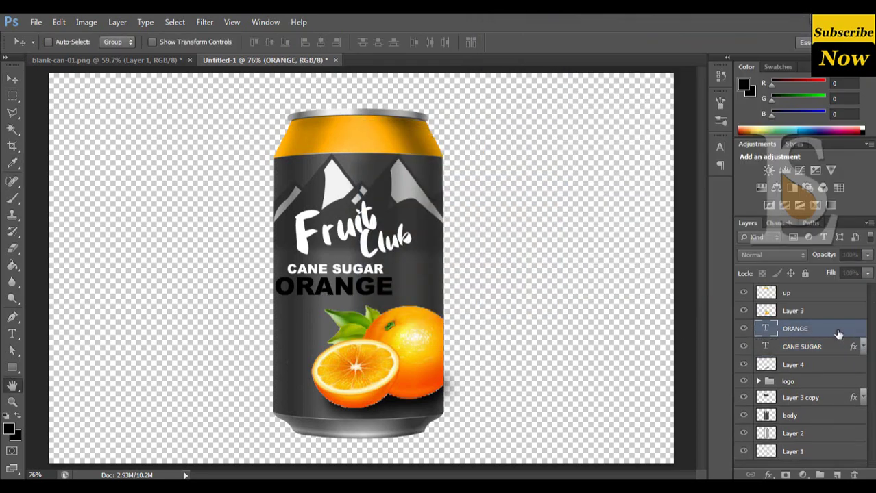
{"action": "double_click", "coordinate": [837, 332]}
{"action": "left_click", "coordinate": [524, 180]}
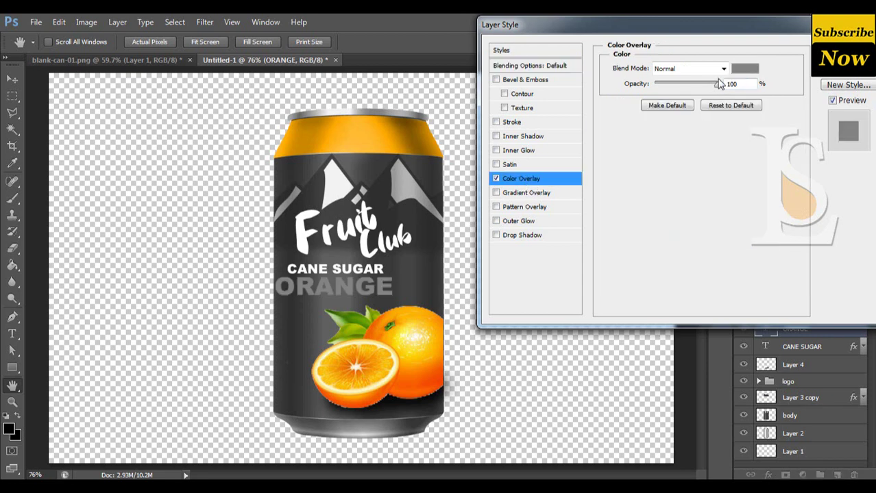
{"action": "left_click", "coordinate": [744, 69]}
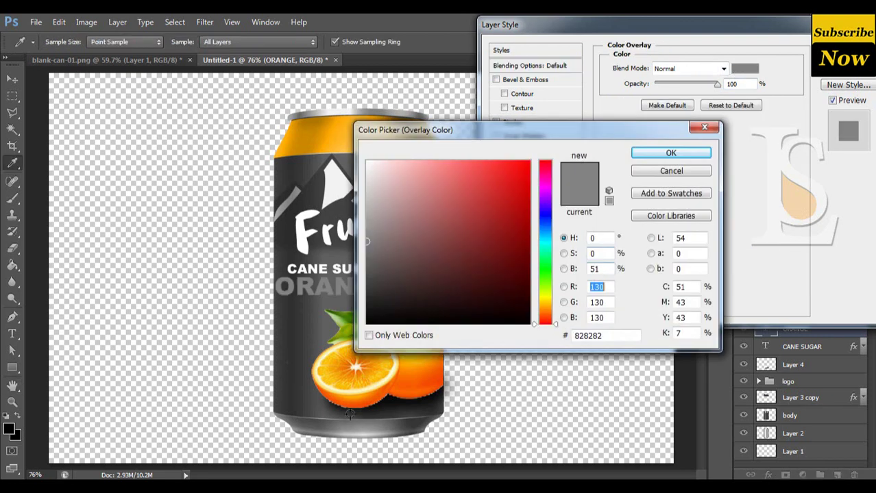
{"action": "left_click", "coordinate": [410, 377]}
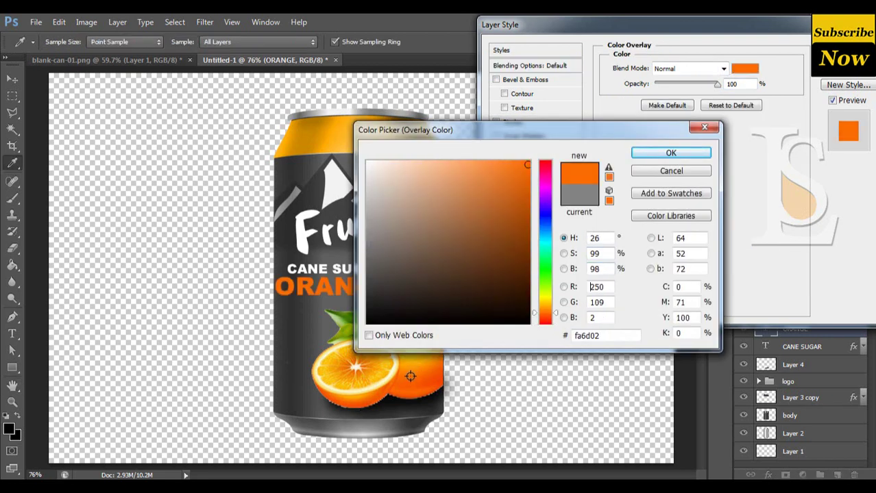
{"action": "left_click", "coordinate": [670, 152]}
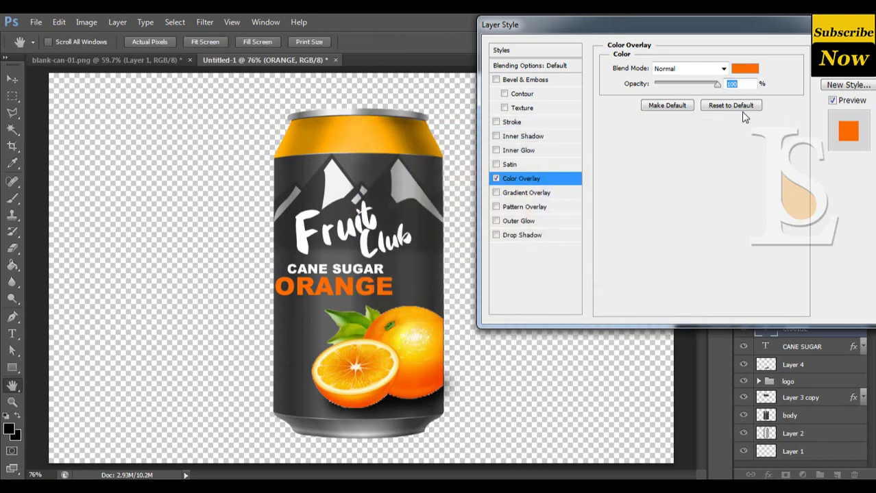
- Resample the overlay colour to the can top's orange-yellow #fcb400 and apply it
{"action": "left_click", "coordinate": [744, 70]}
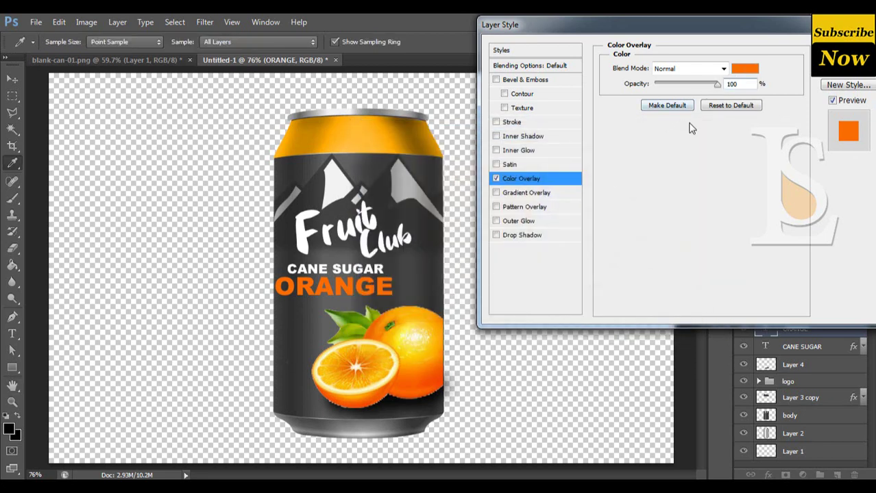
{"action": "left_click_drag", "start_coordinate": [517, 138], "coordinate": [600, 156]}
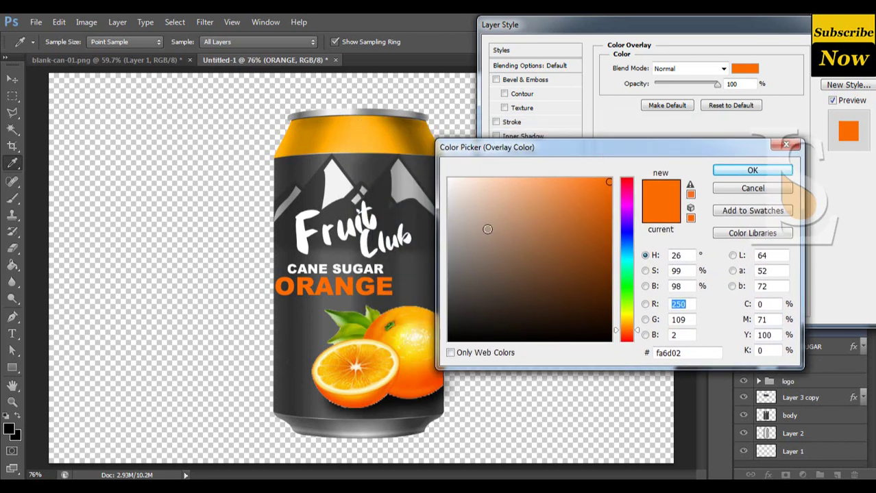
{"action": "left_click", "coordinate": [382, 355]}
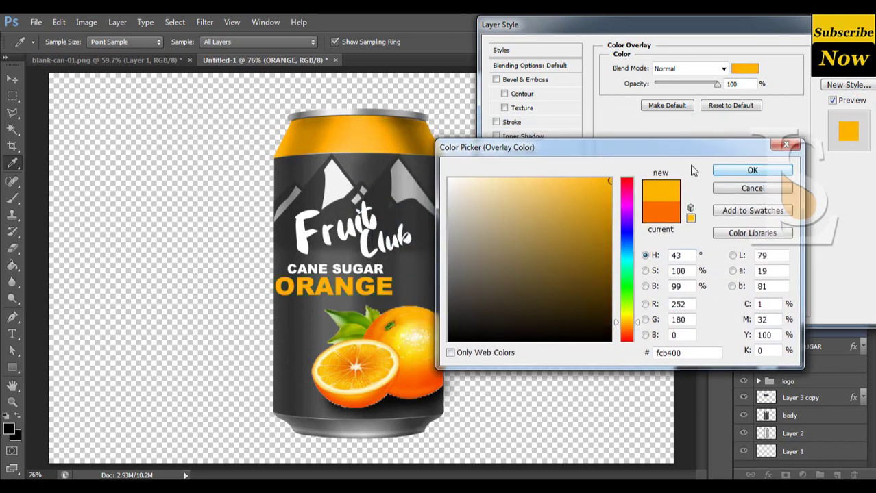
{"action": "left_click", "coordinate": [732, 173]}
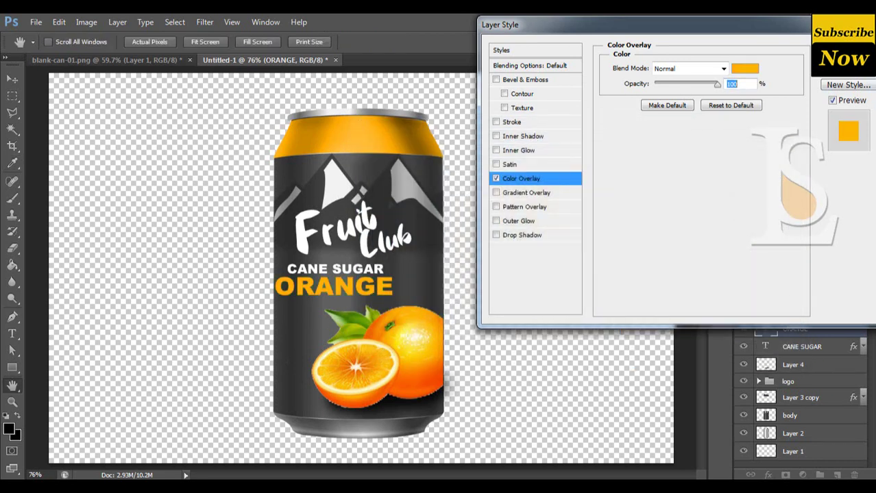
{"action": "left_click", "coordinate": [848, 50]}
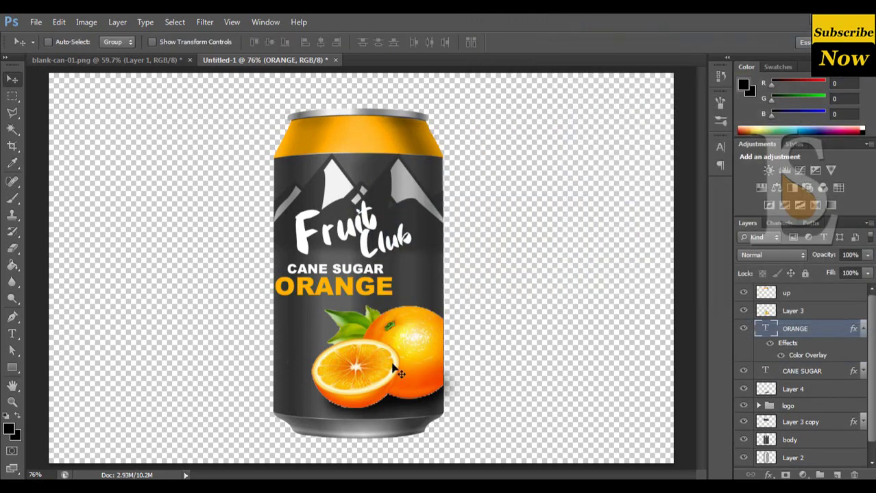
{"action": "left_click", "coordinate": [865, 331]}
- Rasterize the ORANGE layer's style, set its blending to Color Dodge, then start File > Open
{"action": "right_click", "coordinate": [823, 330]}
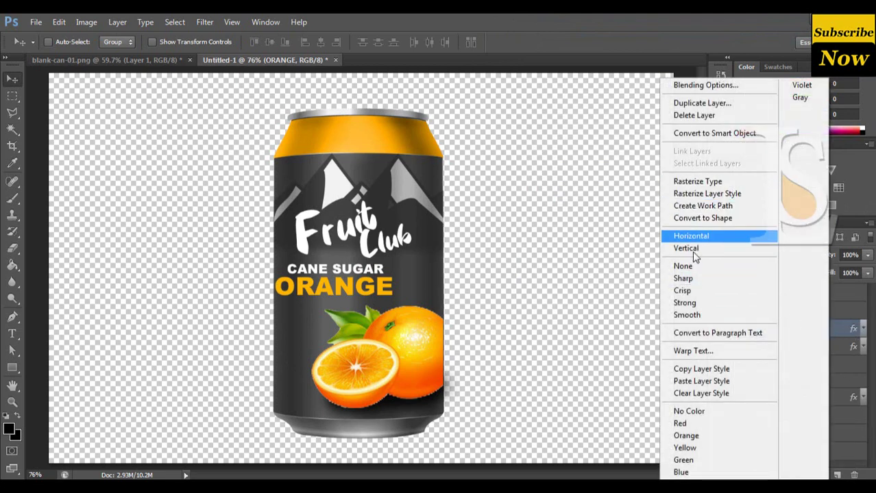
{"action": "left_click", "coordinate": [705, 193]}
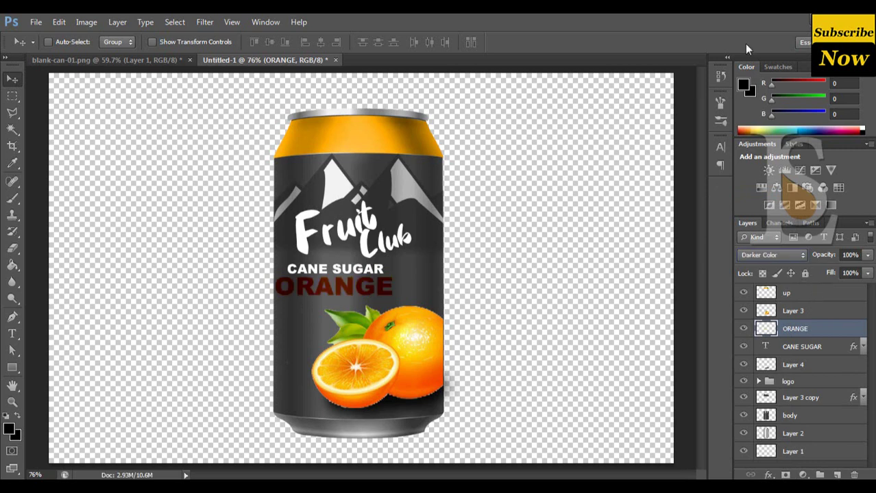
{"action": "key", "text": "shift+plus"}
{"action": "key", "text": "shift+plus"}
{"action": "key", "text": "shift+plus"}
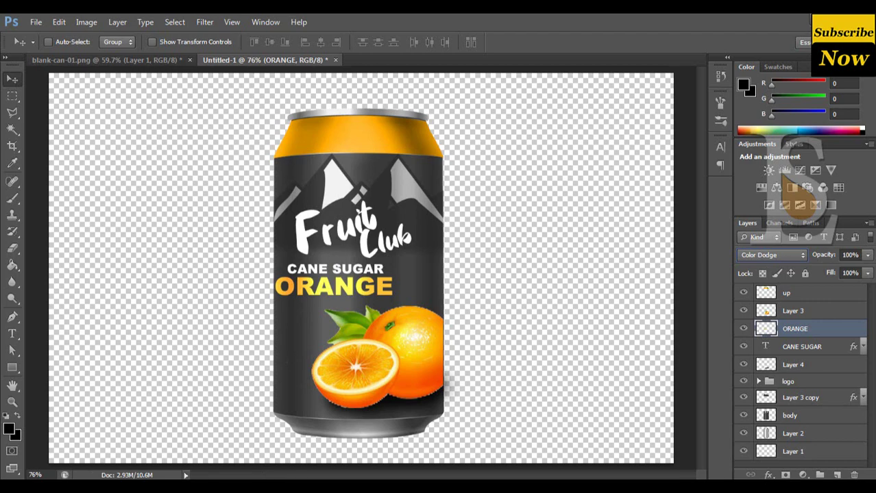
{"action": "left_click", "coordinate": [35, 22]}
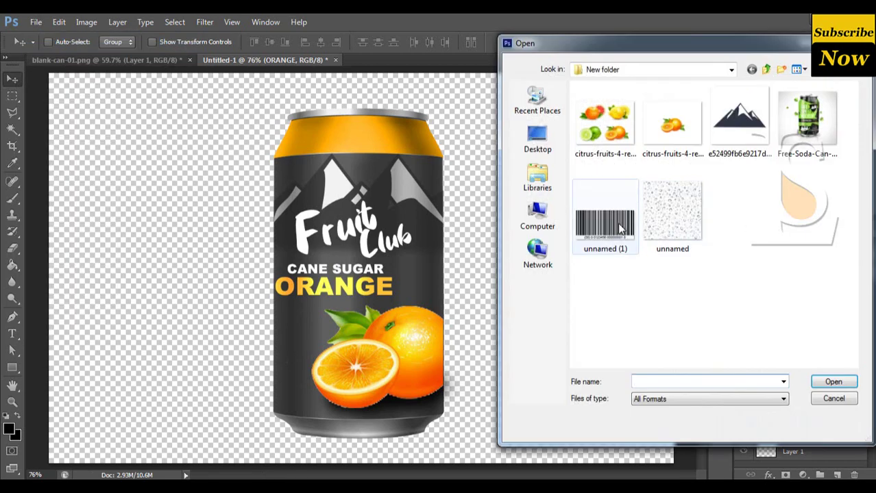
- Open the barcode image, drag it into the can document, and shrink it to about 18%
{"action": "left_click", "coordinate": [605, 222]}
{"action": "left_click", "coordinate": [831, 380]}
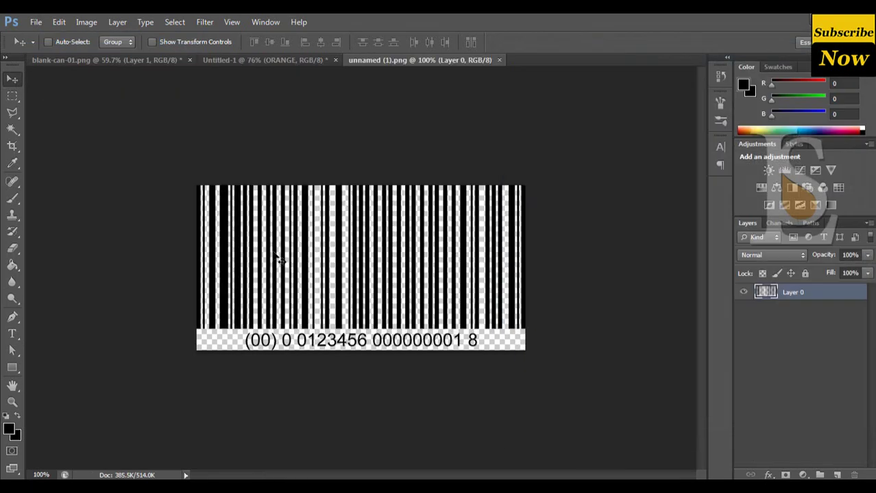
{"action": "mouse_move", "coordinate": [420, 313]}
{"action": "left_mouse_down"}
{"action": "mouse_move", "coordinate": [228, 60]}
{"action": "mouse_move", "coordinate": [336, 332]}
{"action": "mouse_move", "coordinate": [362, 351]}
{"action": "left_mouse_up"}
{"action": "key", "text": "ctrl+t"}
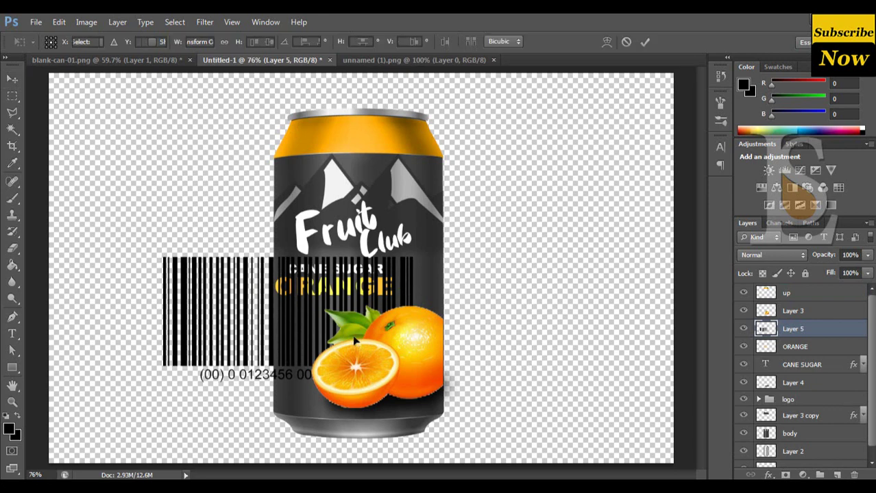
{"action": "left_click_drag", "start_coordinate": [413, 256], "coordinate": [330, 263]}
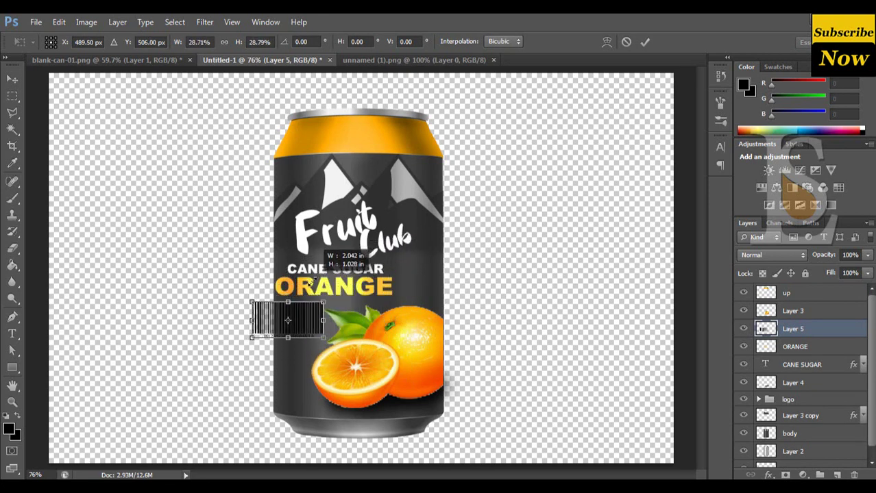
{"action": "left_click_drag", "start_coordinate": [331, 251], "coordinate": [304, 293]}
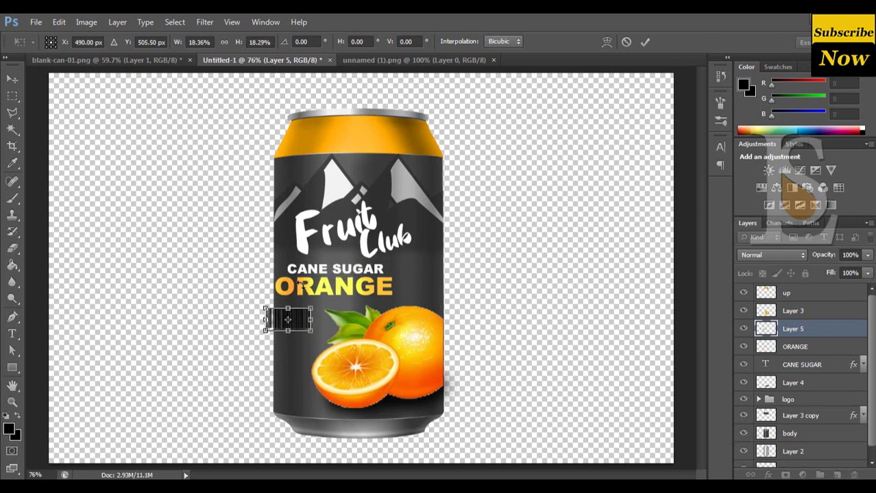
{"action": "key", "text": "Return"}
- Move the barcode to the can's bottom-left and shrink it further to about 80%
{"action": "left_click", "coordinate": [323, 339]}
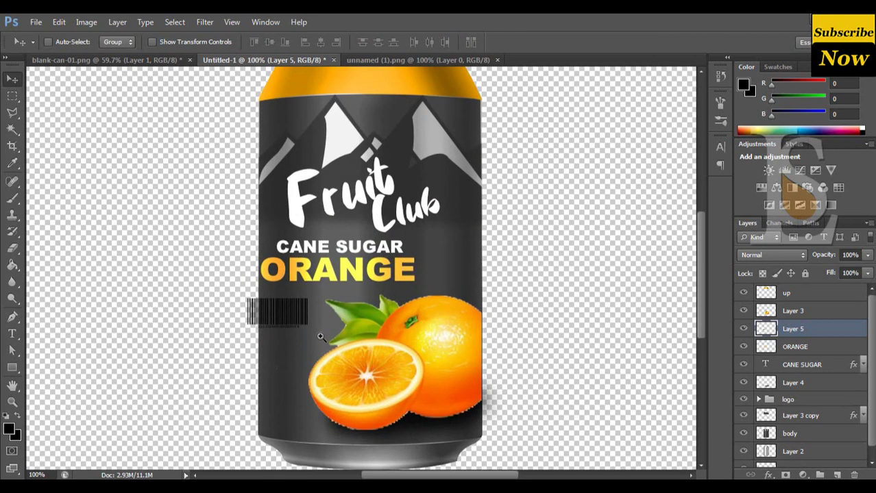
{"action": "left_click_drag", "start_coordinate": [318, 341], "coordinate": [446, 264]}
{"action": "left_click_drag", "start_coordinate": [366, 243], "coordinate": [380, 441]}
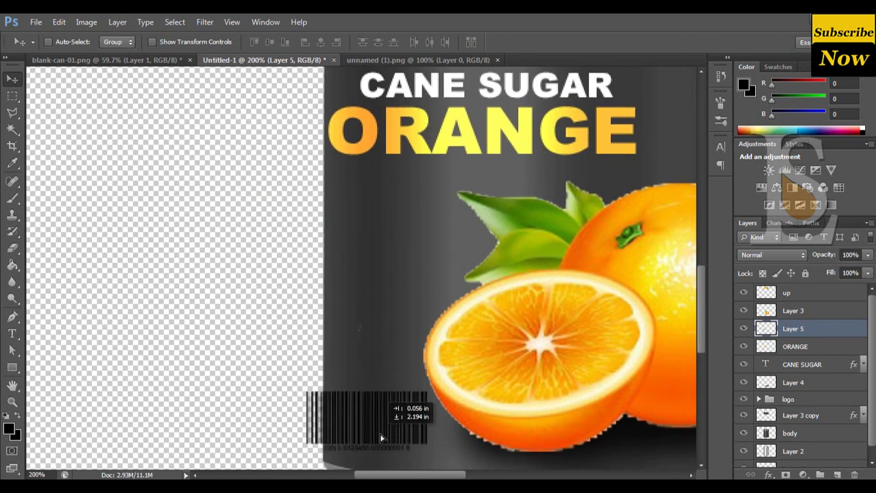
{"action": "key", "text": "ctrl+t"}
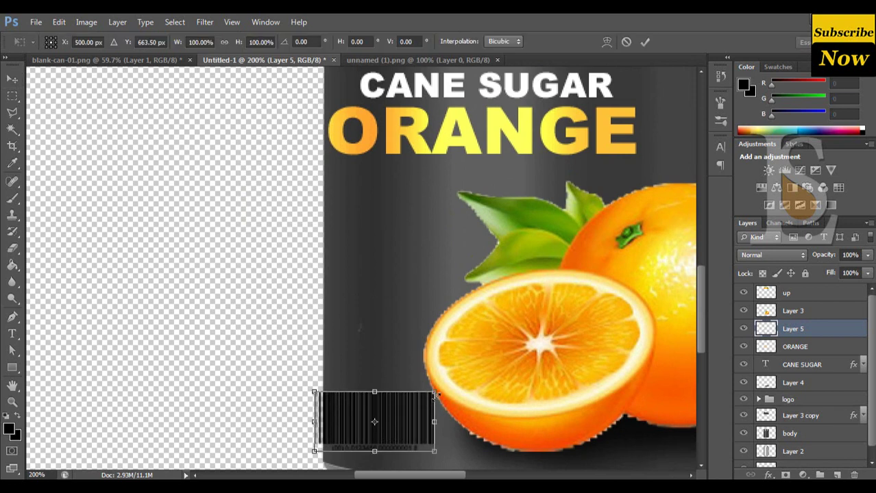
{"action": "left_click_drag", "start_coordinate": [430, 393], "coordinate": [417, 398]}
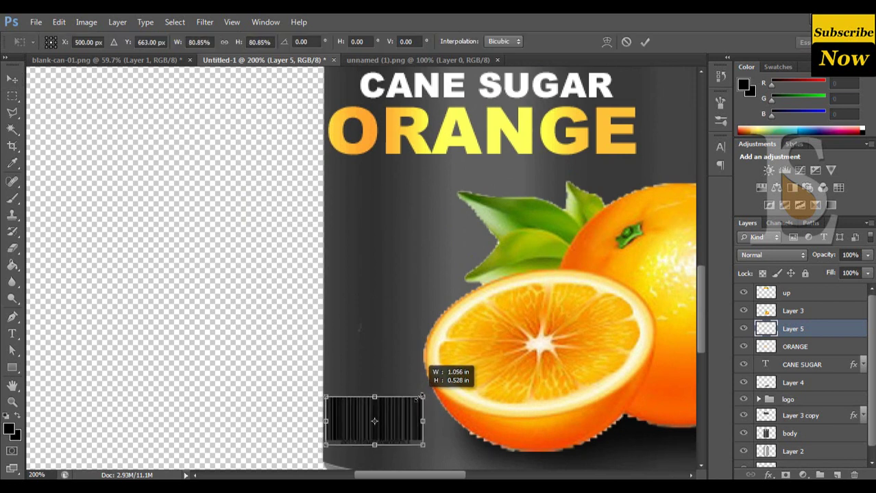
{"action": "key", "text": "Return"}
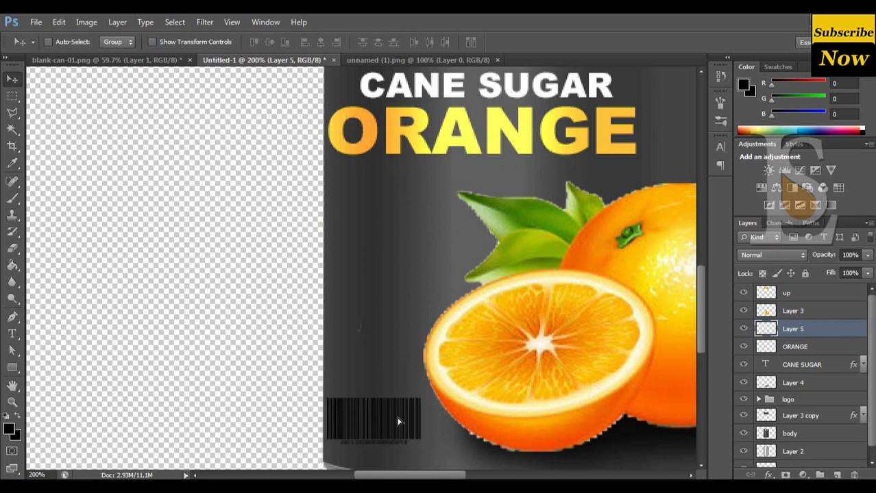
{"action": "left_click_drag", "start_coordinate": [399, 421], "coordinate": [400, 418]}
- Give the barcode layer a white #ffffff Color Overlay
{"action": "double_click", "coordinate": [846, 333]}
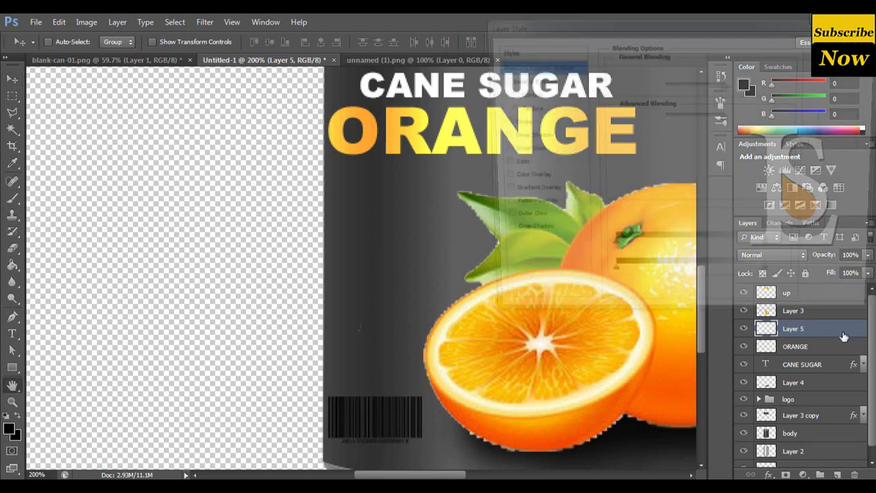
{"action": "left_click", "coordinate": [526, 179]}
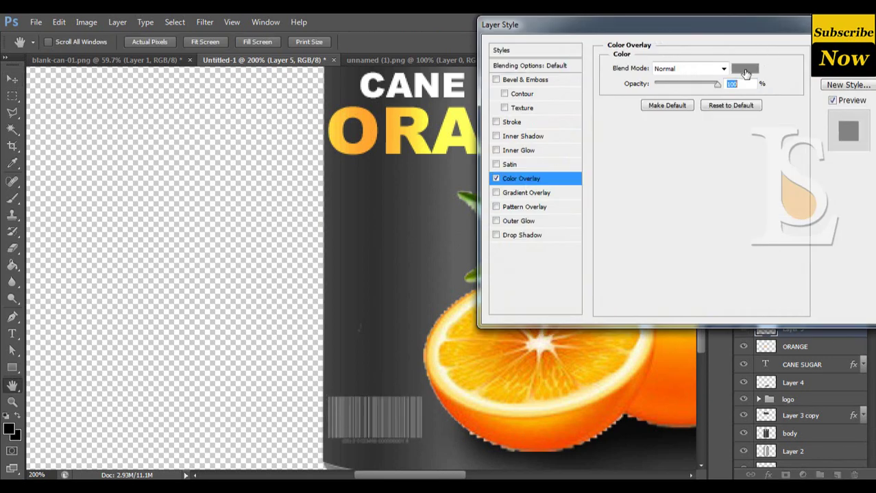
{"action": "left_click", "coordinate": [745, 69]}
{"action": "left_click", "coordinate": [449, 180]}
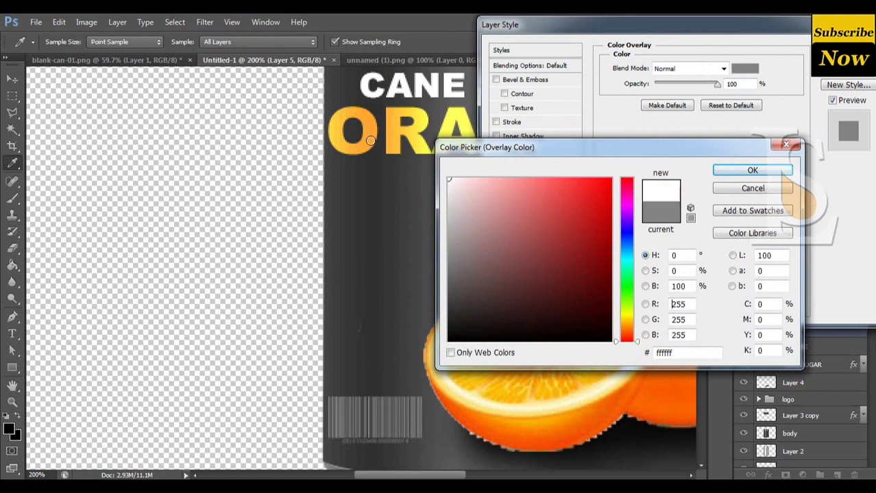
{"action": "left_click", "coordinate": [752, 171]}
{"action": "key", "text": "Return"}
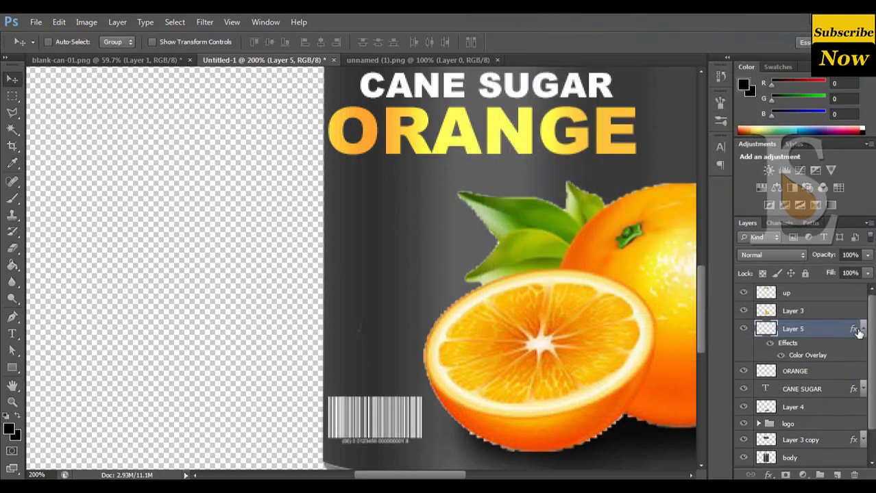
{"action": "left_click", "coordinate": [864, 331]}
- Rename the barcode layer 'bar code' and fit the whole can in view
{"action": "double_click", "coordinate": [793, 329]}
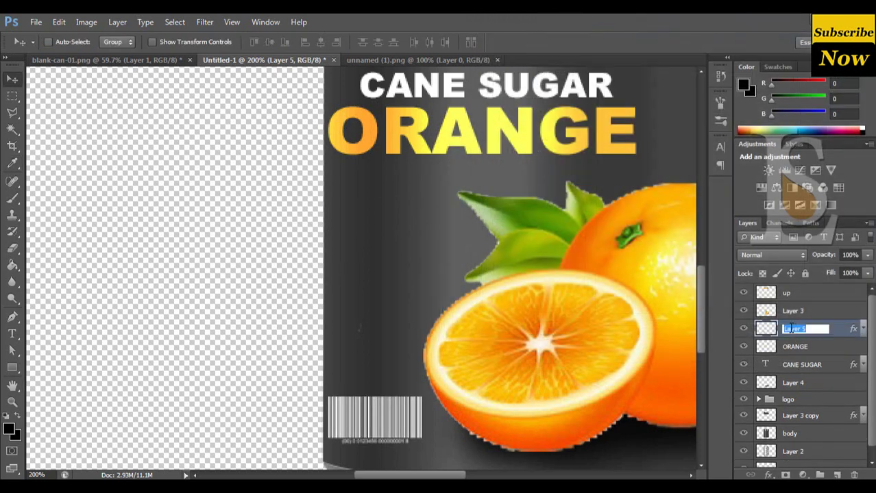
{"action": "type", "text": "B"}
{"action": "key", "text": "Return"}
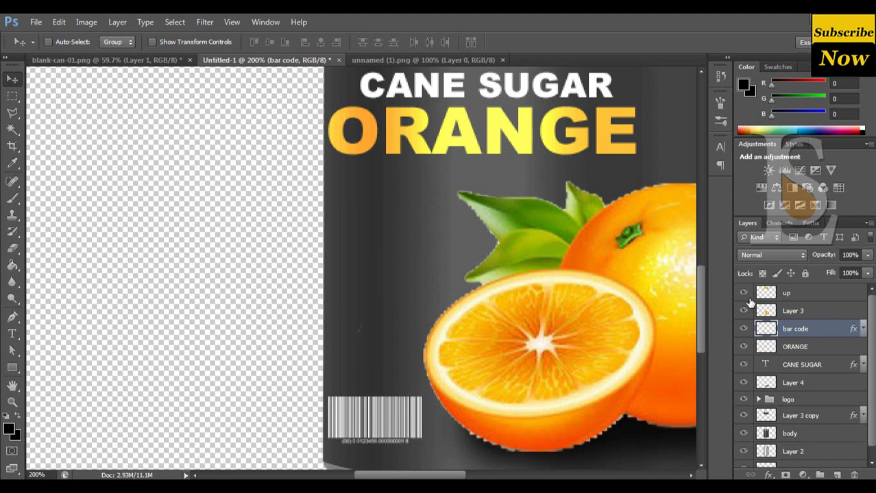
{"action": "key", "text": "ctrl+0"}
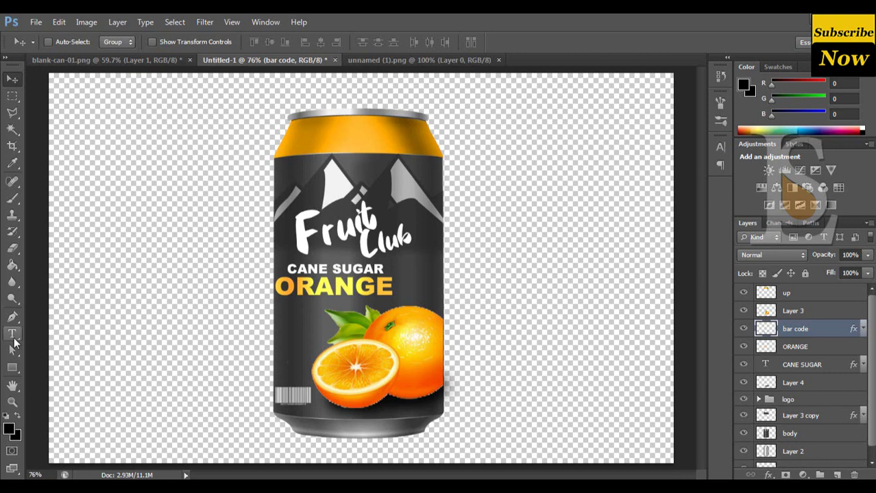
- Type the word SODA and switch it to vertical text orientation
{"action": "left_click", "coordinate": [12, 334]}
{"action": "left_click", "coordinate": [128, 194]}
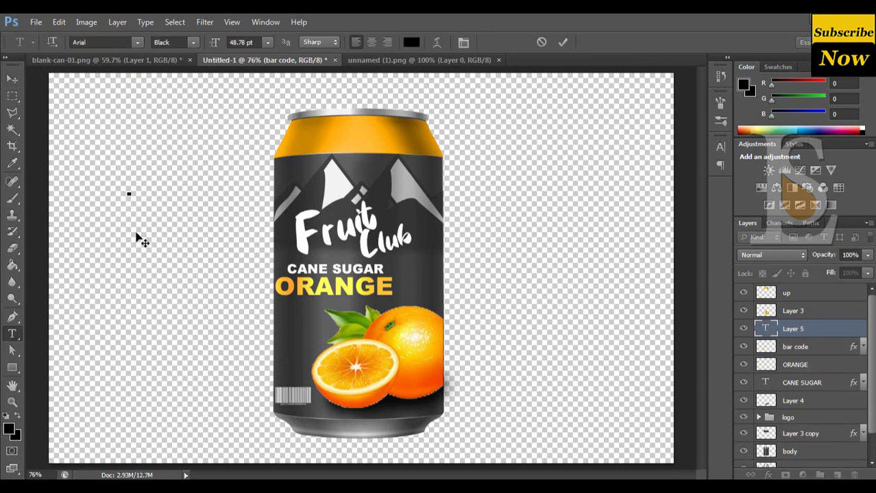
{"action": "type", "text": "S"}
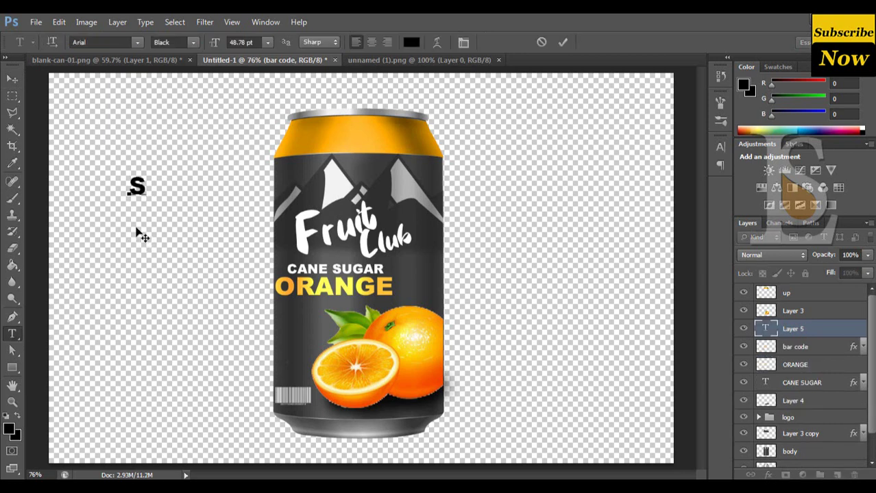
{"action": "type", "text": "OD"}
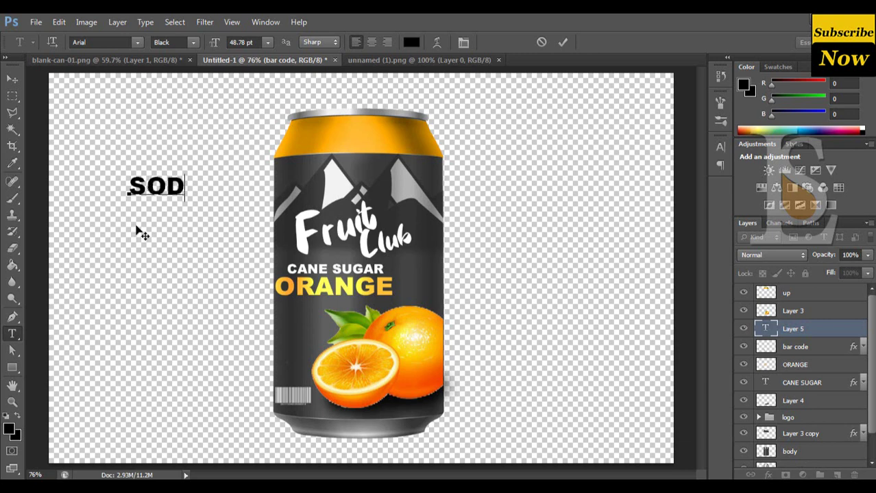
{"action": "type", "text": "A"}
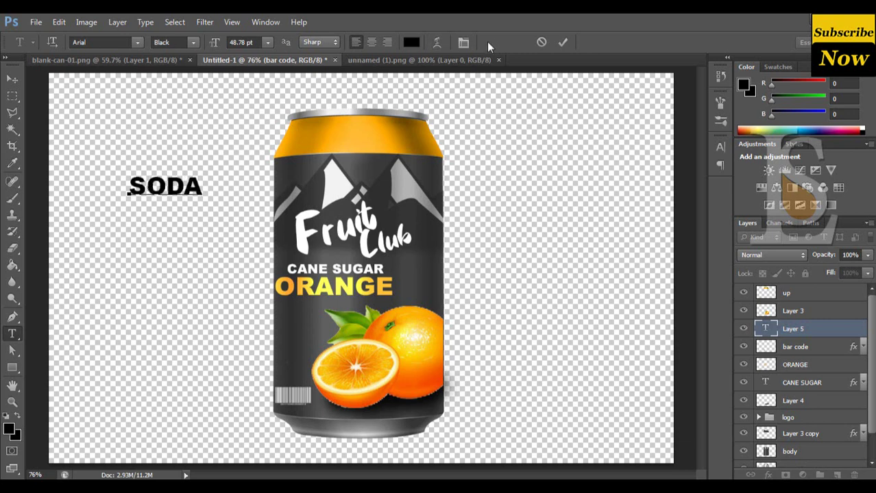
{"action": "left_click", "coordinate": [52, 44]}
{"action": "left_click", "coordinate": [12, 78]}
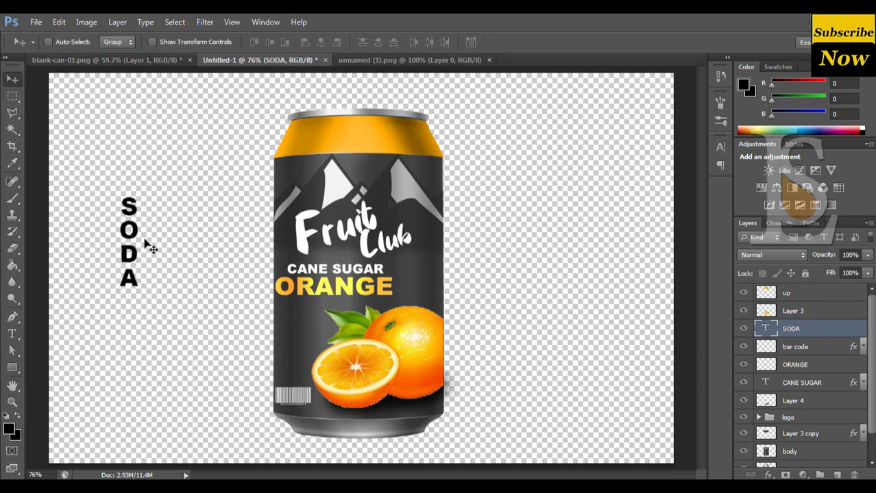
- Move SODA onto the can's right side and scale it to about 80%
{"action": "left_click_drag", "start_coordinate": [145, 241], "coordinate": [444, 259]}
{"action": "key", "text": "ctrl+t"}
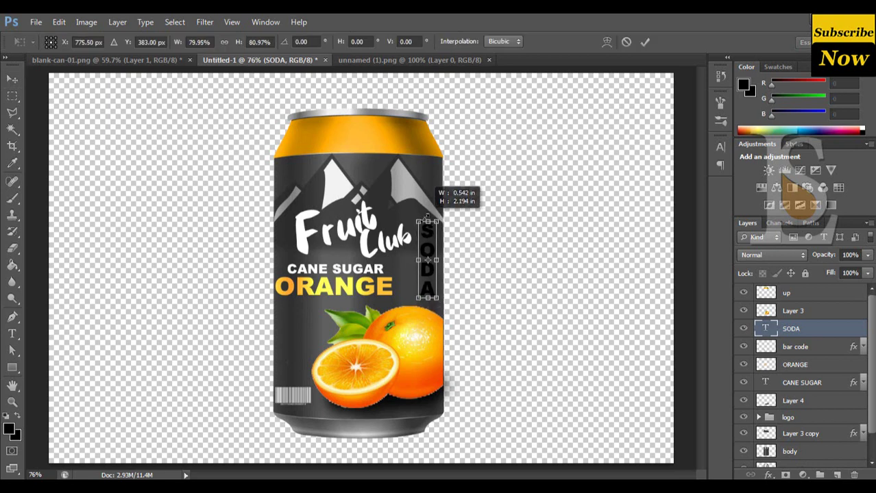
{"action": "left_click_drag", "start_coordinate": [442, 213], "coordinate": [436, 221]}
{"action": "key", "text": "Return"}
{"action": "left_click_drag", "start_coordinate": [432, 259], "coordinate": [432, 258]}
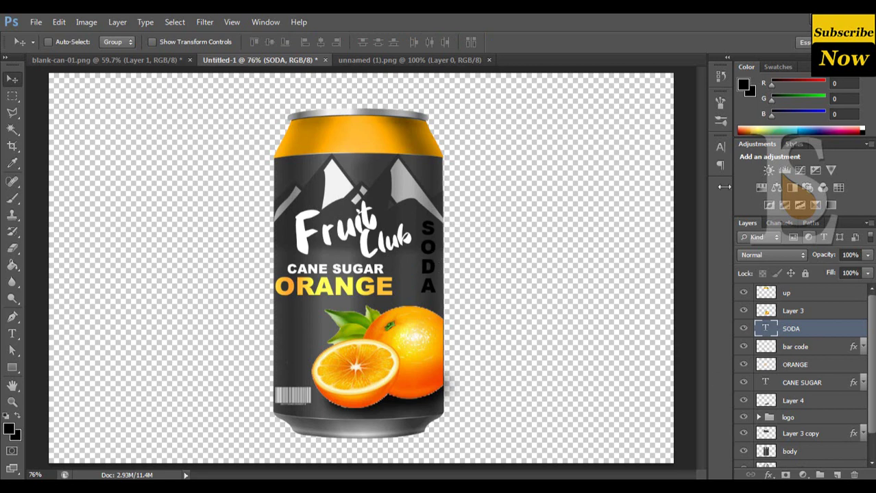
- Give the SODA layer a light grey #ededed Color Overlay
{"action": "double_click", "coordinate": [847, 330]}
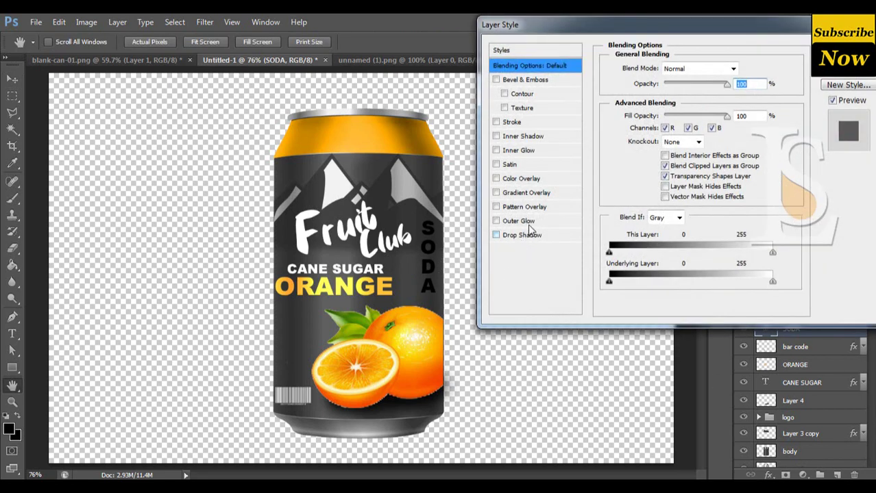
{"action": "left_click", "coordinate": [527, 179]}
{"action": "left_click", "coordinate": [745, 69]}
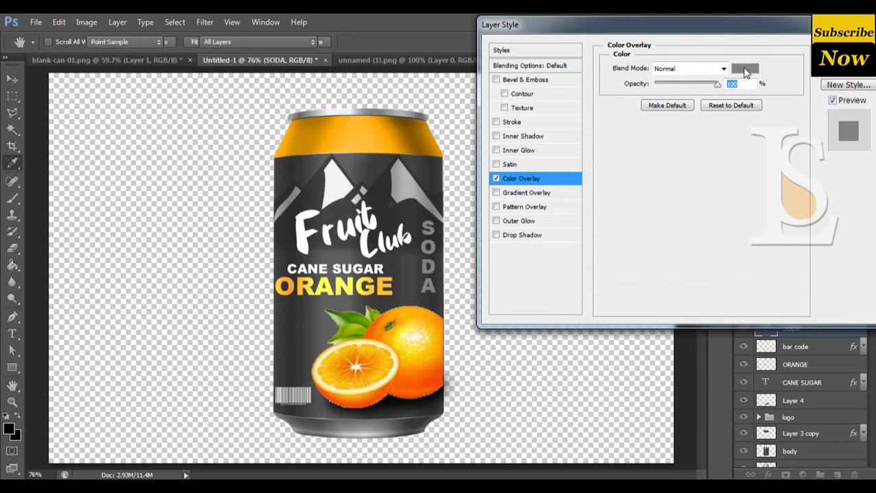
{"action": "left_click_drag", "start_coordinate": [484, 239], "coordinate": [449, 189]}
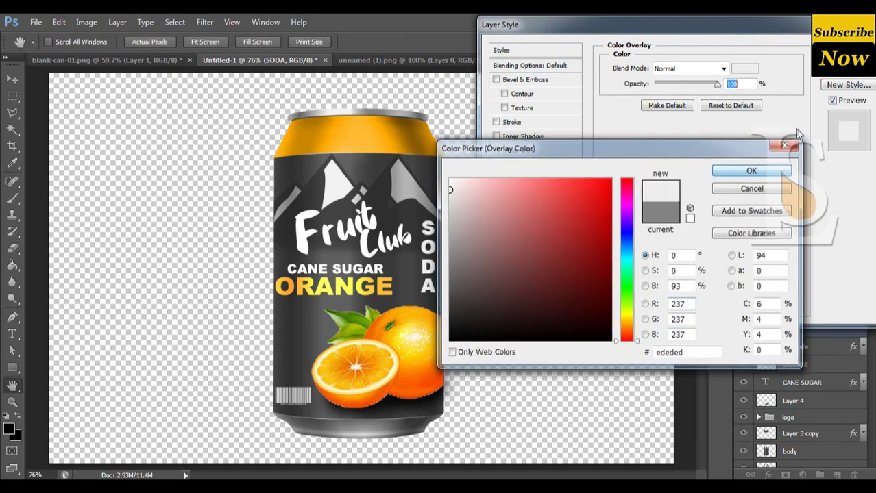
{"action": "left_click", "coordinate": [751, 170]}
{"action": "left_click", "coordinate": [846, 39]}
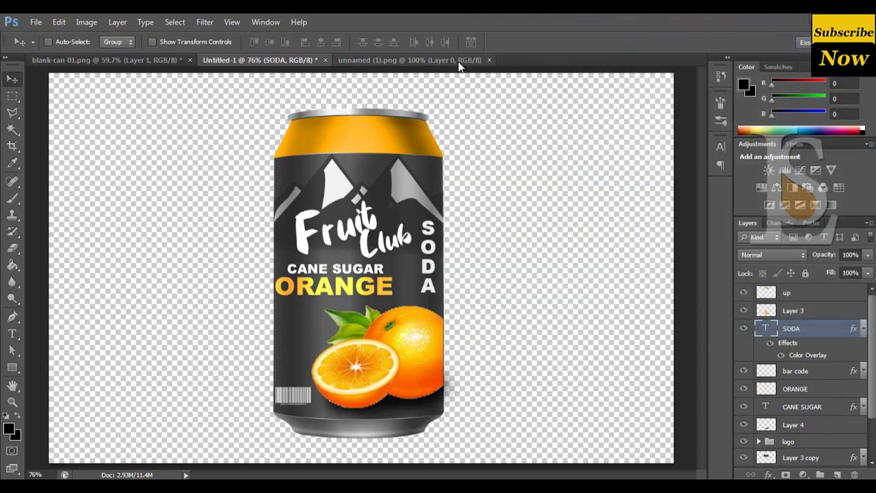
{"action": "left_click", "coordinate": [473, 60]}
- Close the barcode image and bring the unnamed.png water-droplet image into the can document
{"action": "left_click", "coordinate": [488, 60]}
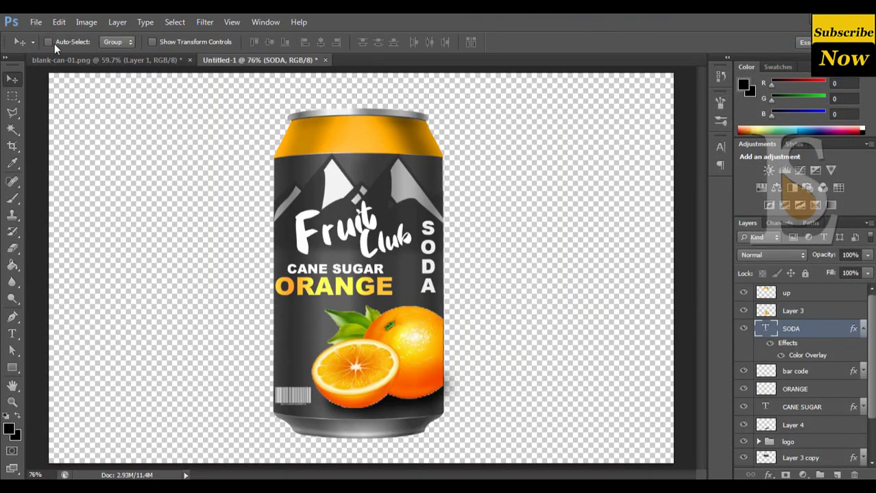
{"action": "left_click", "coordinate": [36, 22]}
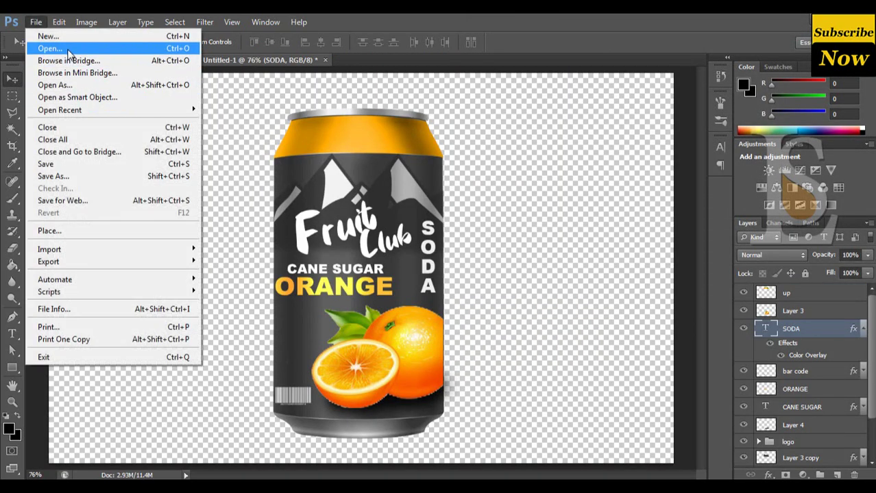
{"action": "left_click", "coordinate": [68, 51]}
{"action": "left_click", "coordinate": [673, 216]}
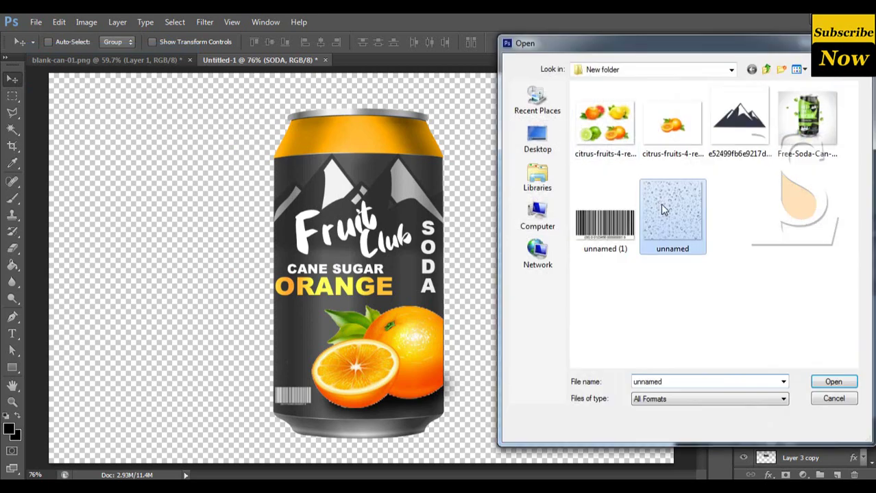
{"action": "left_click", "coordinate": [832, 382]}
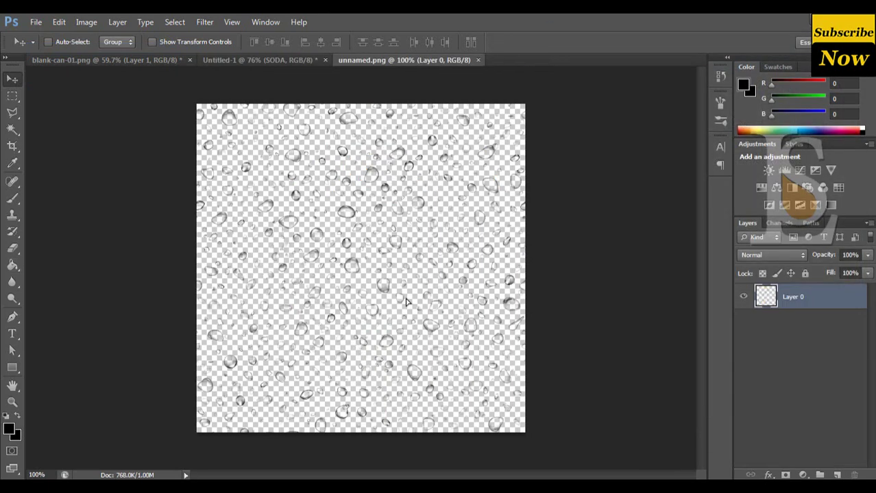
{"action": "mouse_move", "coordinate": [408, 301]}
{"action": "left_mouse_down"}
{"action": "mouse_move", "coordinate": [224, 60]}
{"action": "mouse_move", "coordinate": [381, 247]}
{"action": "left_mouse_up"}
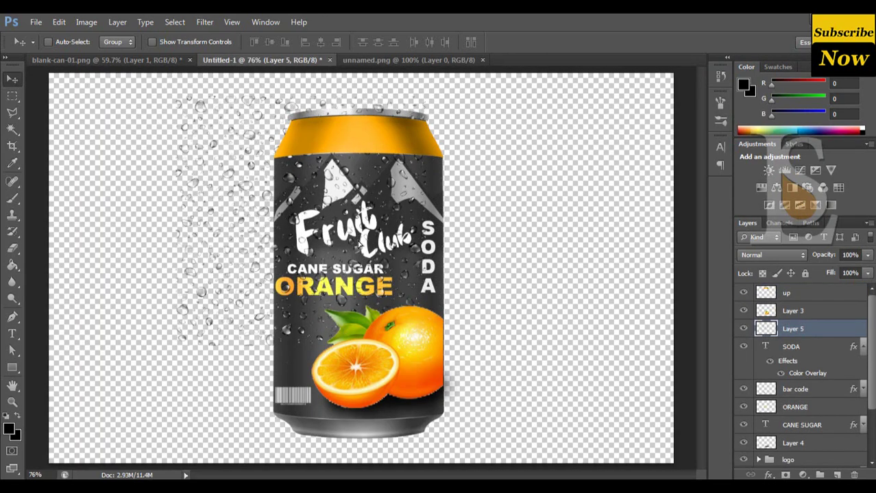
- Scale the droplet layer down to about 40% with Free Transform
{"action": "key", "text": "ctrl+t"}
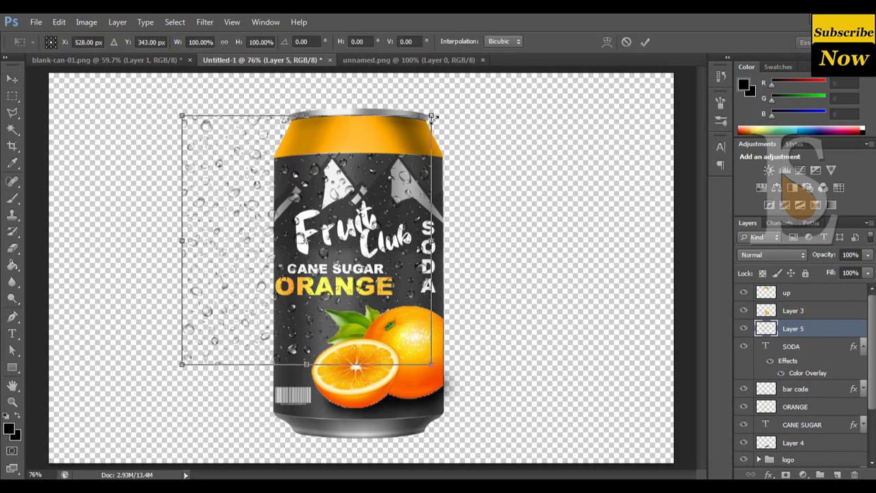
{"action": "left_click_drag", "start_coordinate": [433, 118], "coordinate": [349, 170]}
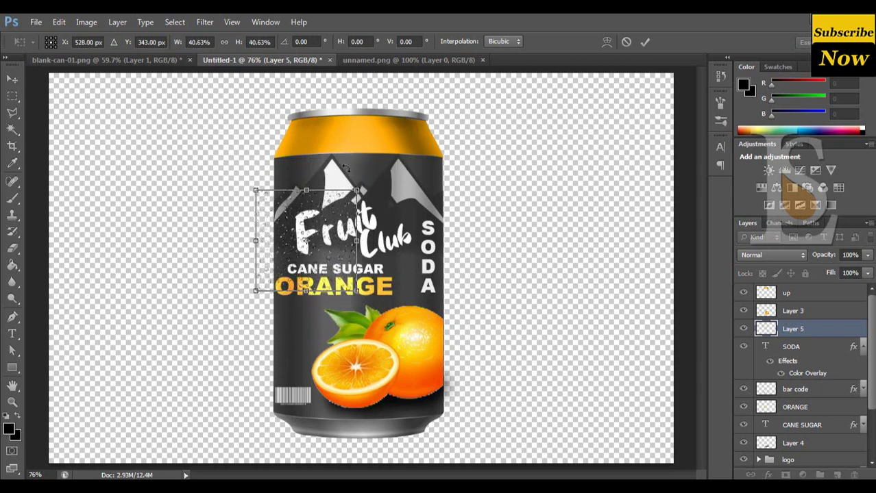
{"action": "key", "text": "Return"}
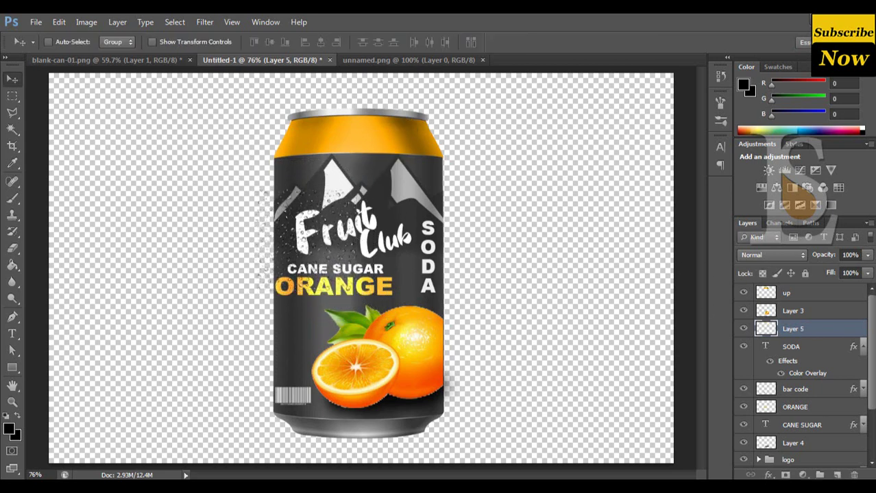
- Move the droplet layer to the top, rename it DROPS, and position it over the can's top
{"action": "left_click_drag", "start_coordinate": [826, 329], "coordinate": [804, 305]}
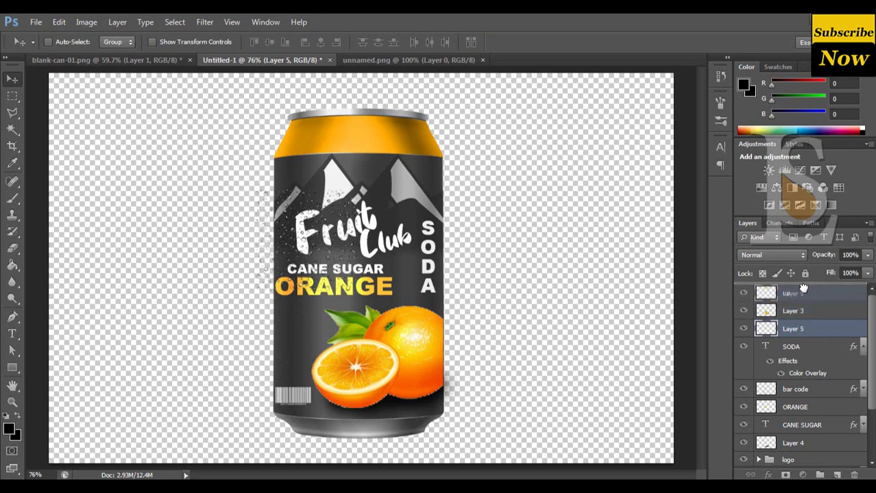
{"action": "double_click", "coordinate": [795, 293]}
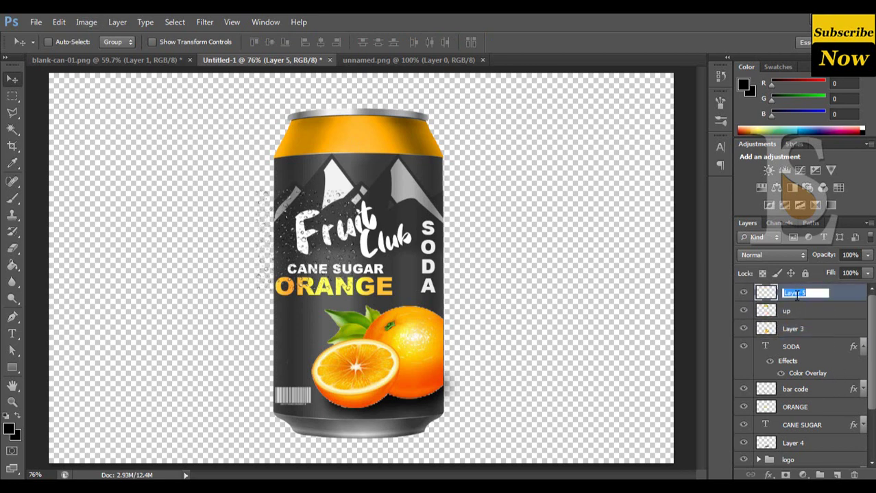
{"action": "type", "text": "DROPS"}
{"action": "key", "text": "Return"}
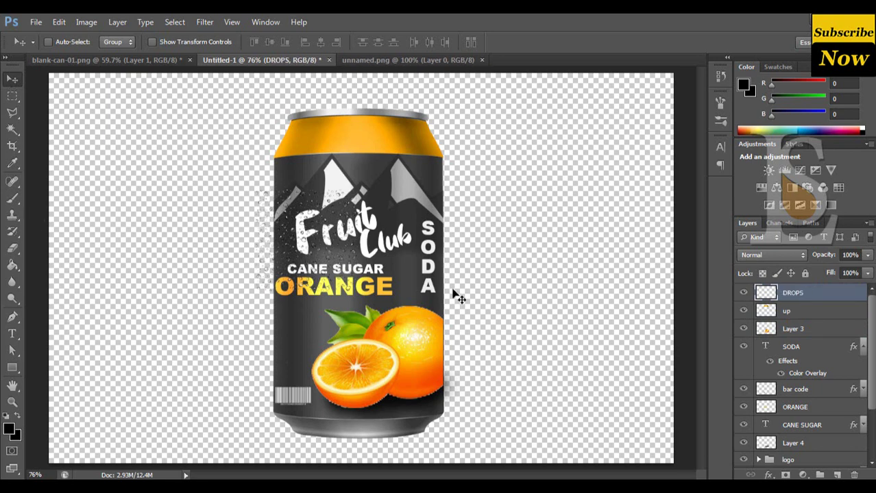
{"action": "left_click_drag", "start_coordinate": [370, 257], "coordinate": [394, 182]}
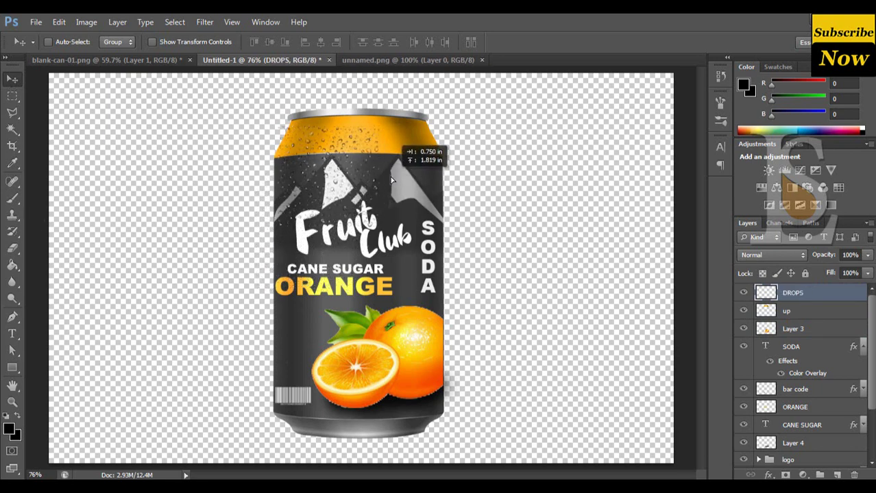
{"action": "mouse_move", "coordinate": [393, 181]}
{"action": "left_mouse_down"}
{"action": "mouse_move", "coordinate": [355, 173]}
{"action": "mouse_move", "coordinate": [394, 164]}
{"action": "mouse_move", "coordinate": [333, 170]}
{"action": "left_mouse_up"}
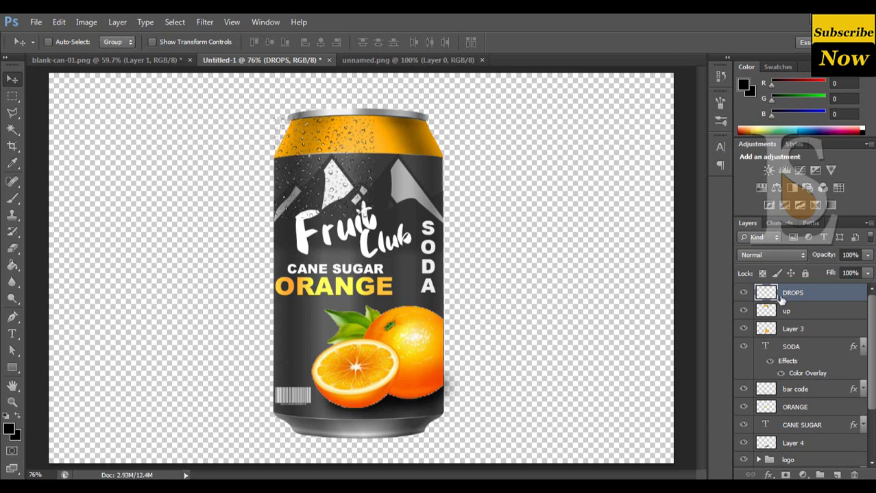
- Duplicate the DROPS layer and move the copy toward the can's right side
{"action": "right_click", "coordinate": [809, 297]}
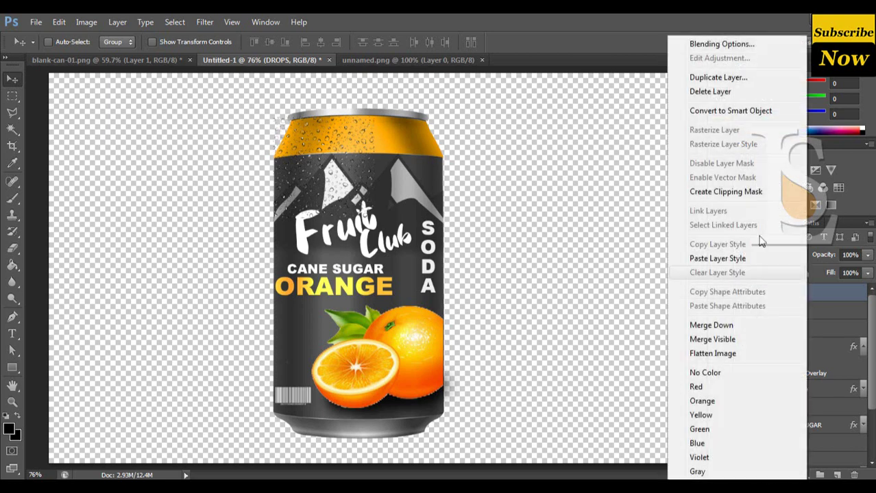
{"action": "left_click", "coordinate": [718, 77]}
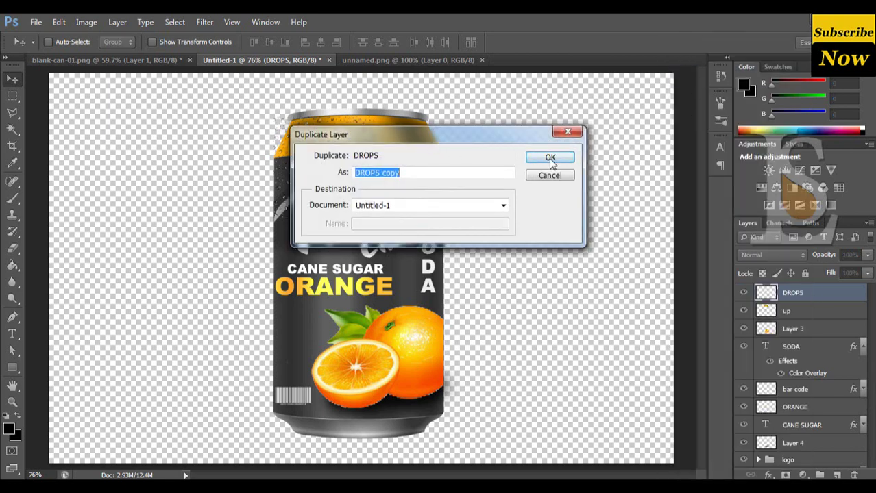
{"action": "left_click", "coordinate": [550, 157]}
{"action": "mouse_move", "coordinate": [354, 190]}
{"action": "left_mouse_down"}
{"action": "mouse_move", "coordinate": [465, 180]}
{"action": "mouse_move", "coordinate": [445, 182]}
{"action": "left_mouse_up"}
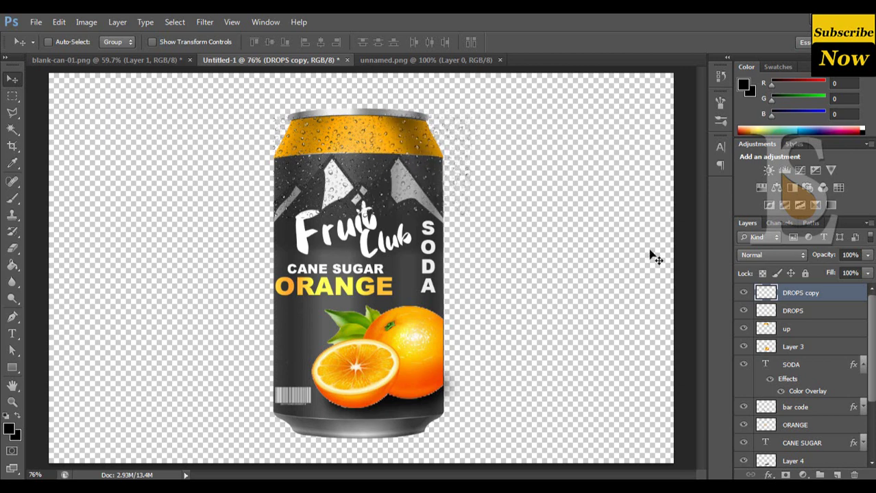
- Duplicate DROPS and DROPS copy together and move the new pair down the can
{"action": "left_click", "coordinate": [822, 312], "text": "shift"}
{"action": "right_click", "coordinate": [821, 312]}
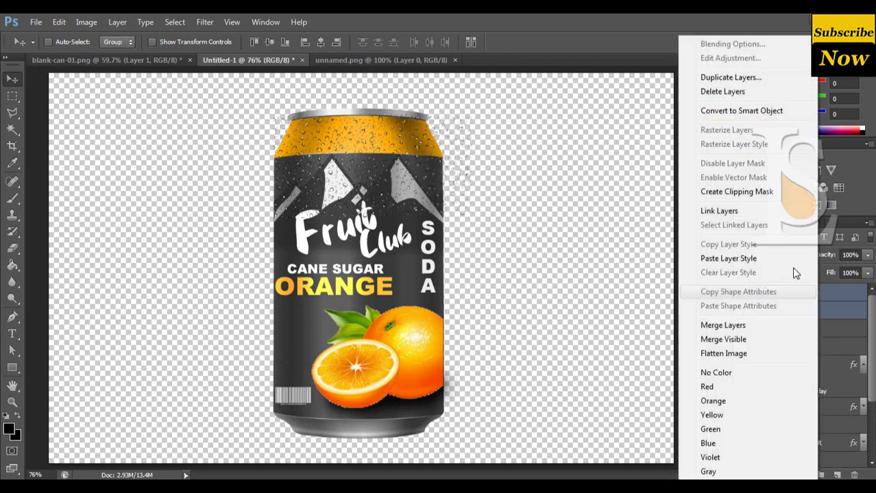
{"action": "left_click", "coordinate": [727, 79]}
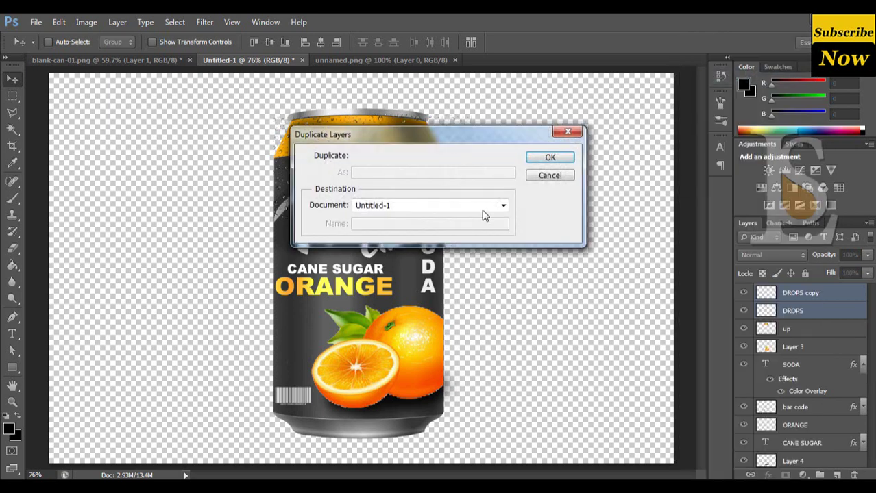
{"action": "left_click", "coordinate": [548, 159]}
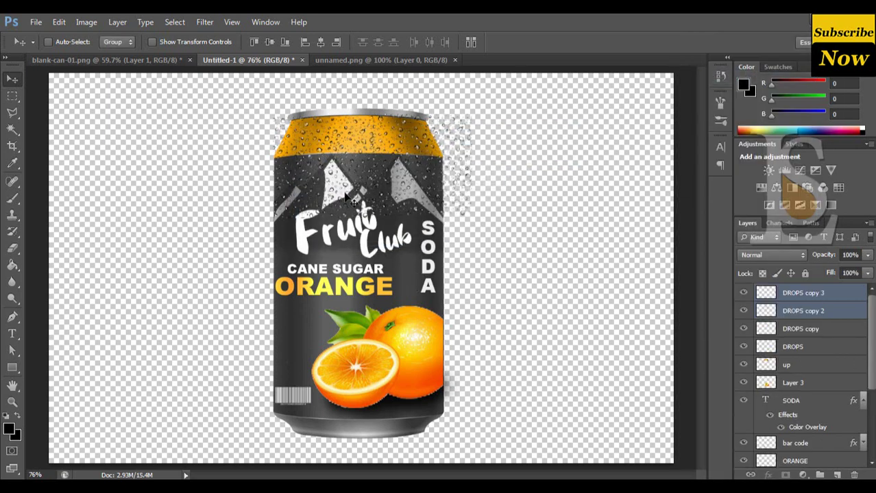
{"action": "left_click_drag", "start_coordinate": [354, 193], "coordinate": [356, 304]}
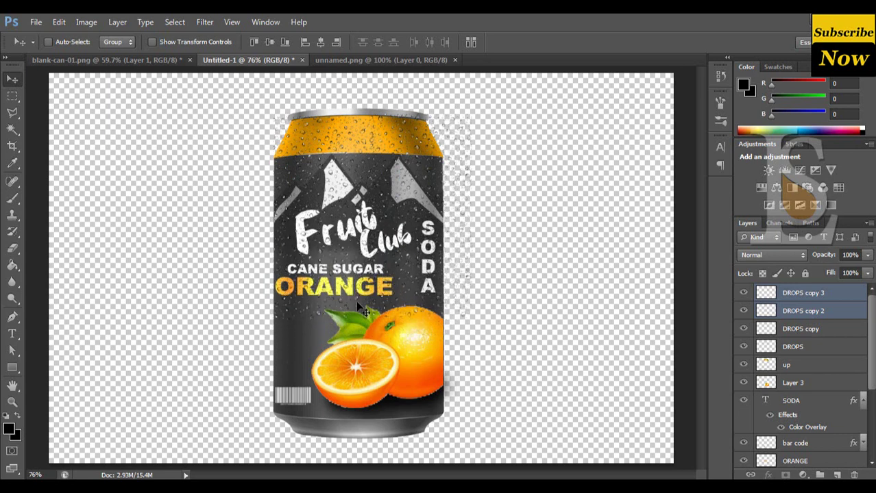
- Duplicate the newest droplet copies, shift them further down, and select DROPS through DROPS copy 5
{"action": "right_click", "coordinate": [819, 297]}
{"action": "left_click", "coordinate": [736, 76]}
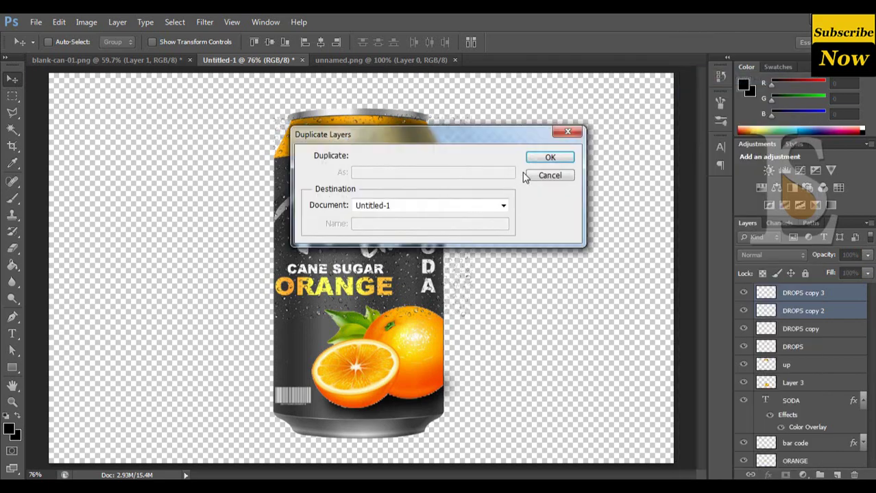
{"action": "left_click", "coordinate": [550, 157]}
{"action": "mouse_move", "coordinate": [369, 343]}
{"action": "left_mouse_down"}
{"action": "mouse_move", "coordinate": [373, 409]}
{"action": "mouse_move", "coordinate": [365, 367]}
{"action": "left_mouse_up"}
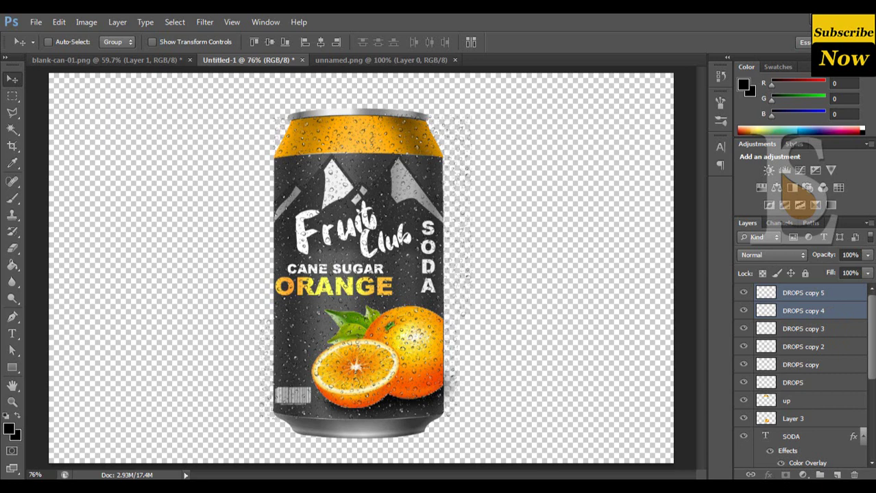
{"action": "left_click", "coordinate": [809, 383]}
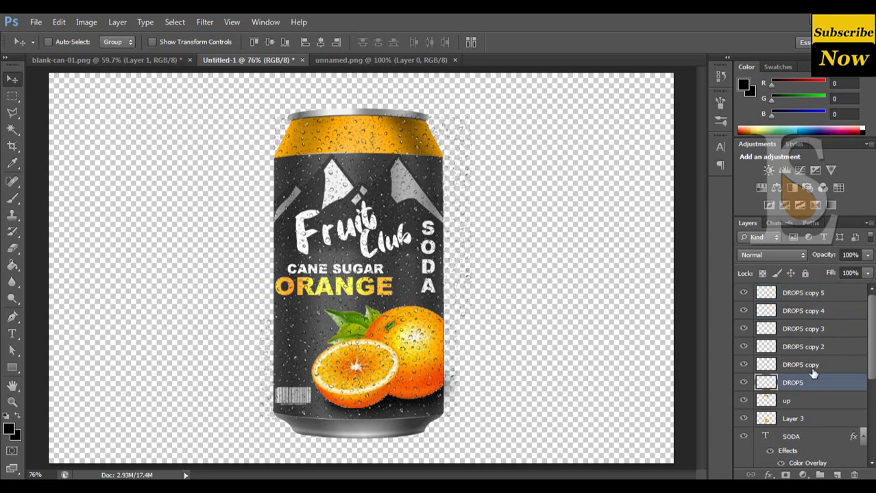
{"action": "left_click", "coordinate": [820, 295], "text": "shift"}
- Merge the droplet layers into DROPS copy 5 and remove droplets right of the can
{"action": "key", "text": "ctrl+e"}
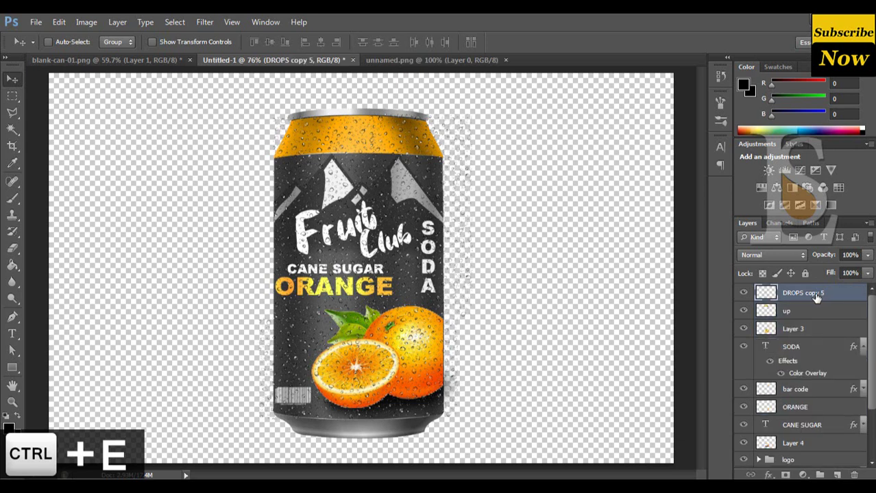
{"action": "key", "text": "m"}
{"action": "left_click_drag", "start_coordinate": [433, 89], "coordinate": [671, 464]}
{"action": "left_click_drag", "start_coordinate": [539, 374], "coordinate": [547, 374]}
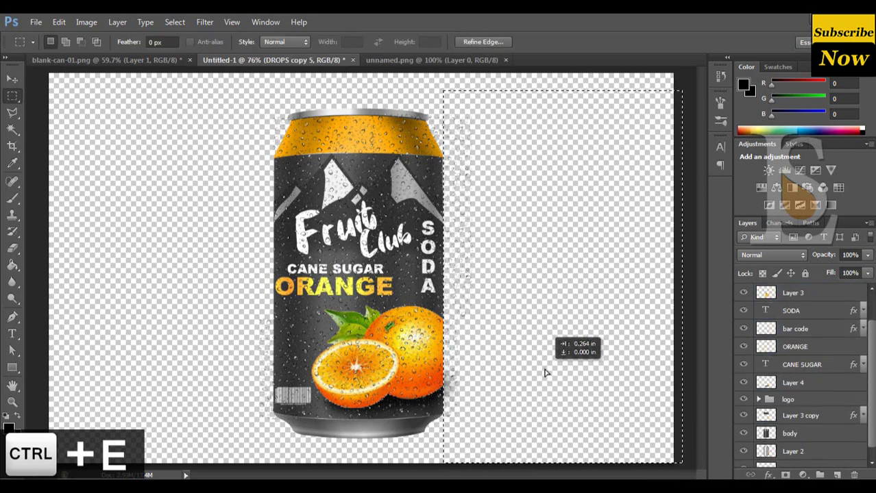
{"action": "scroll", "coordinate": [814, 307], "scroll_direction": "up", "scroll_amount": 2}
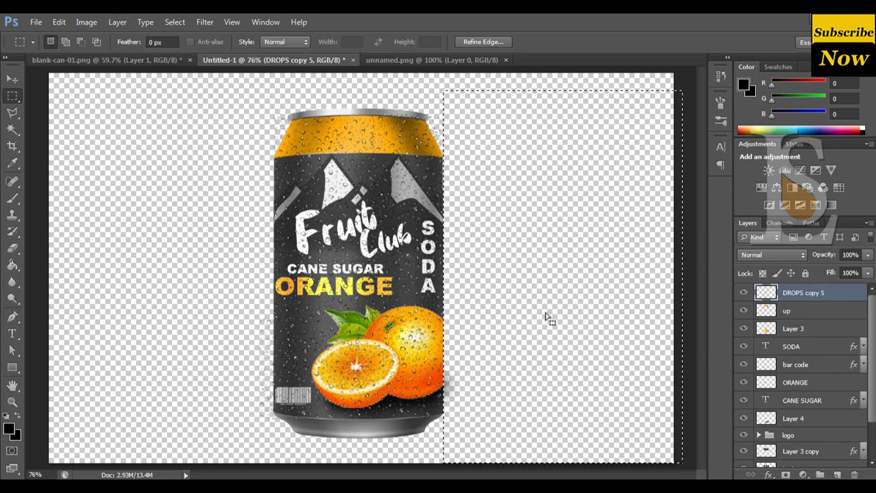
- Clear the stray droplets left of the can and zoom in on its top
{"action": "mouse_move", "coordinate": [161, 87]}
{"action": "left_mouse_down"}
{"action": "mouse_move", "coordinate": [252, 463]}
{"action": "mouse_move", "coordinate": [273, 463]}
{"action": "left_mouse_up"}
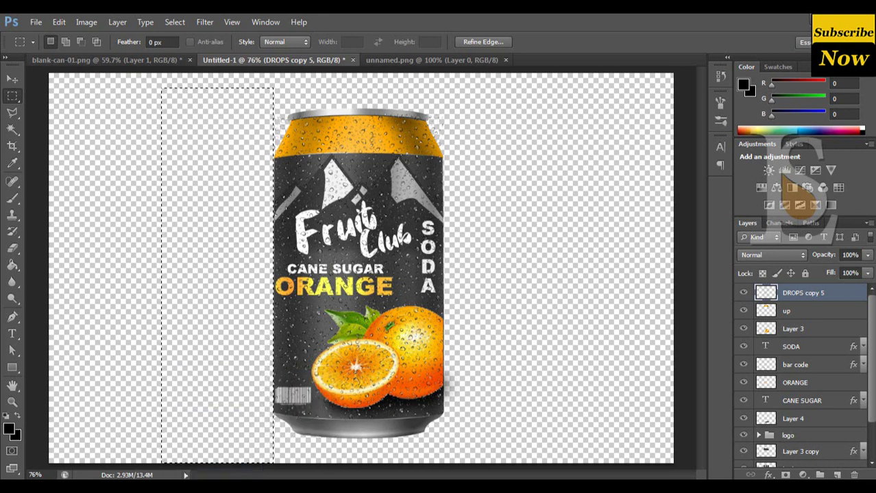
{"action": "key", "text": "ctrl+d"}
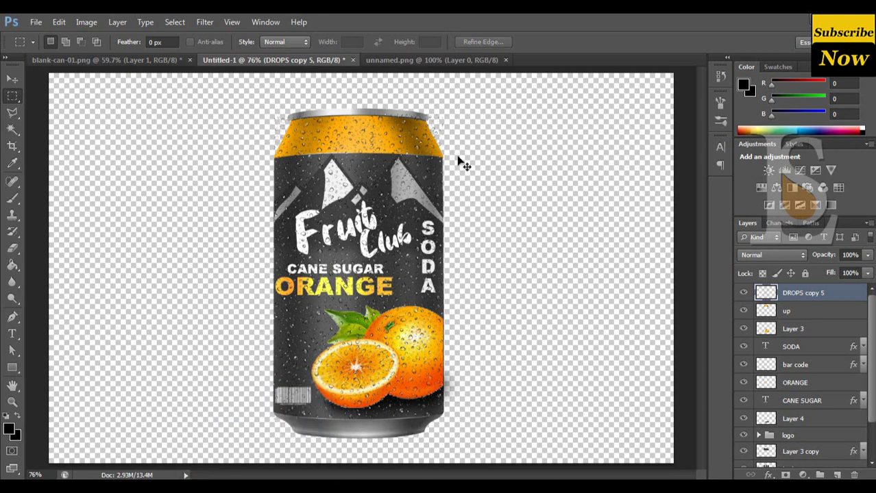
{"action": "left_click", "coordinate": [318, 121]}
{"action": "scroll", "coordinate": [317, 123], "scroll_direction": "up", "scroll_amount": 2}
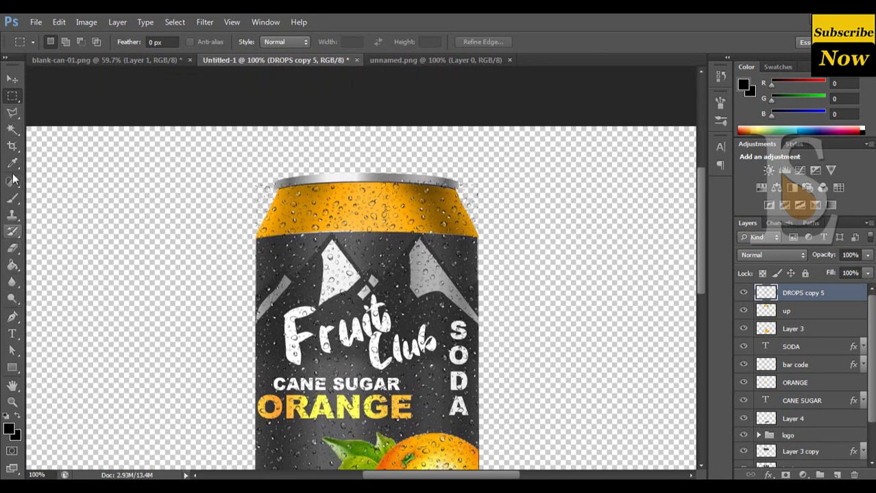
- Trace a Pen path from the can's left rim up above its top
{"action": "left_click", "coordinate": [12, 317]}
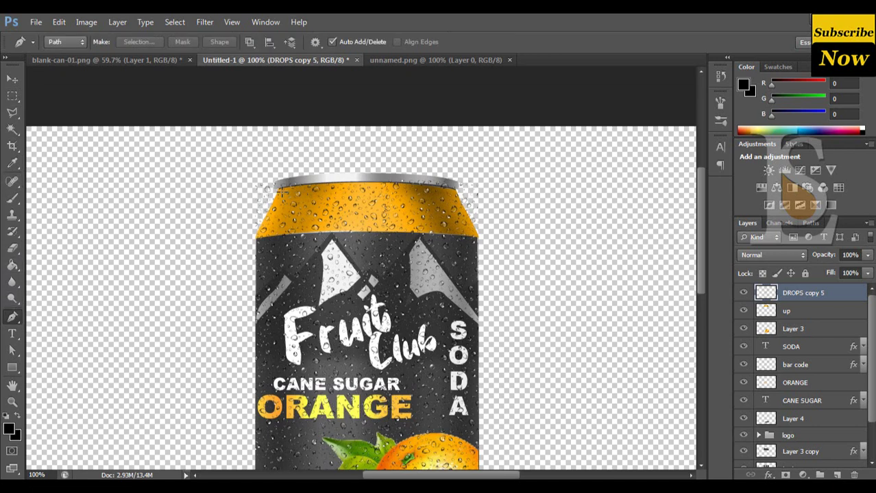
{"action": "left_click", "coordinate": [280, 193]}
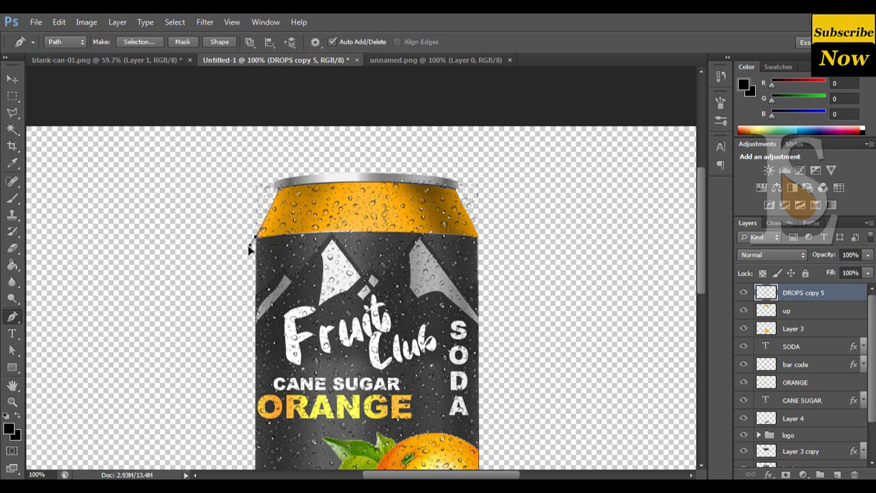
{"action": "left_click", "coordinate": [255, 237]}
{"action": "left_click", "coordinate": [220, 242]}
{"action": "left_click", "coordinate": [182, 166]}
{"action": "left_click", "coordinate": [194, 156]}
{"action": "left_click", "coordinate": [204, 155]}
- Extend the path around the right side, close it along the rim, and convert it to a selection
{"action": "left_click", "coordinate": [316, 145]}
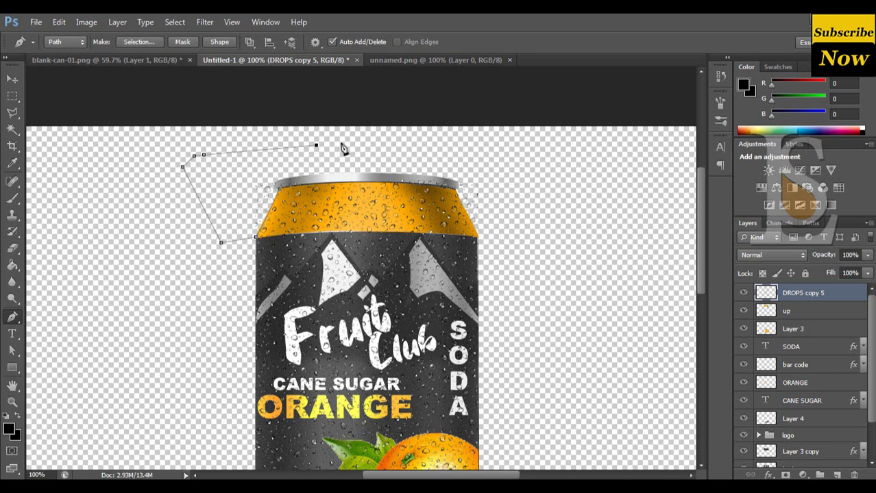
{"action": "left_click", "coordinate": [492, 143]}
{"action": "left_click", "coordinate": [540, 207]}
{"action": "left_click", "coordinate": [536, 243]}
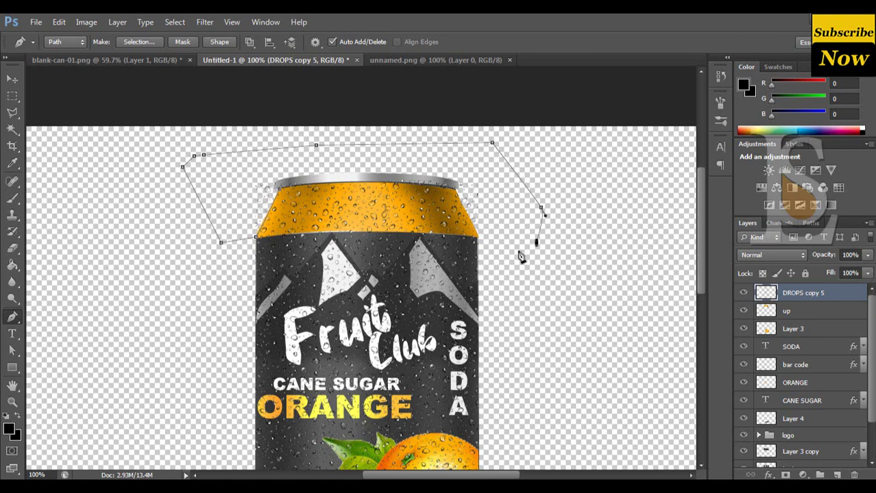
{"action": "left_click", "coordinate": [478, 238]}
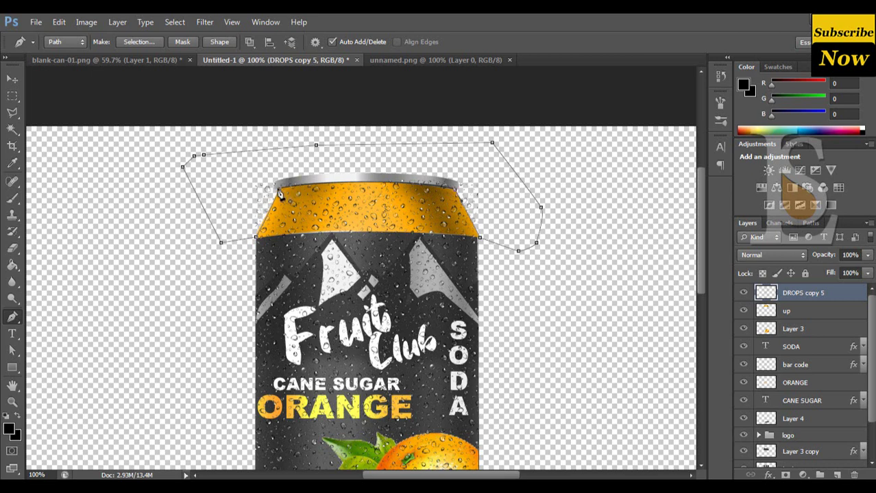
{"action": "left_click_drag", "start_coordinate": [279, 194], "coordinate": [203, 208]}
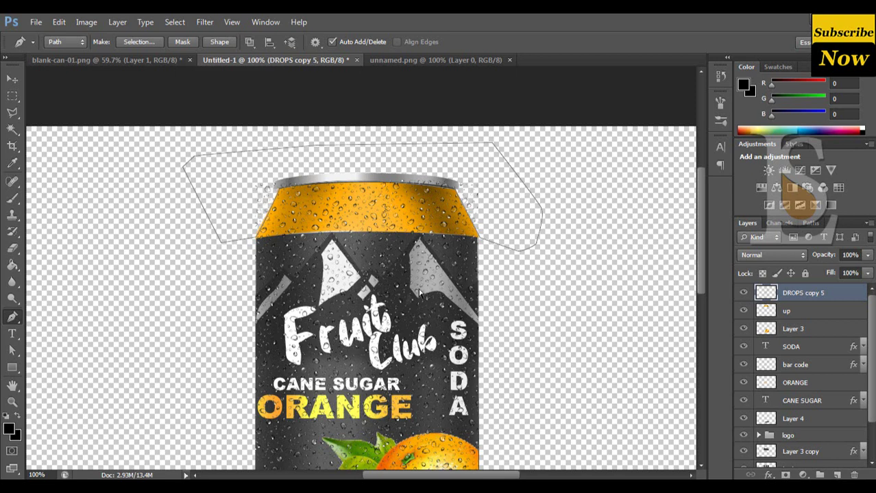
{"action": "key", "text": "ctrl+Return"}
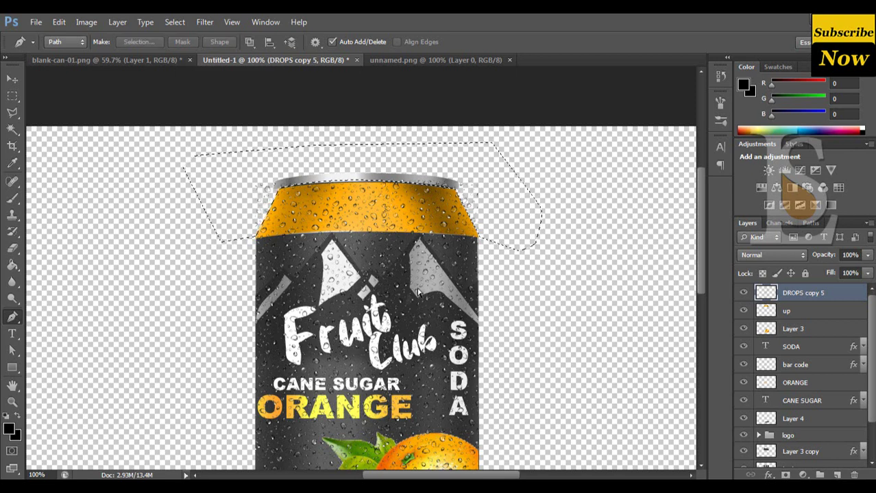